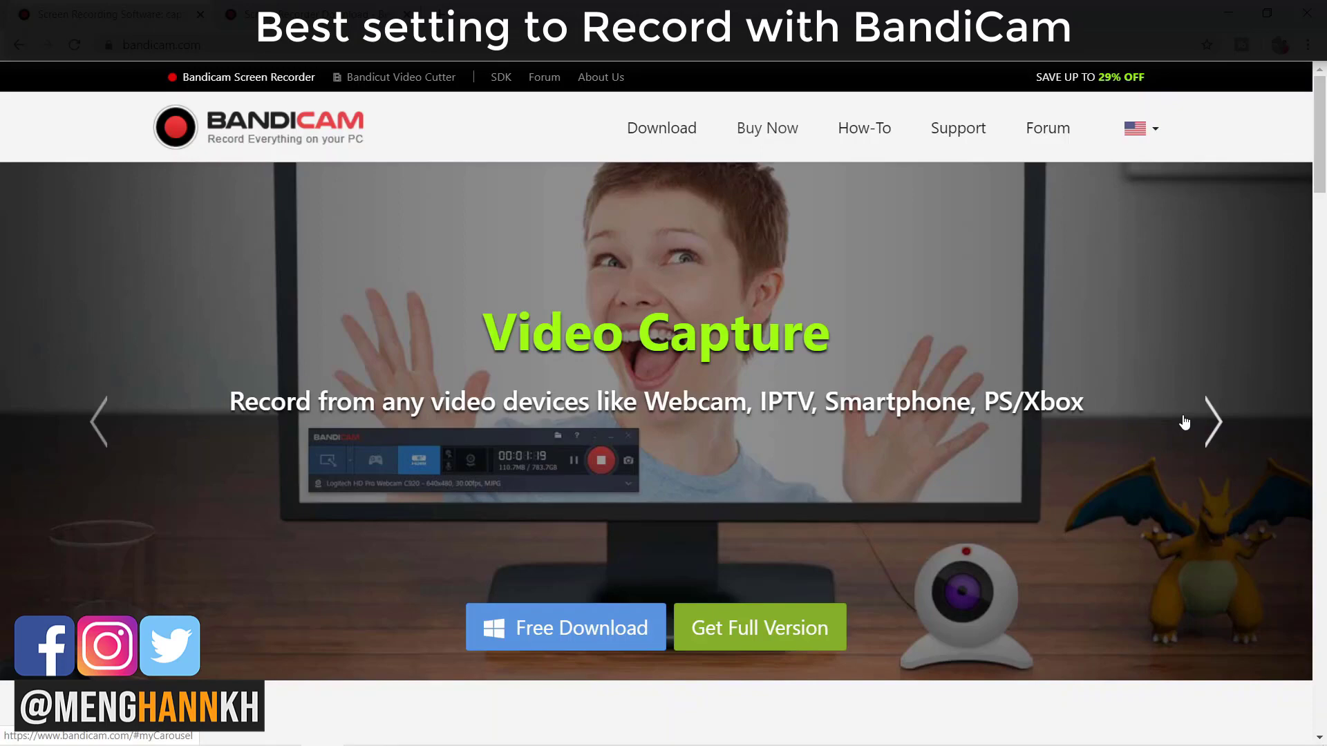
Advance the bandicam.com homepage carousel and scroll down to the Video Overview section
left_click(1211, 418)
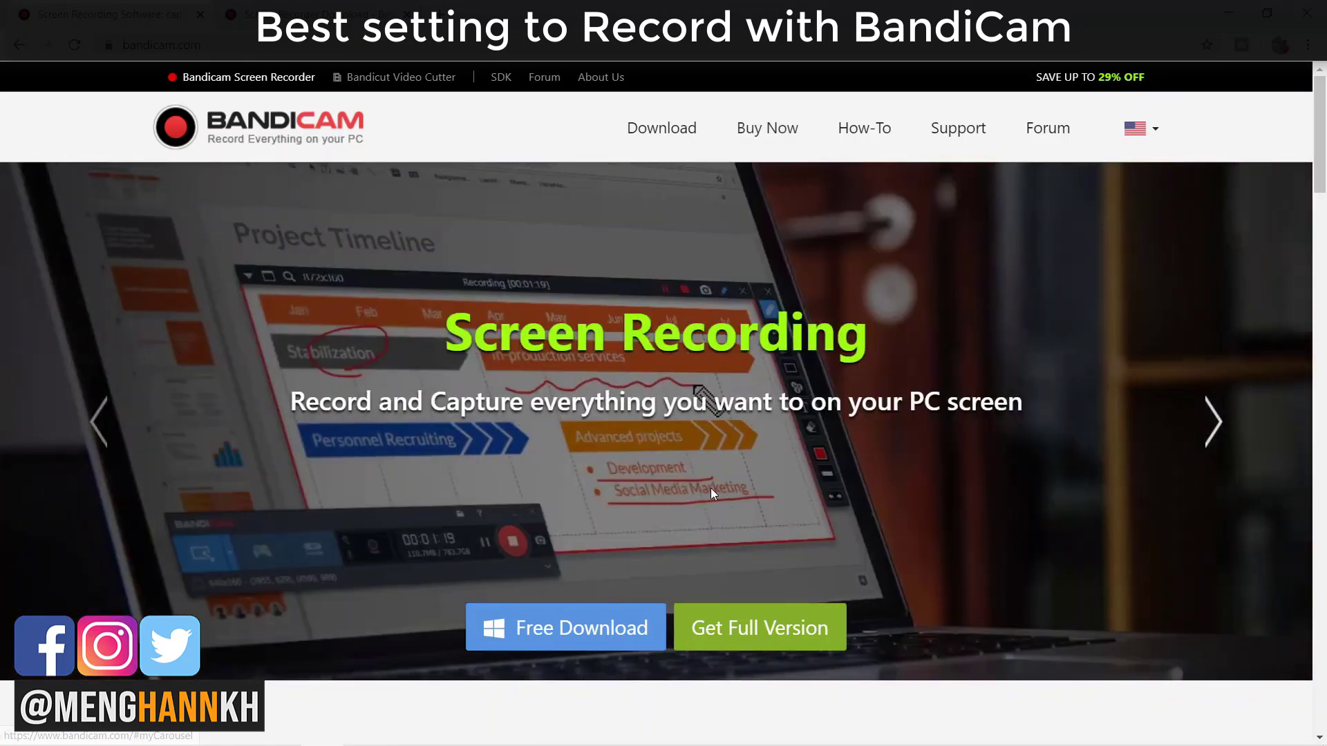
scroll(713, 494, "down", 8)
scroll(714, 493, "down", 2)
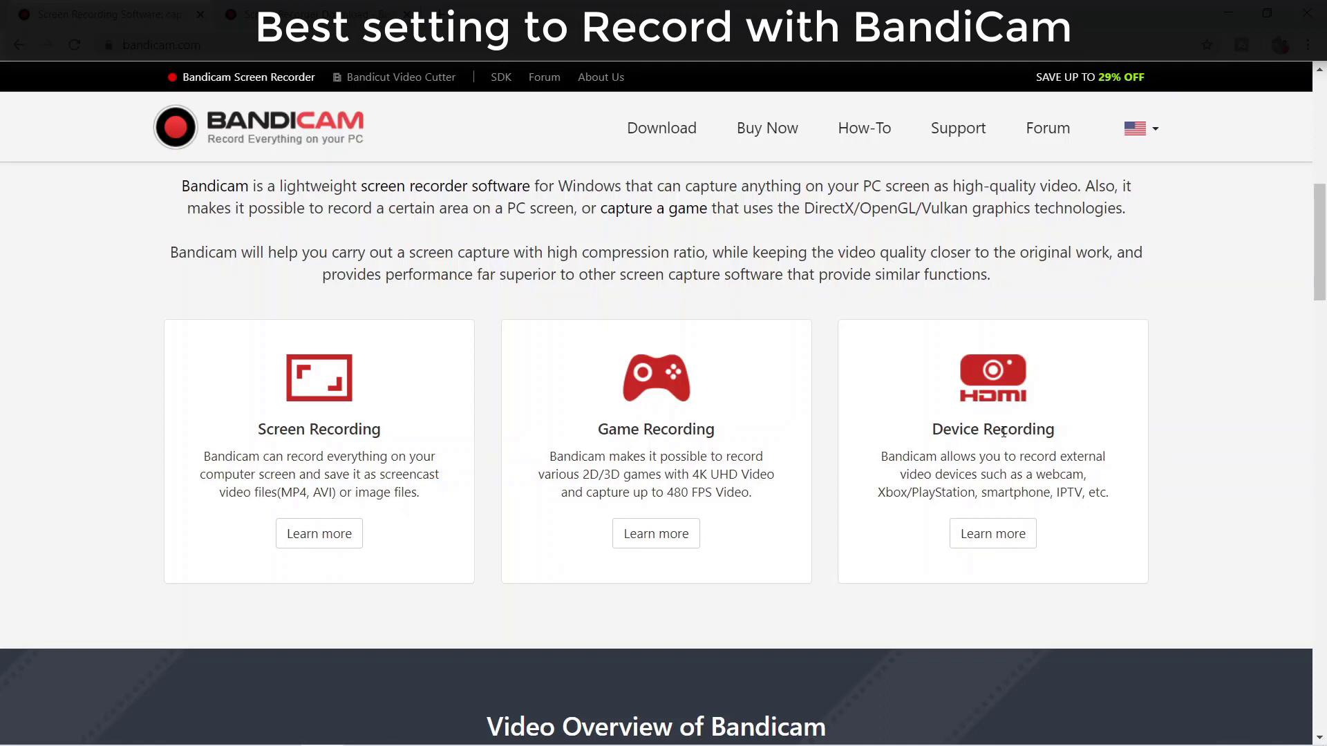
Scroll through Main Features and Screenshots, then back up to the Game Recording banner
scroll(1003, 431, "down", 10)
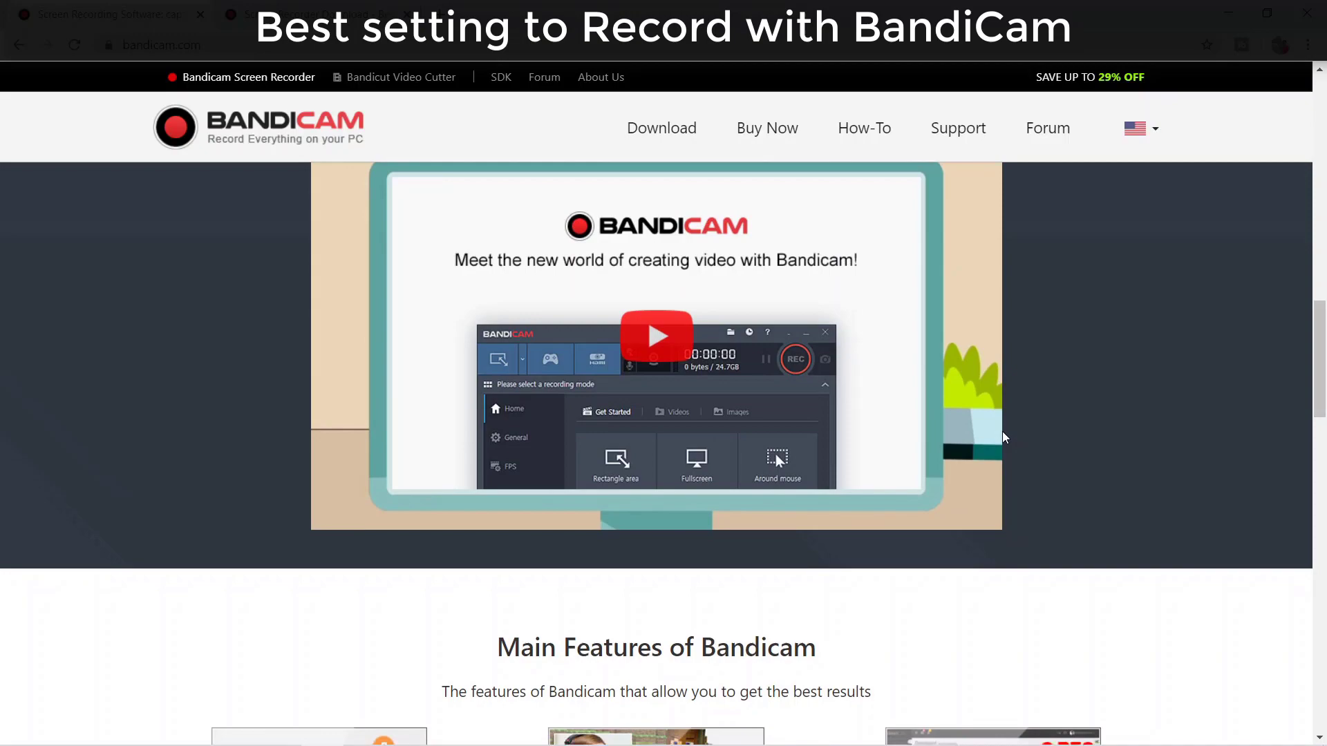
scroll(1004, 436, "down", 8)
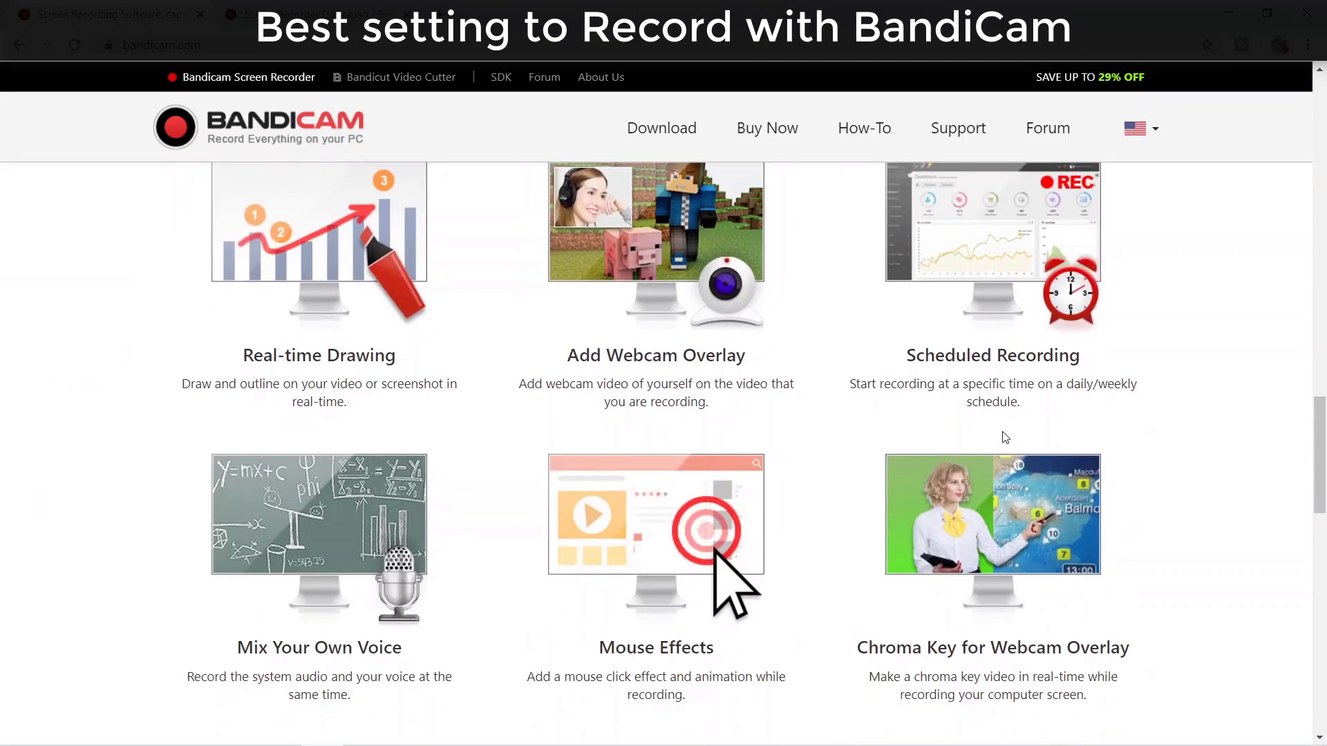
scroll(1005, 438, "down", 3)
scroll(1005, 437, "down", 3)
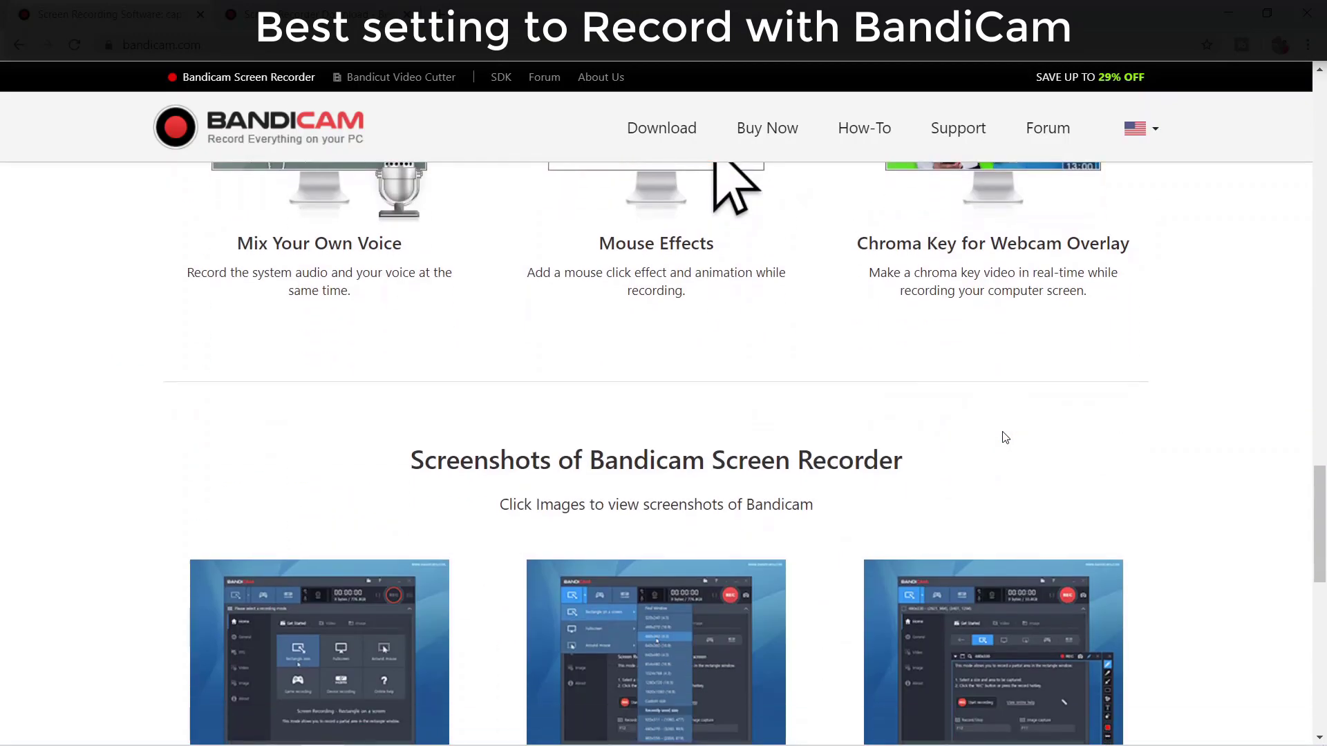
scroll(1005, 437, "down", 5)
scroll(1004, 437, "up", 20)
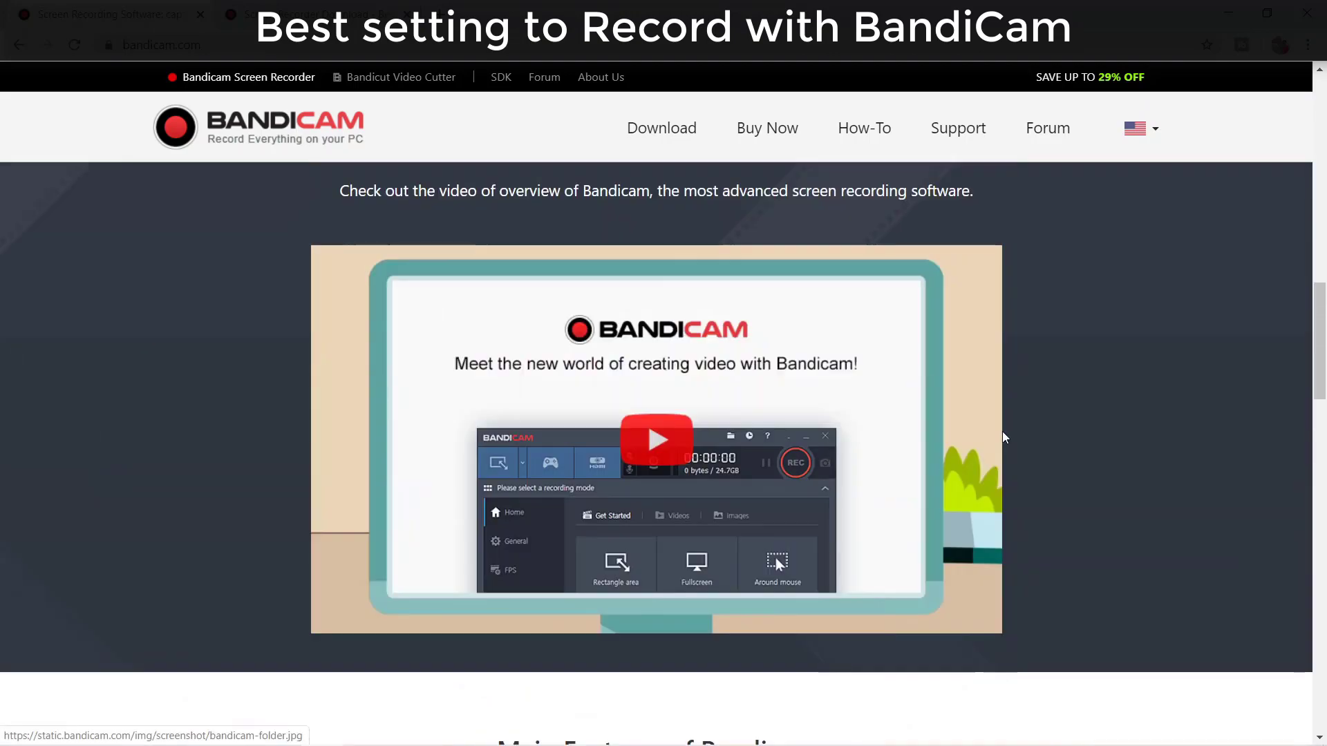
scroll(1003, 437, "up", 5)
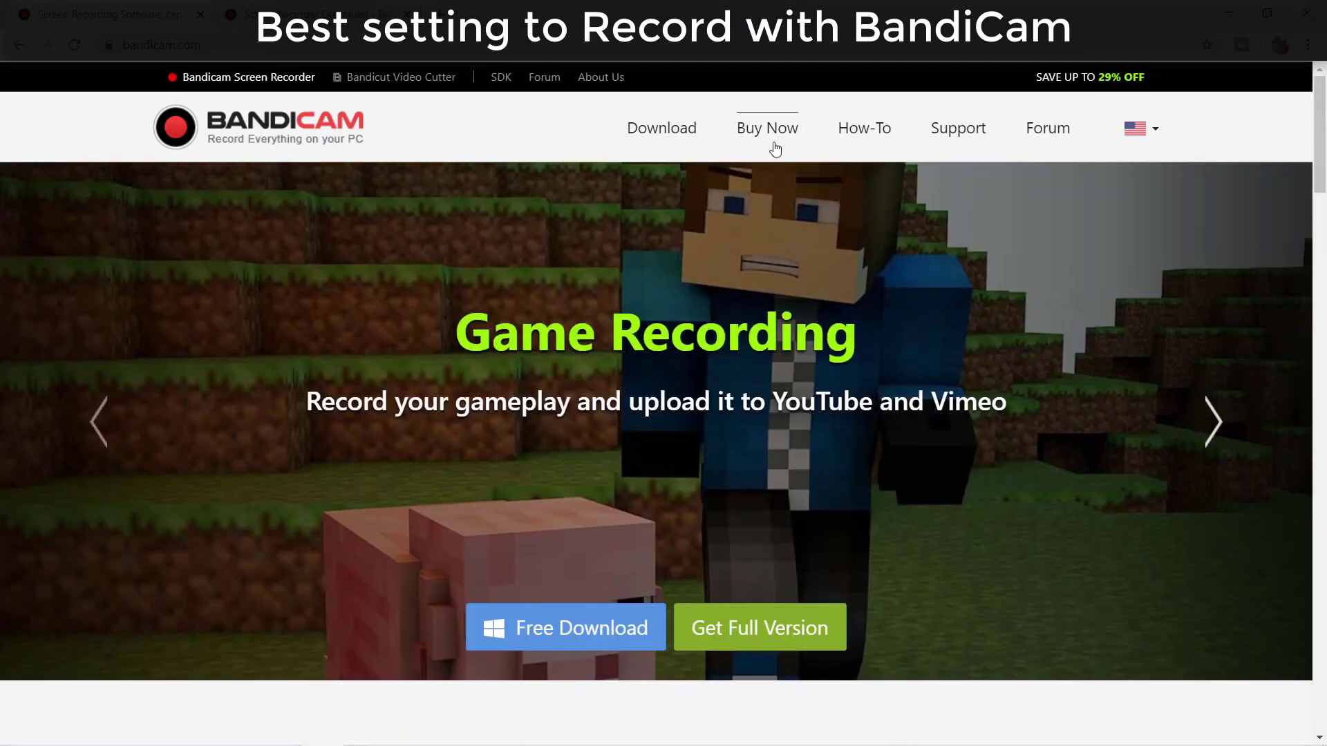
Switch to the Bandicam download page and scroll through its download details
left_click(318, 14)
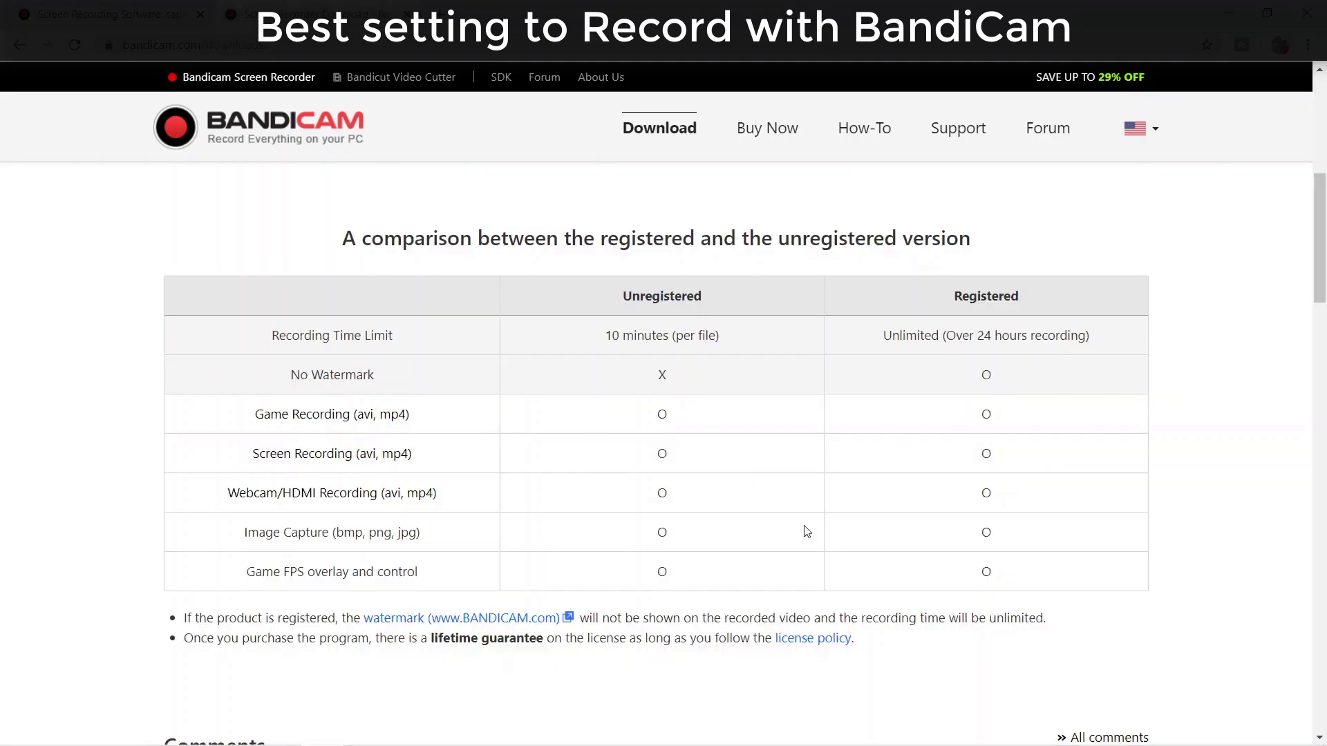
scroll(806, 531, "up", 7)
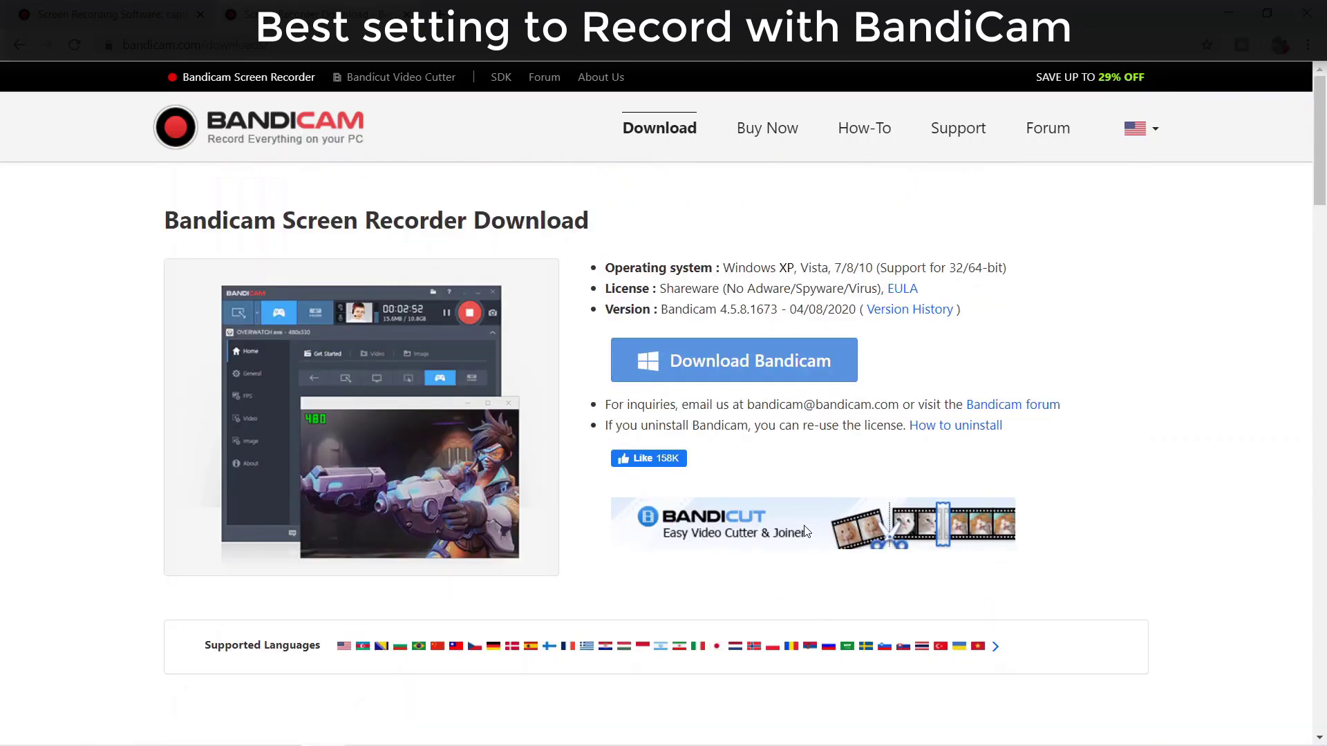
scroll(806, 532, "down", 1)
scroll(806, 531, "up", 1)
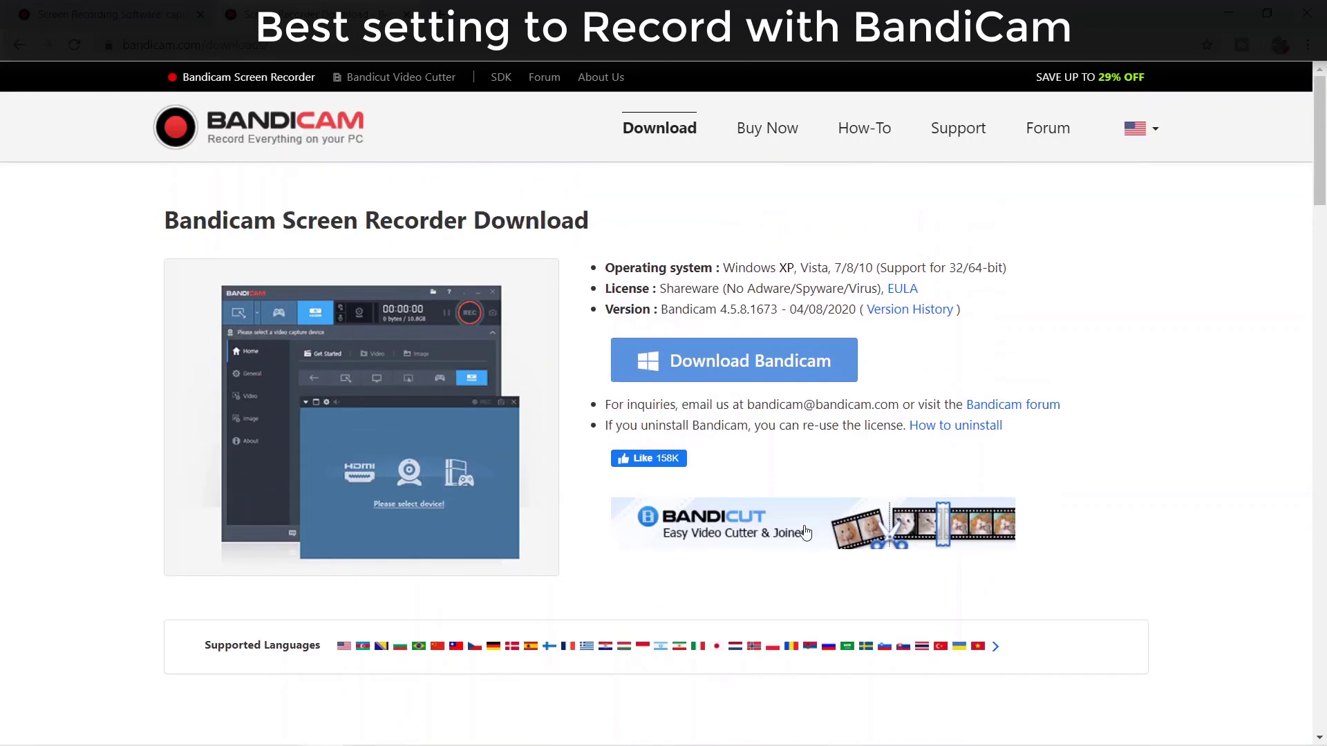
scroll(806, 532, "down", 5)
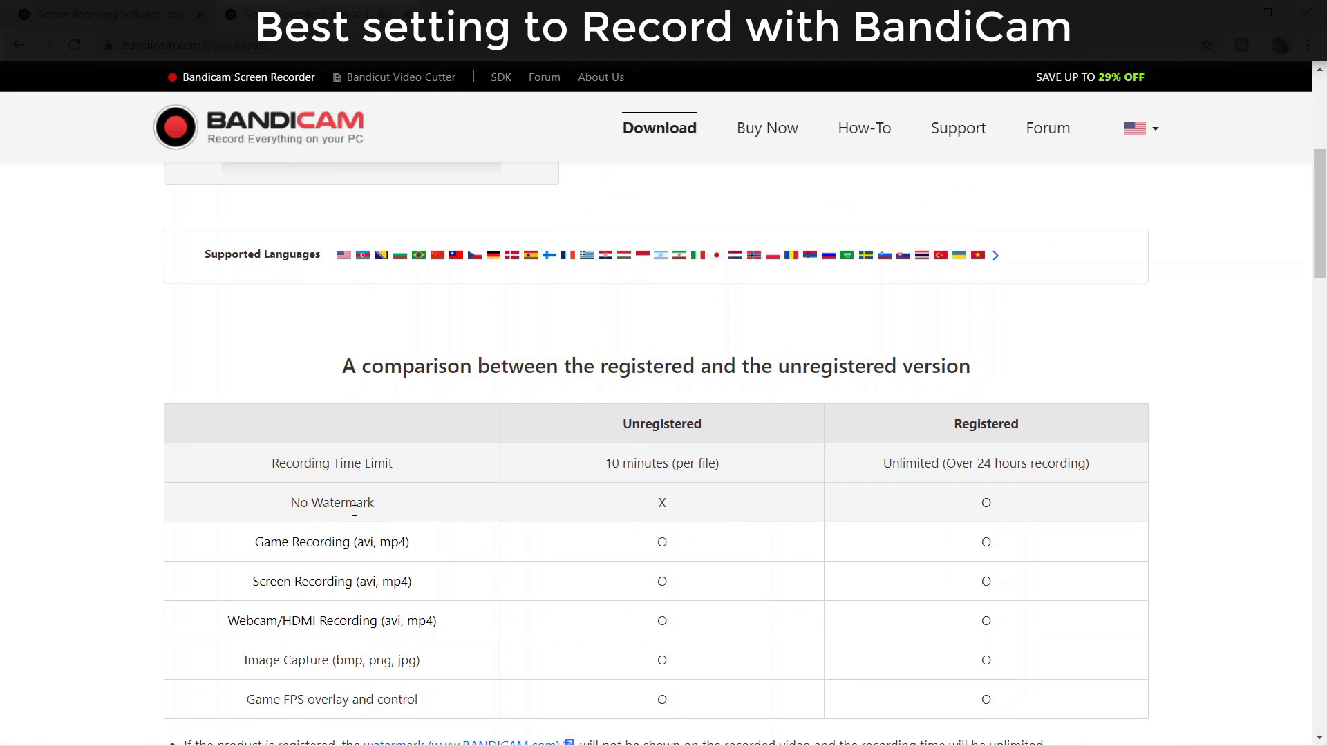
Highlight the No Watermark and 10 minutes free-version limits, then show the folder holding bdcamsetup.exe
left_click_drag(288, 503, 356, 502)
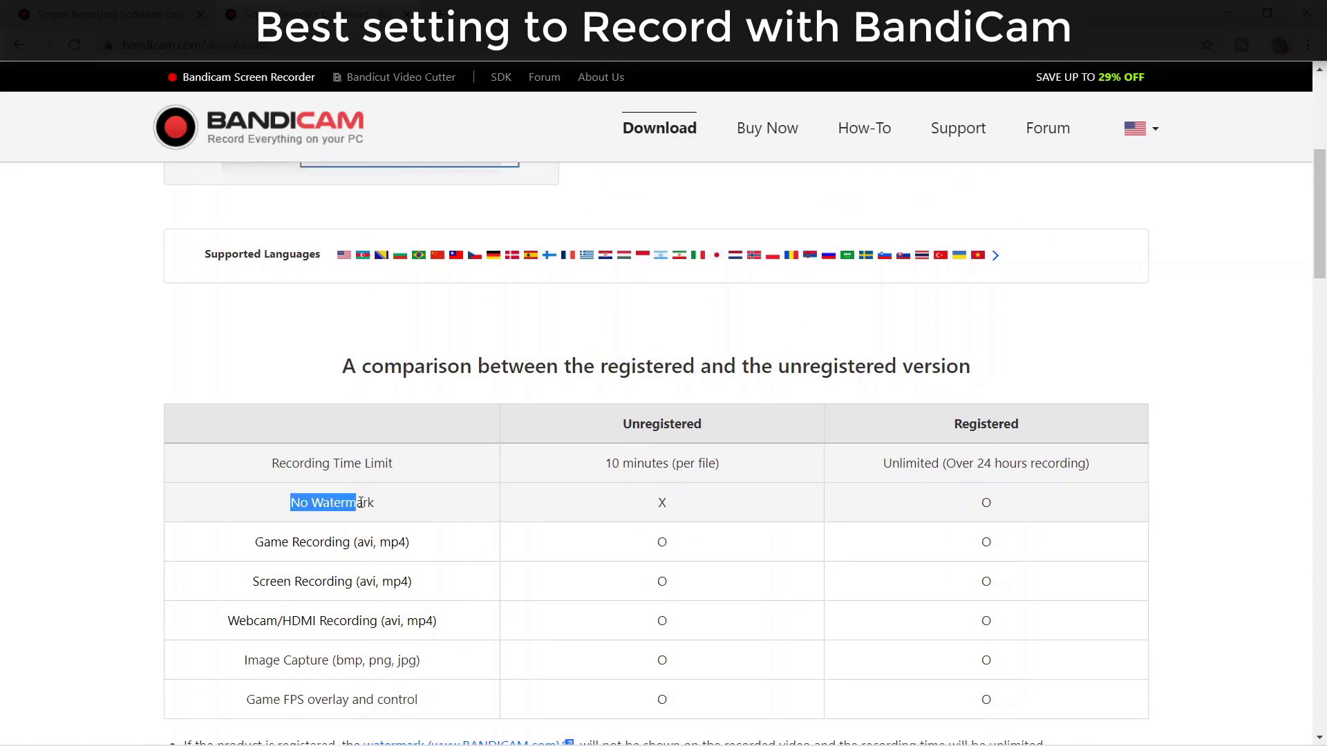
scroll(693, 546, "down", 1)
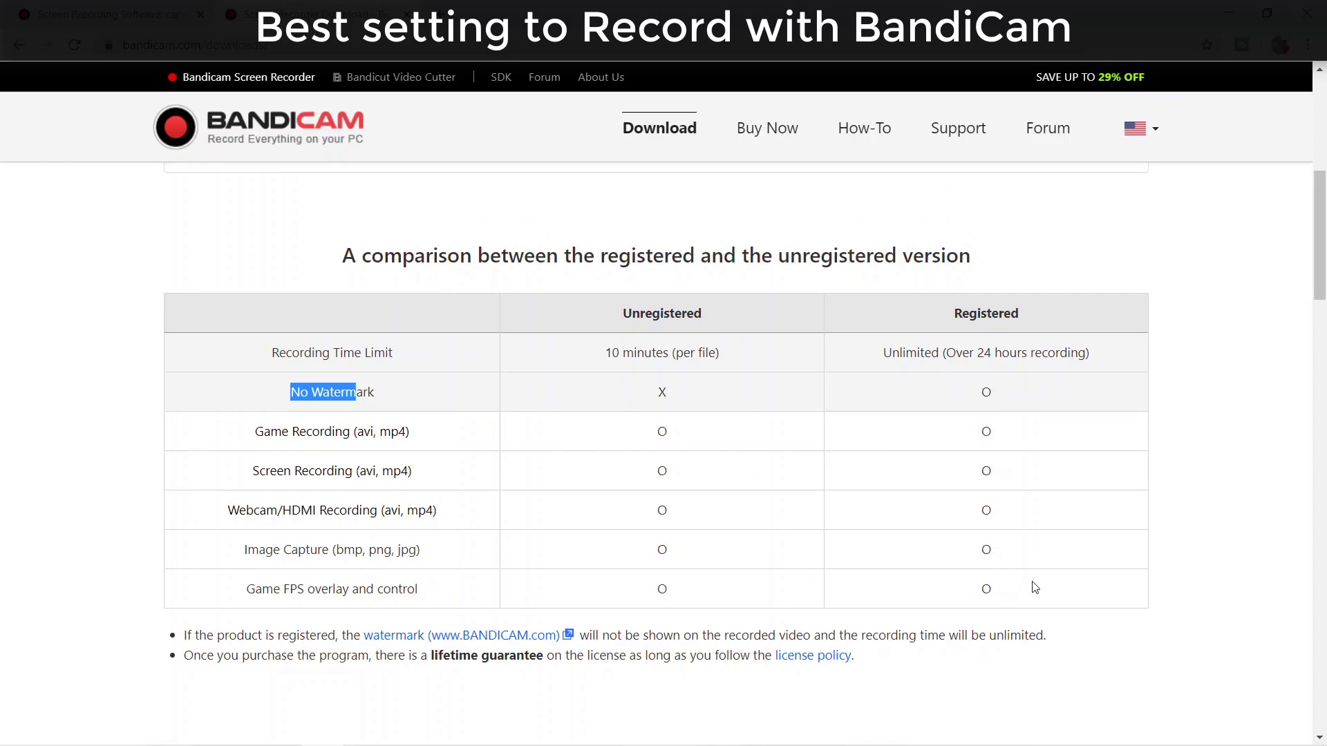
left_click(620, 353)
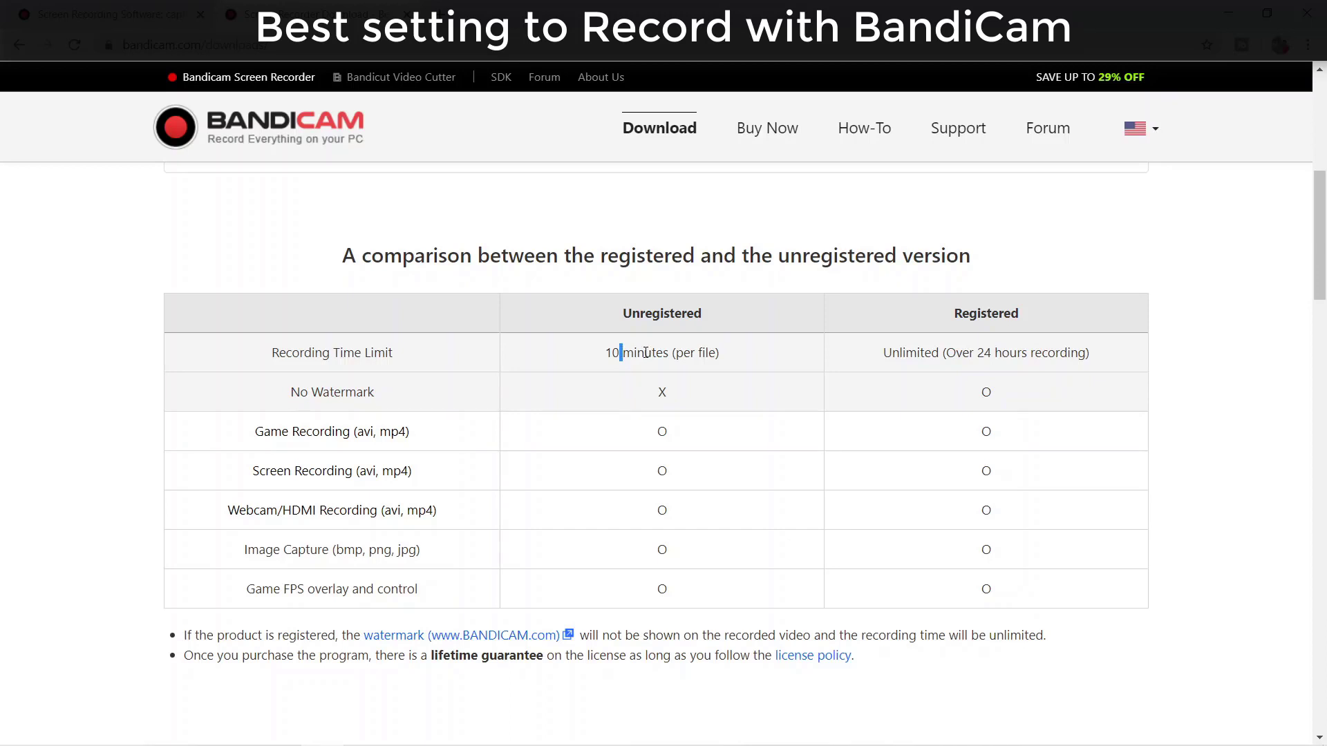
left_click_drag(621, 353, 645, 353)
scroll(1054, 542, "up", 6)
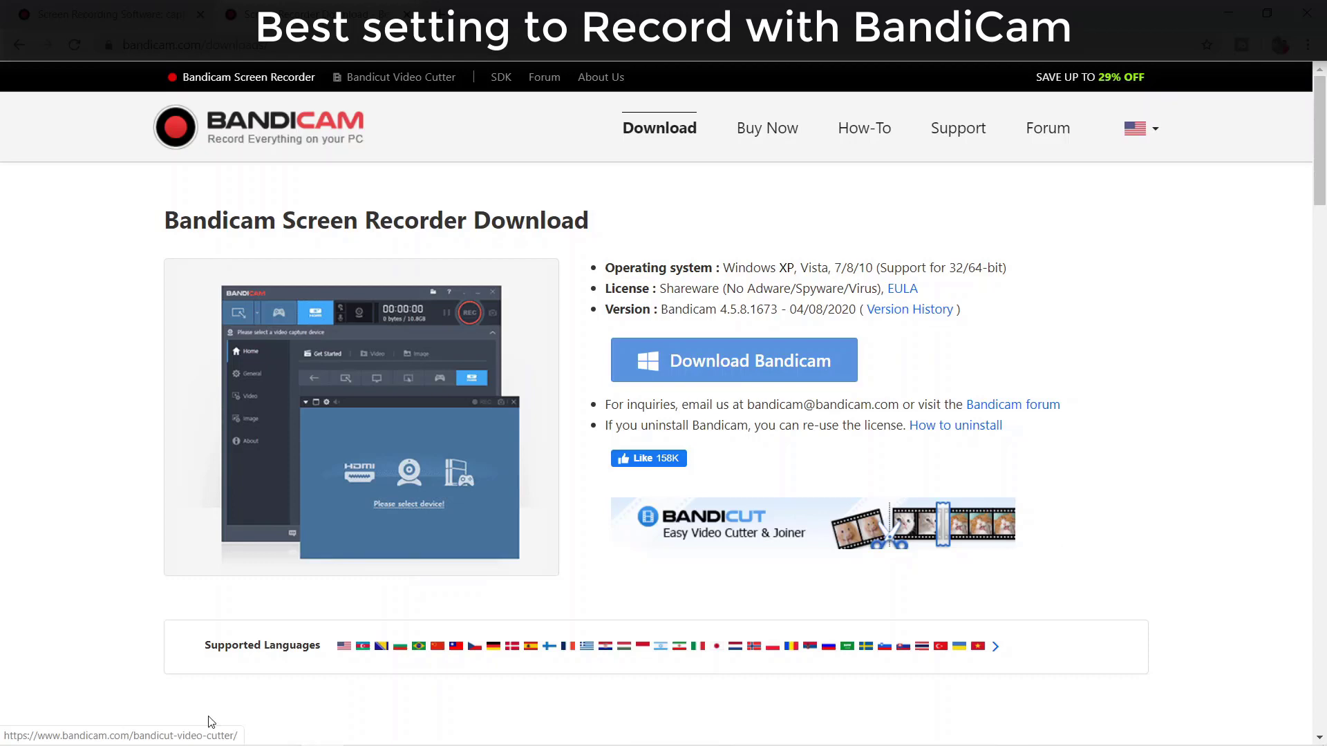
left_click(270, 734)
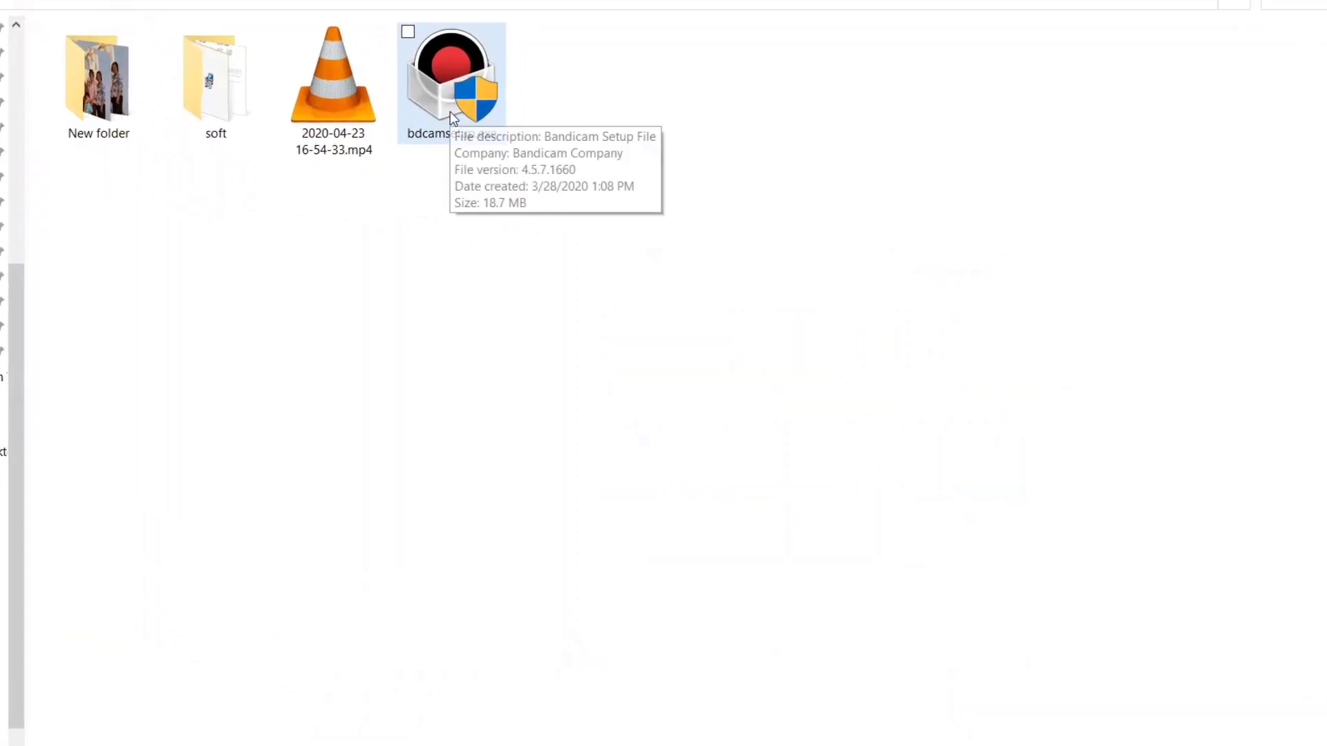
Run bdcamsetup.exe, install Bandicam in English with default components and folder, and launch it
double_click(450, 112)
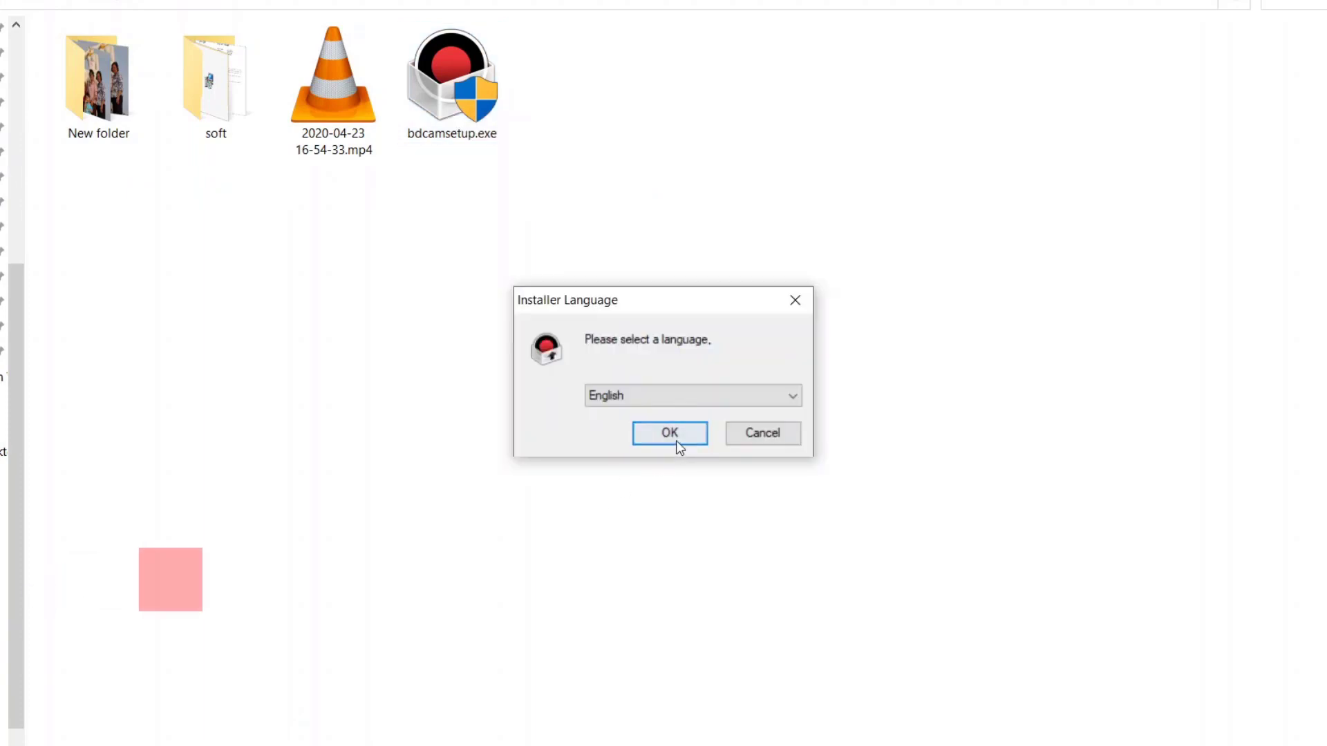
left_click(676, 442)
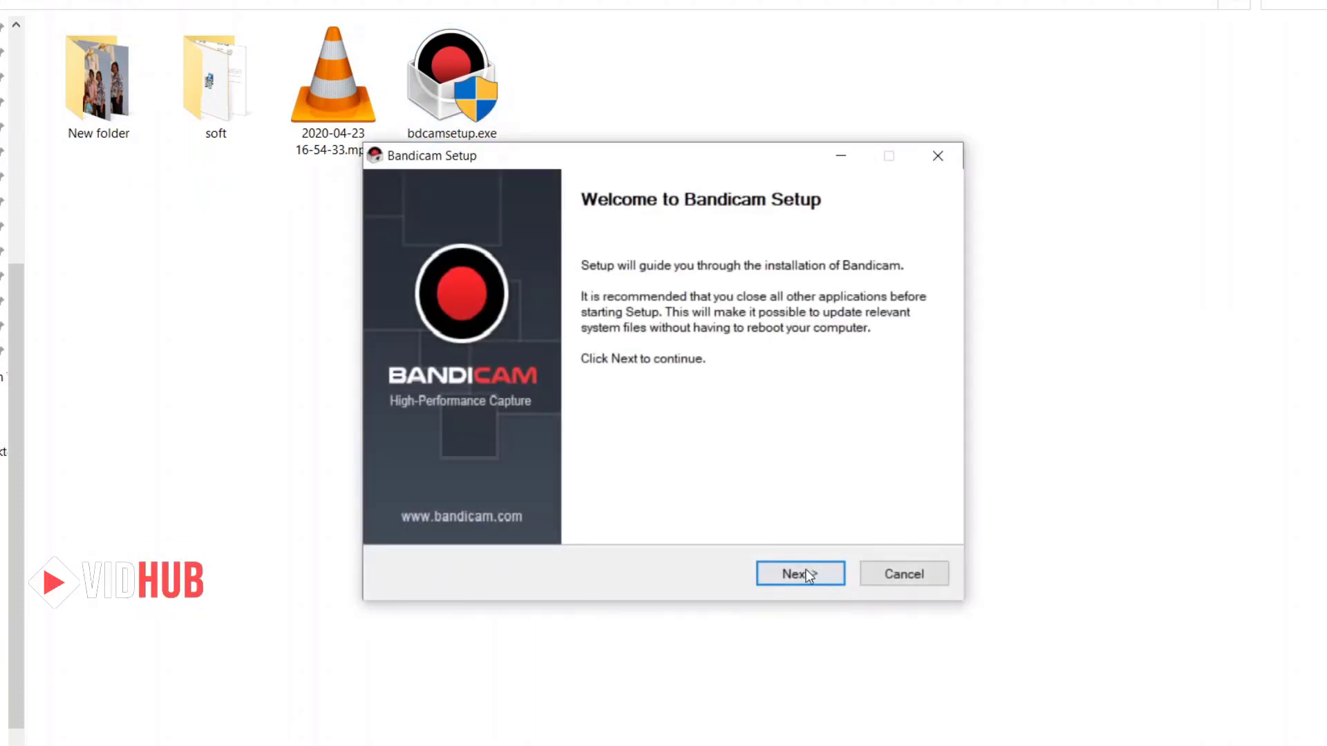
left_click(805, 572)
left_click(810, 581)
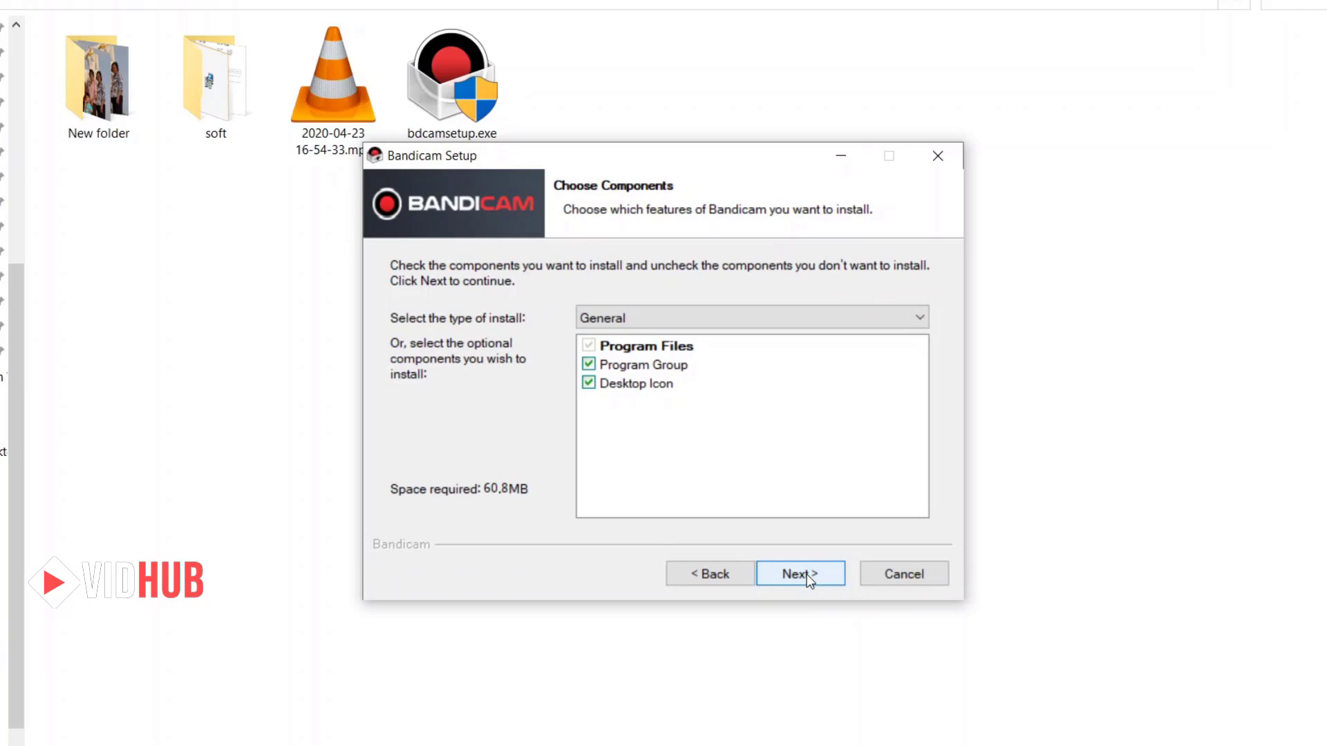
left_click(806, 574)
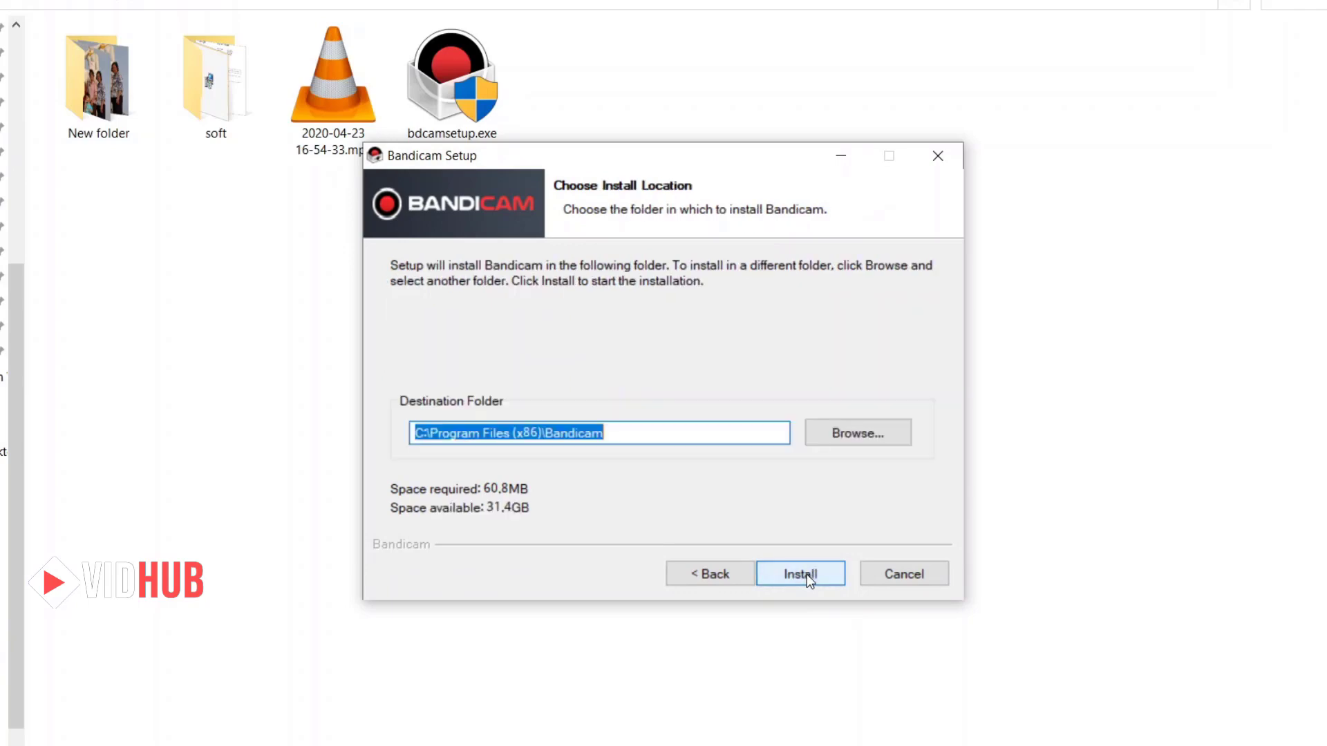
left_click(807, 574)
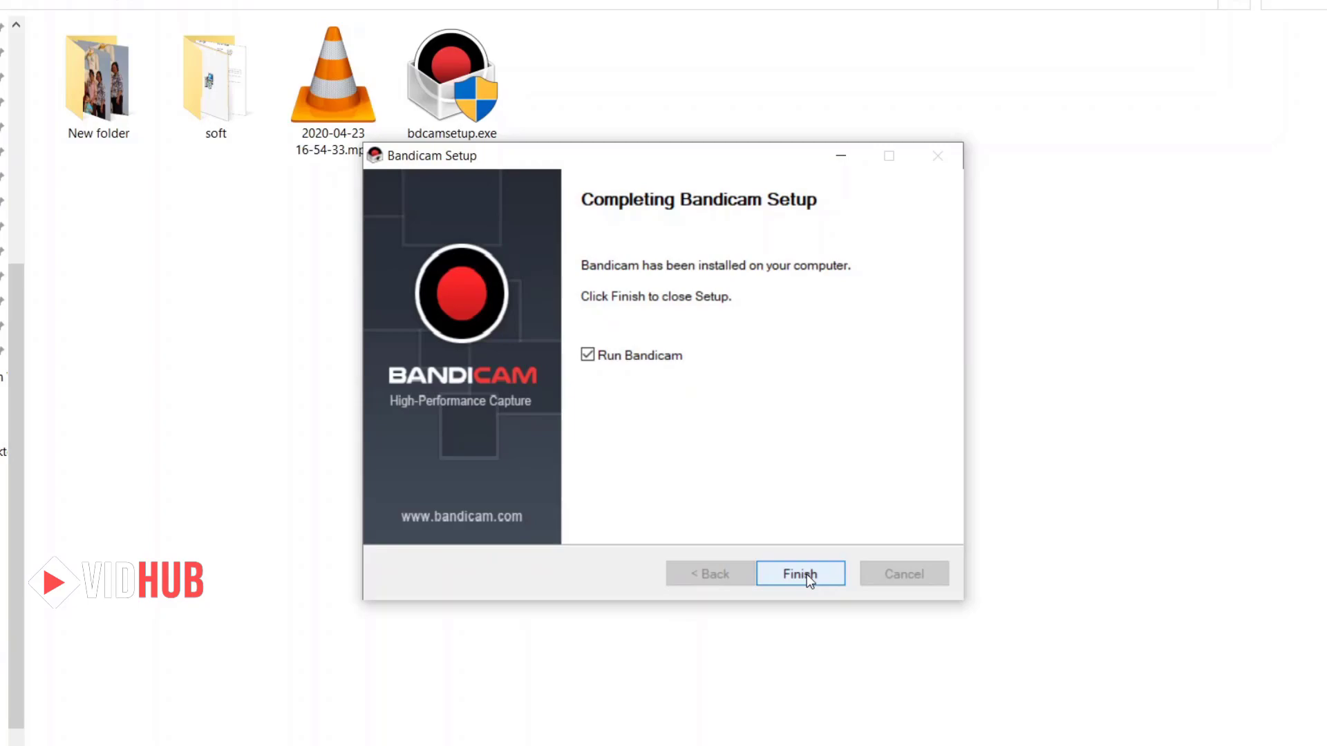
left_click(802, 574)
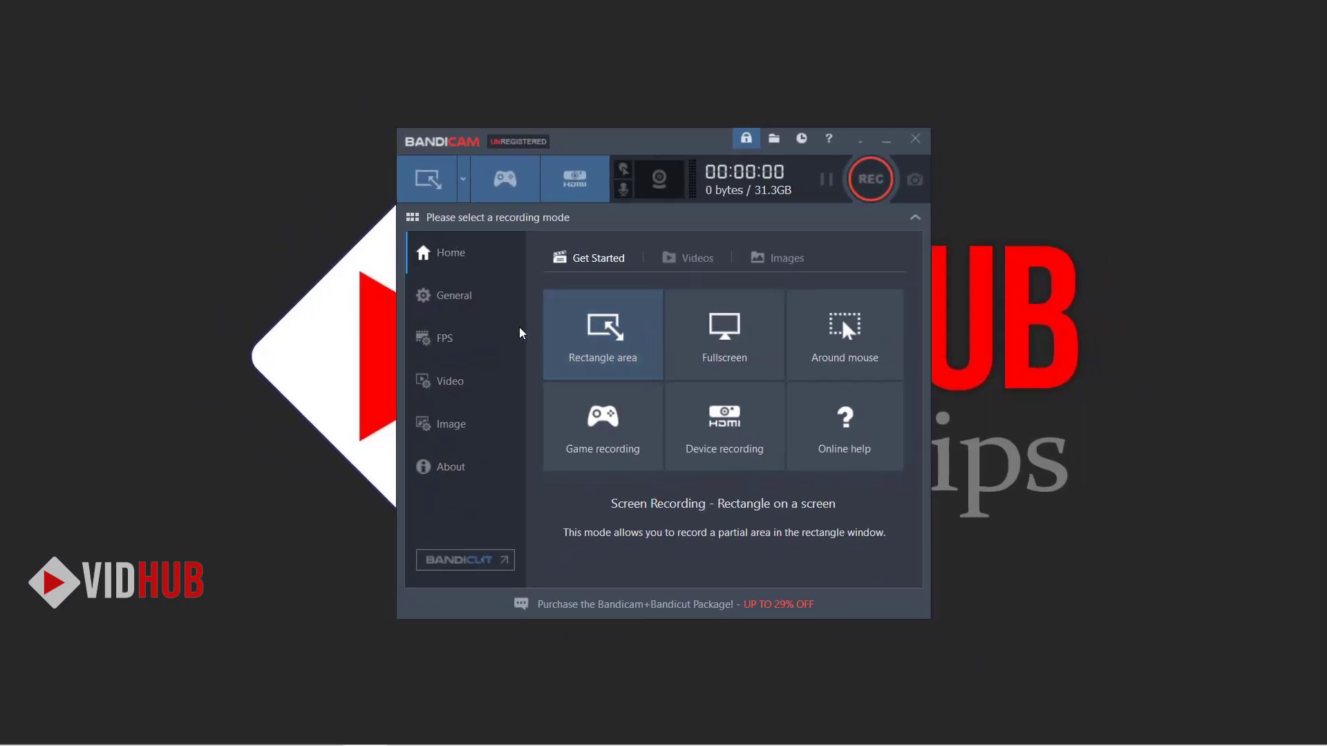
Try the rectangle-area, around-mouse and game recording modes, ending back on the Home mode choices
left_click(553, 333)
left_click_drag(204, 52, 1068, 571)
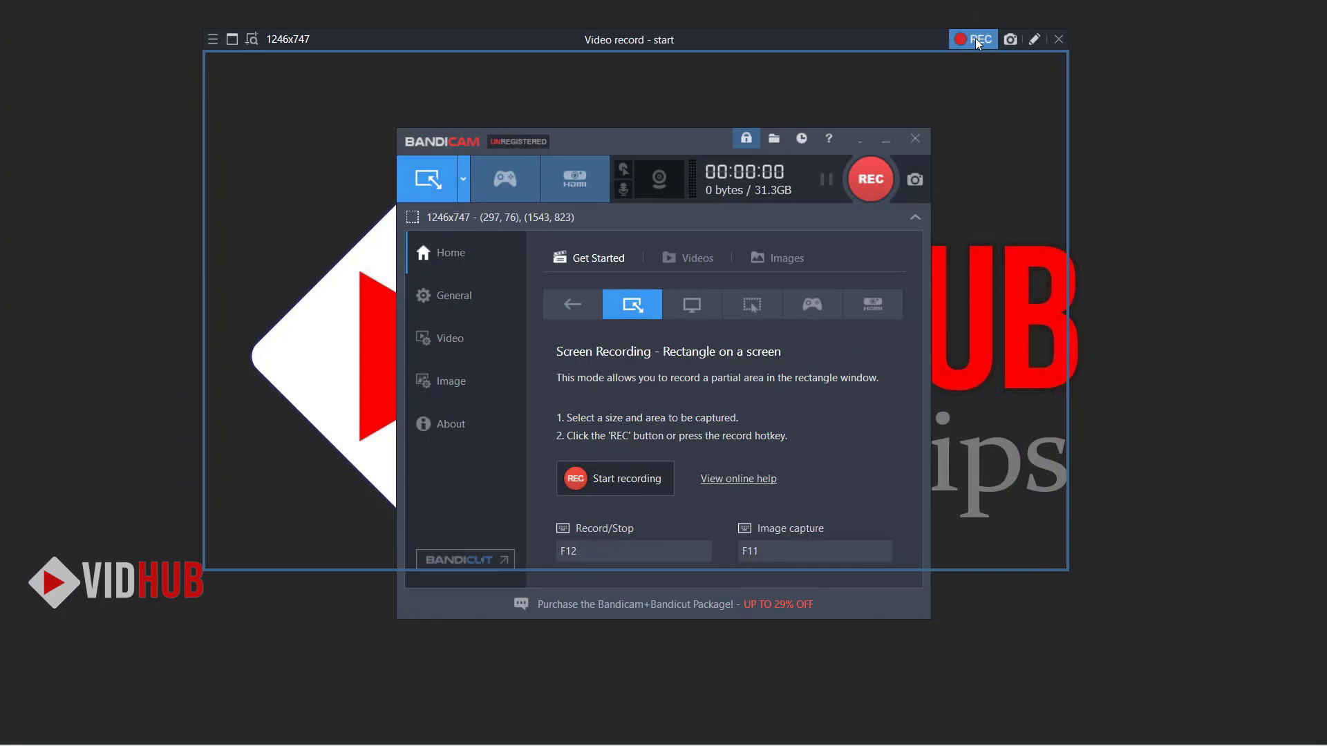
left_click(1058, 40)
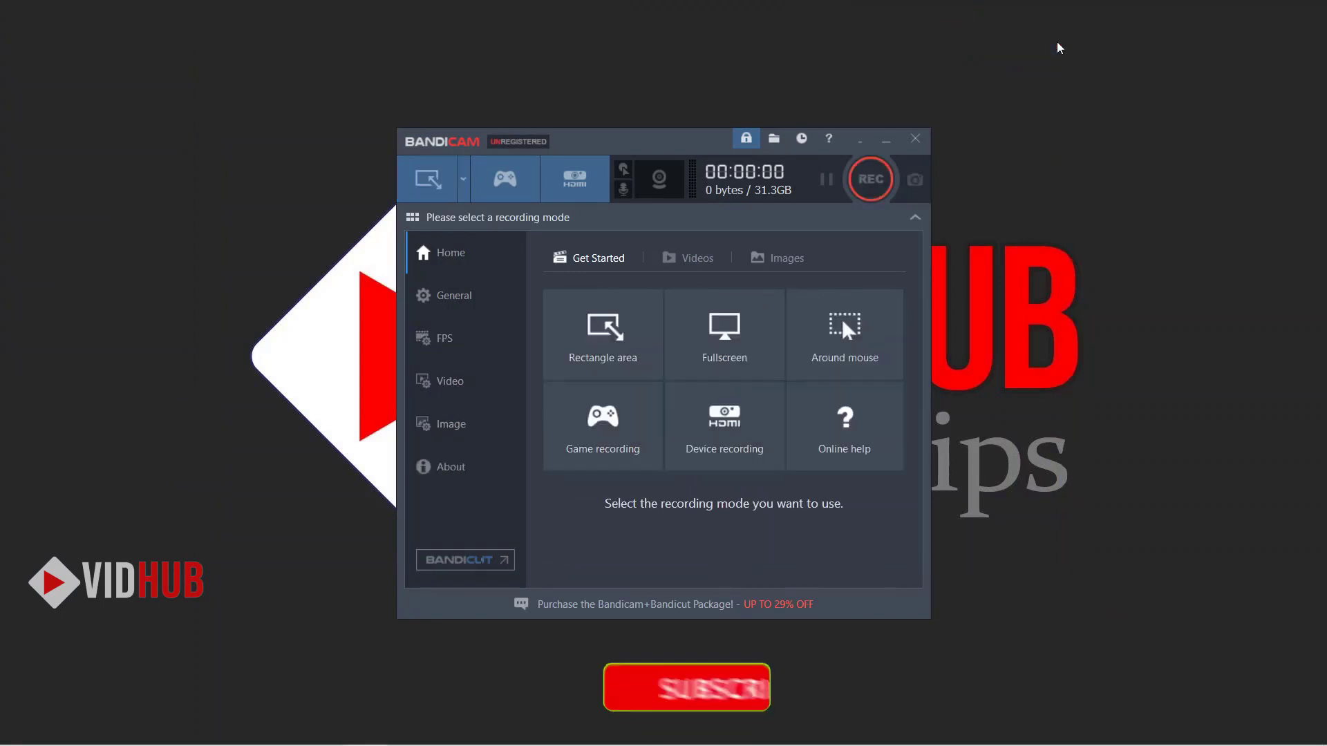
left_click(834, 346)
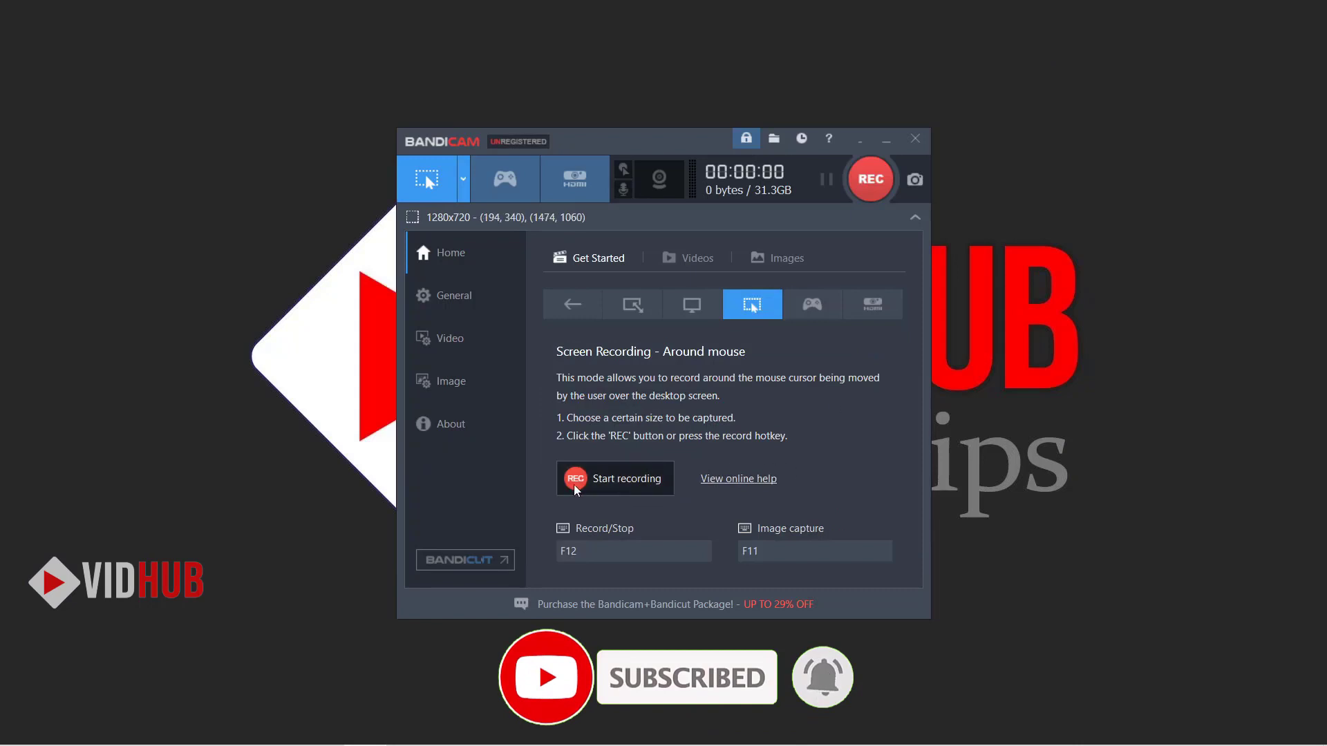
left_click(573, 304)
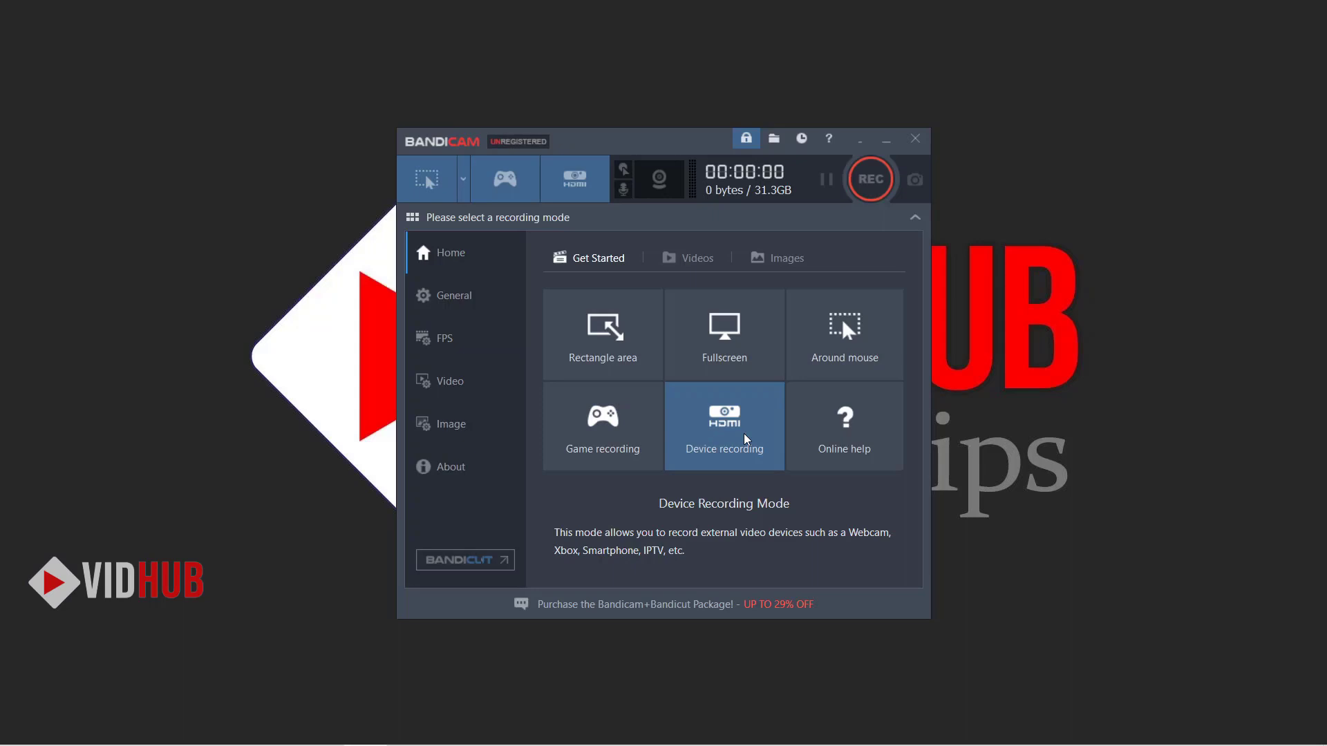
left_click(612, 440)
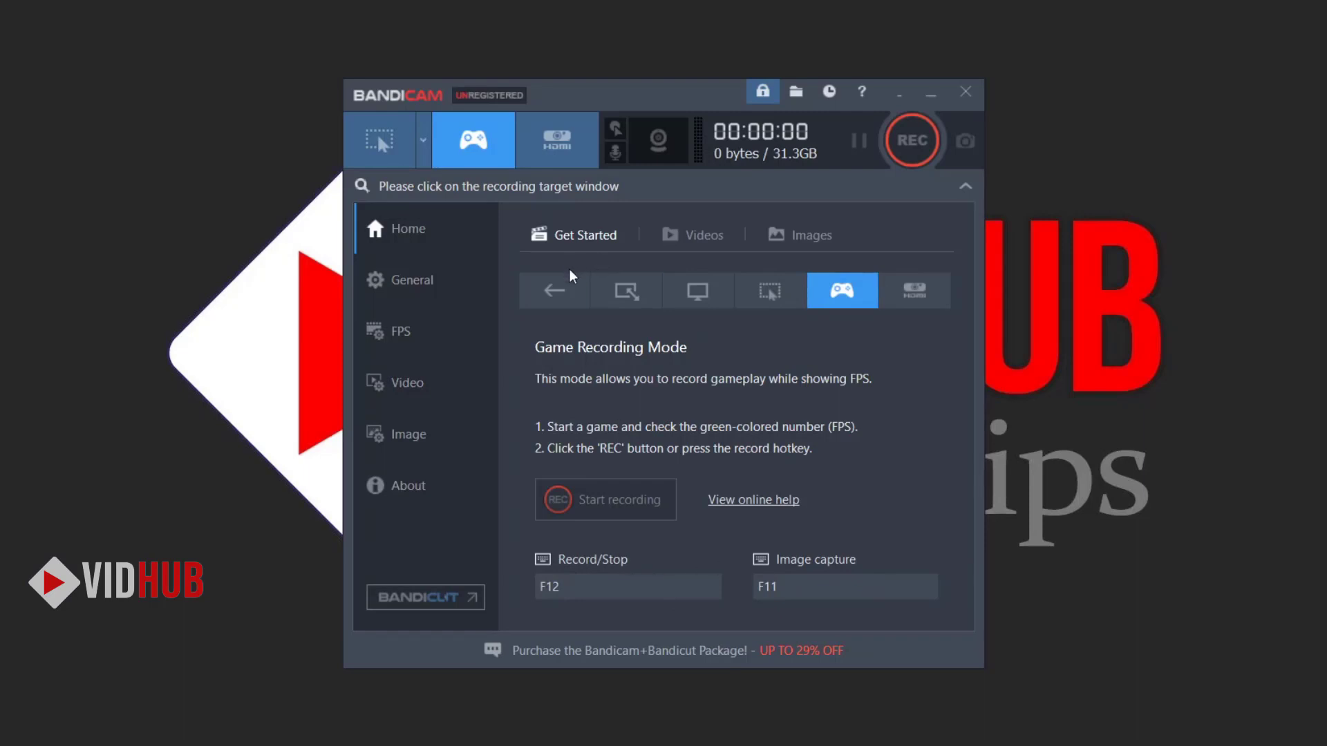
left_click(555, 291)
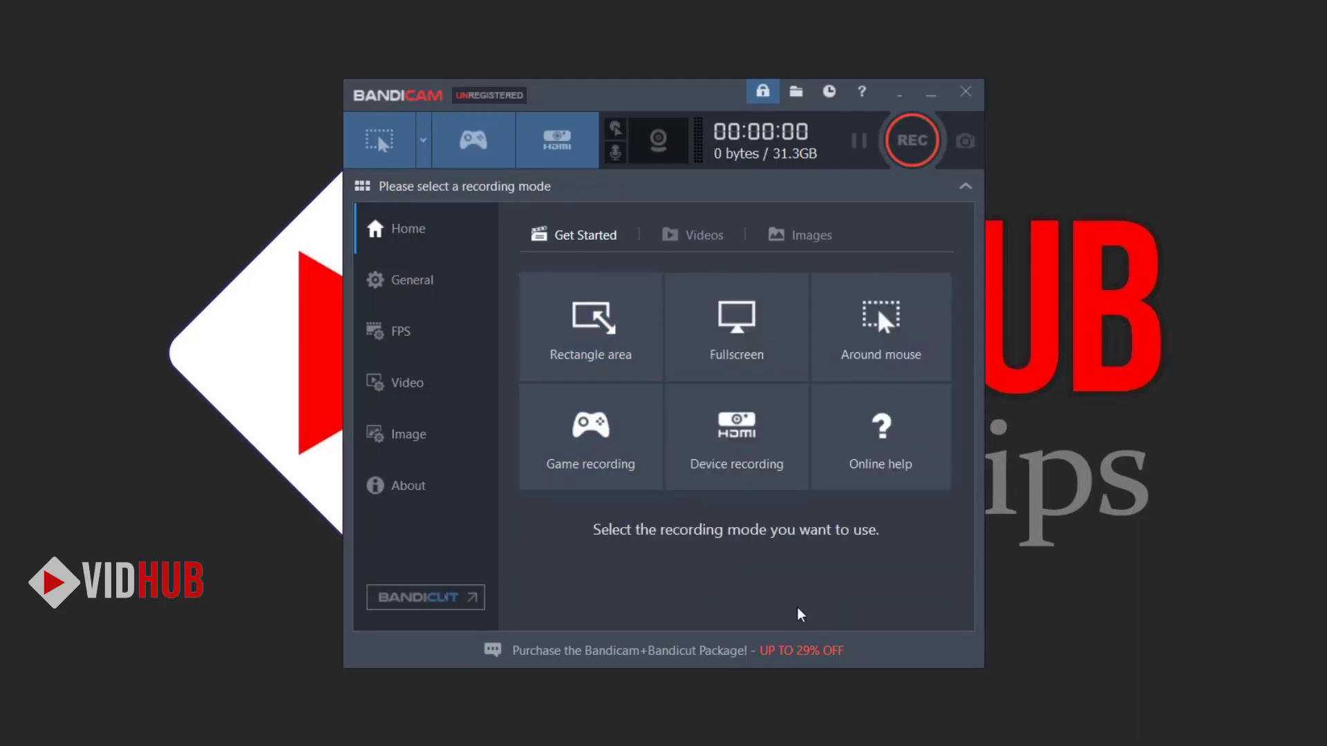
Open General settings and select the output folder path C:\Users\User\Documents\Bandicam
left_click(429, 290)
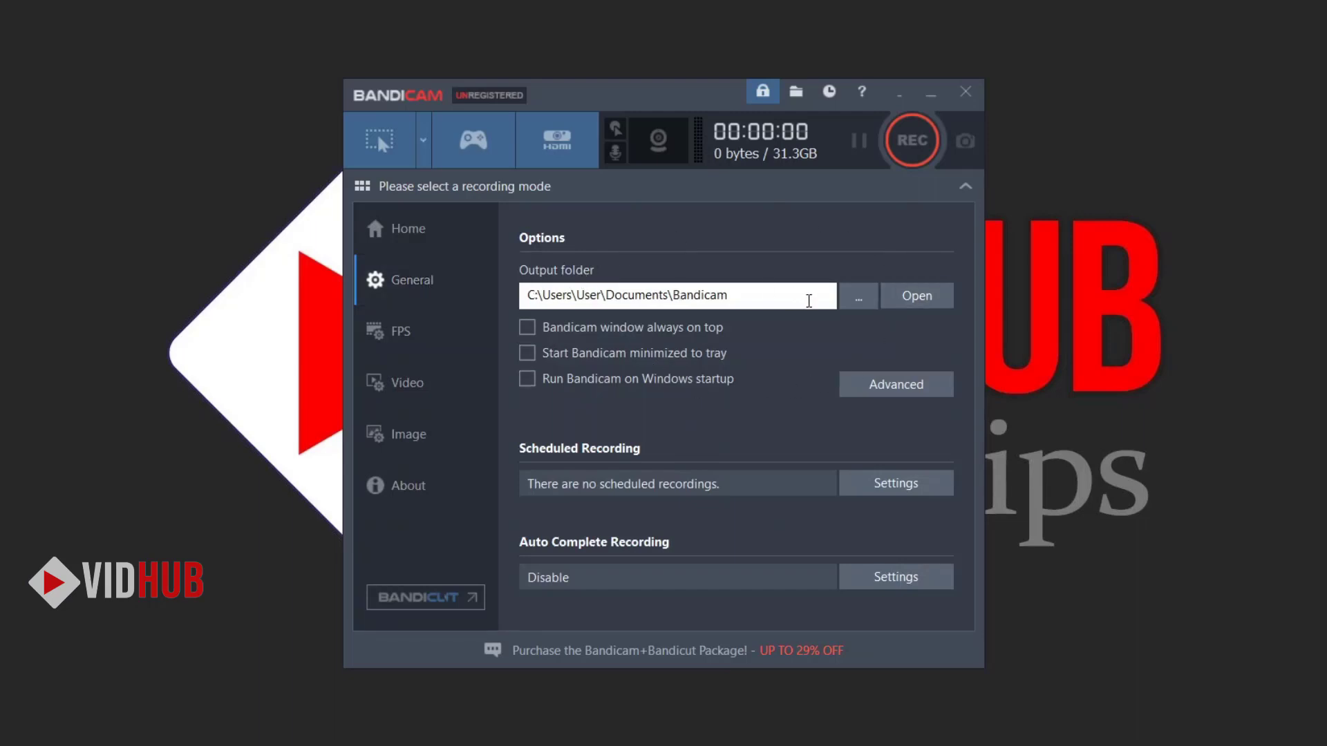
double_click(773, 292)
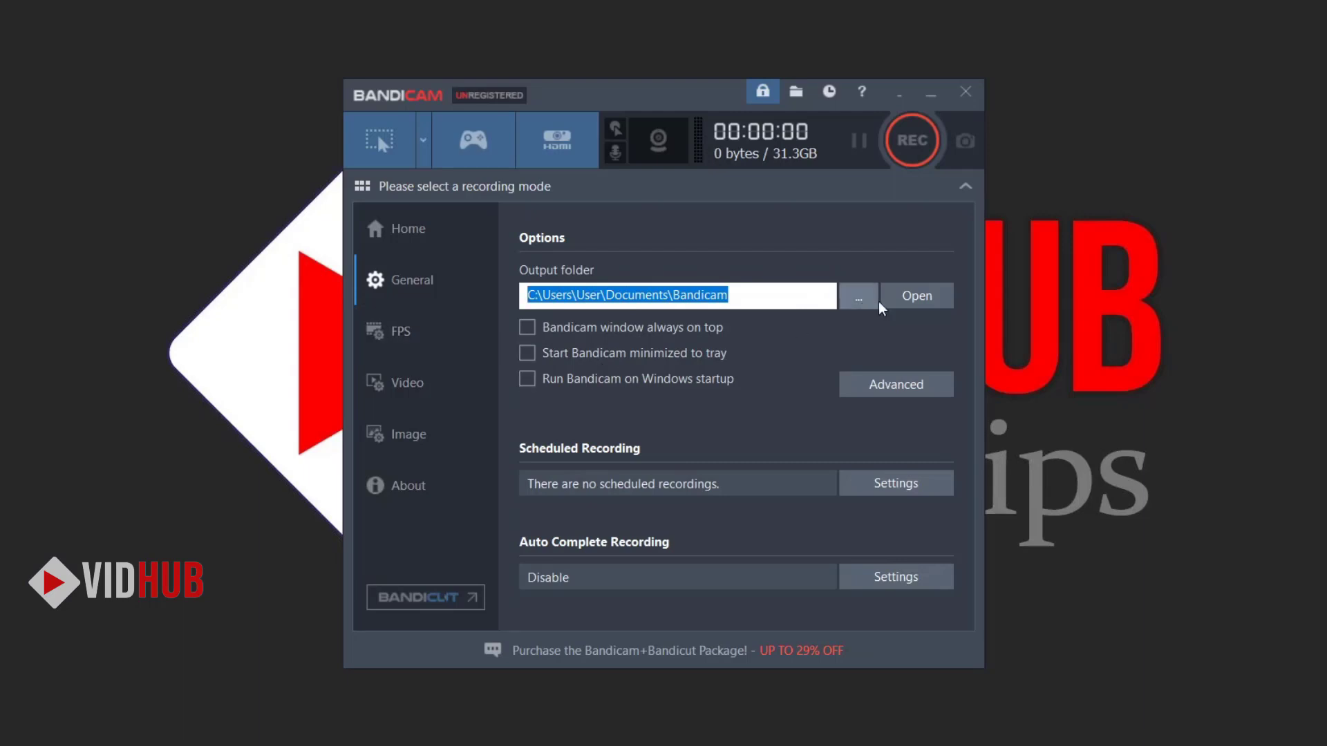
Browse to DATA (D:) > rean > Video and select it as the output folder
left_click(857, 296)
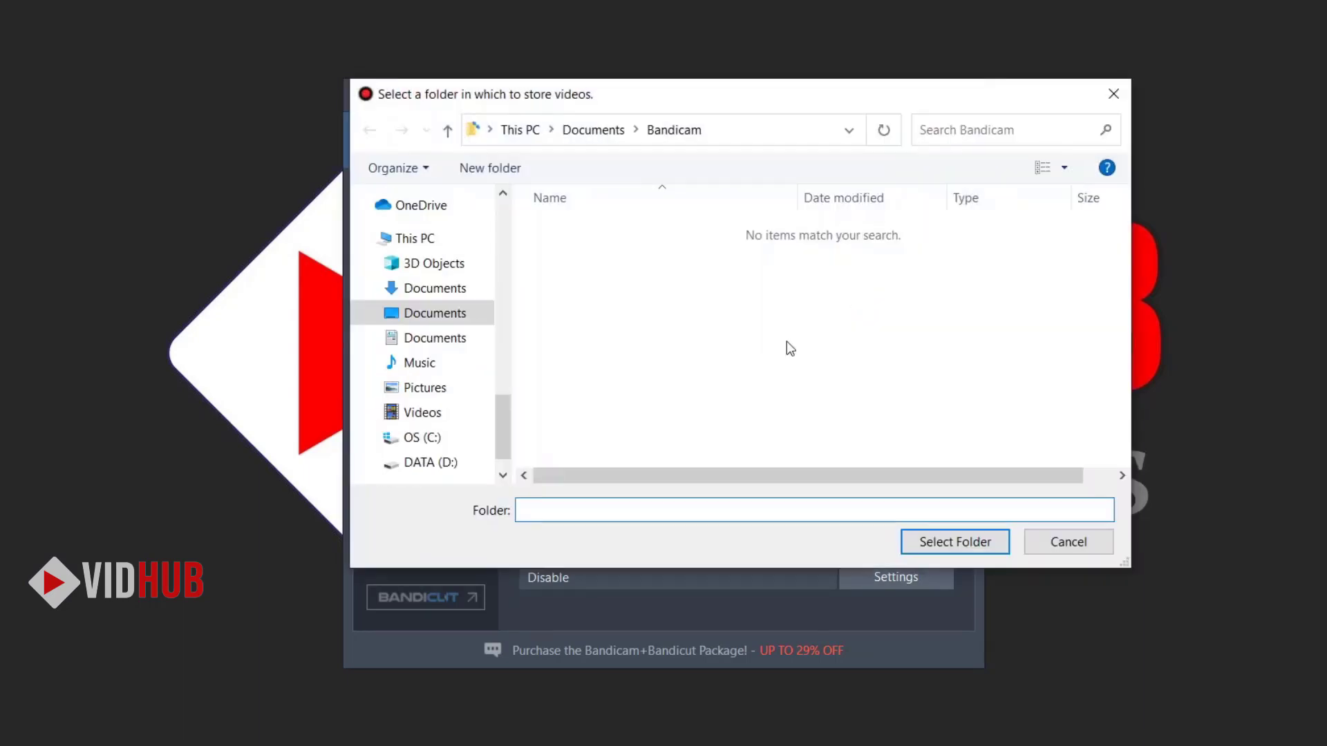
scroll(442, 345, "down", 1)
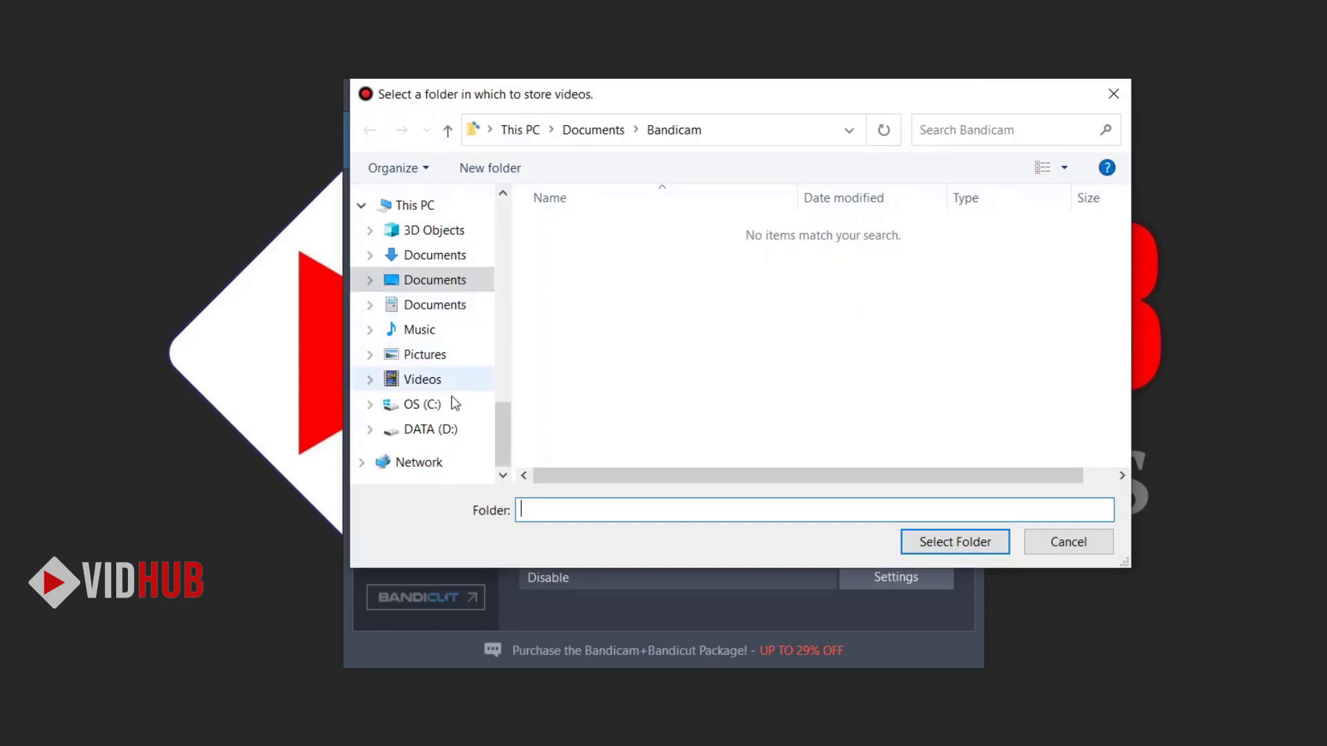
left_click(446, 430)
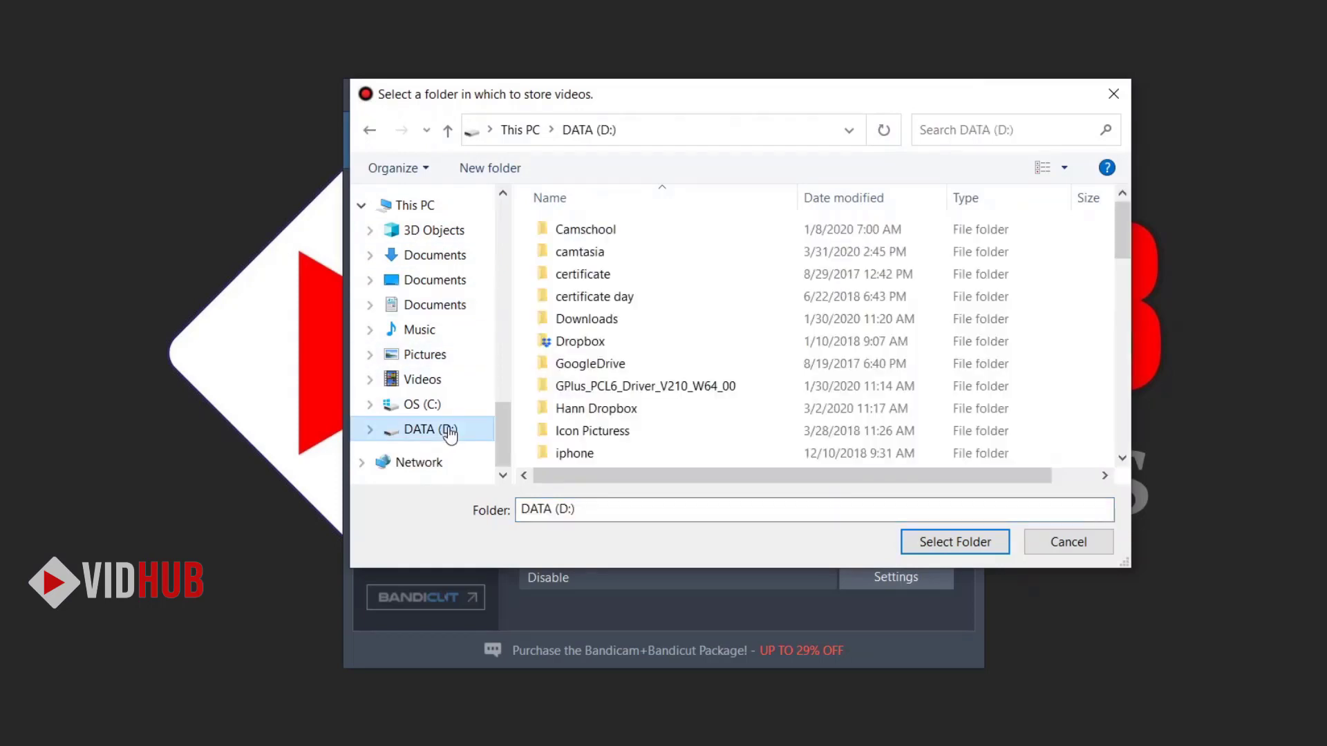
left_click(660, 364)
key("v")
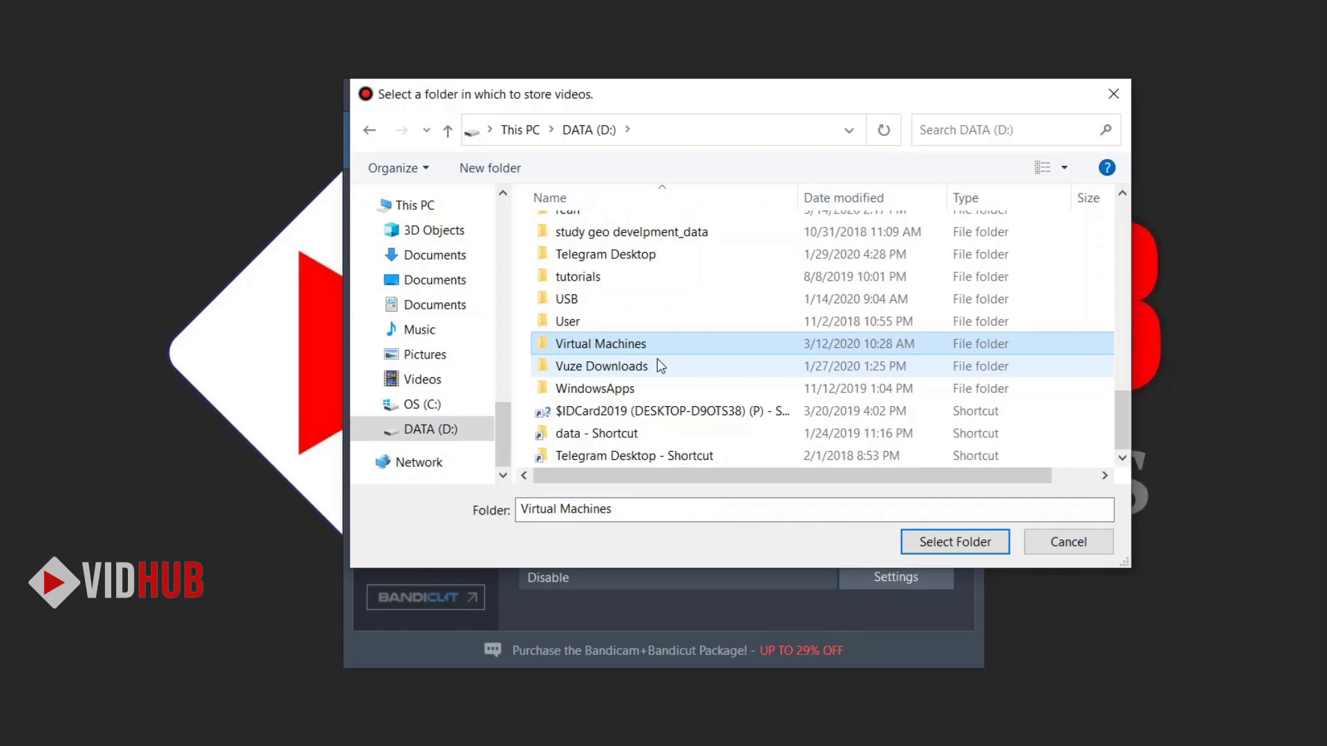
scroll(449, 295, "up", 3)
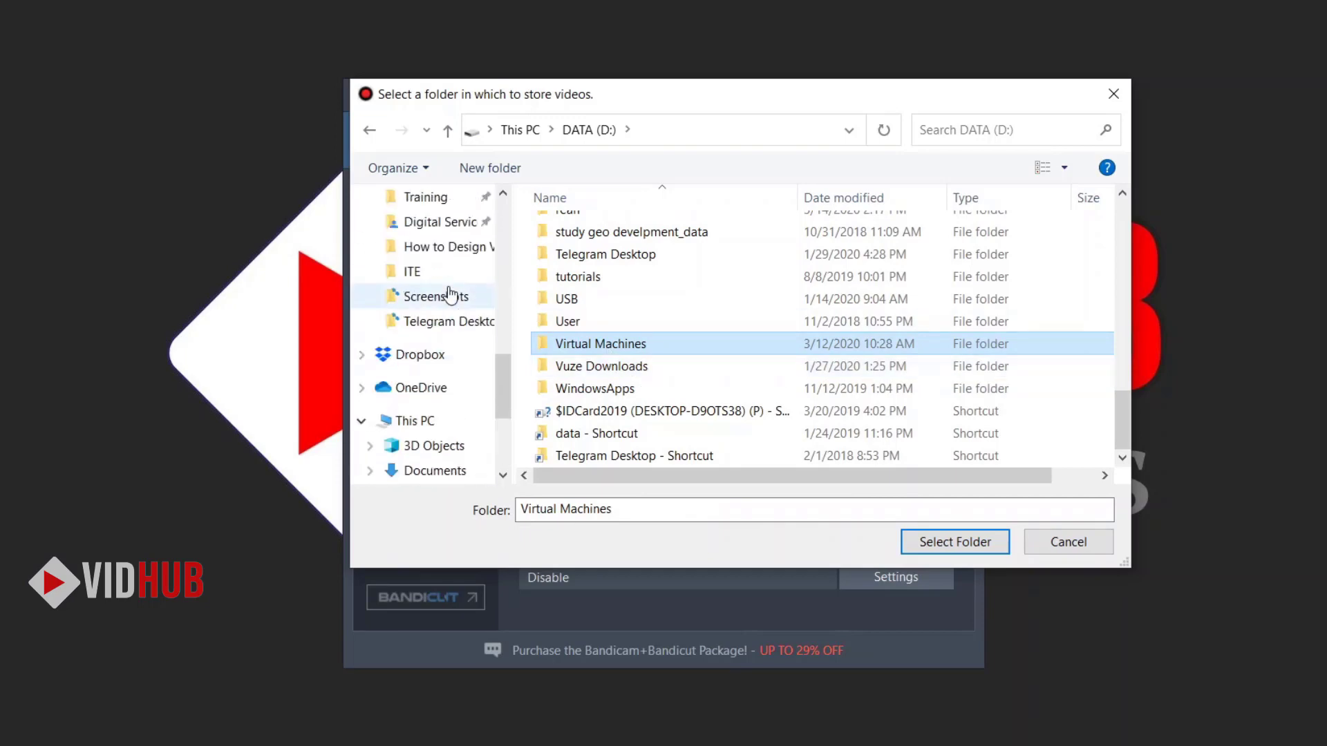
scroll(450, 295, "up", 10)
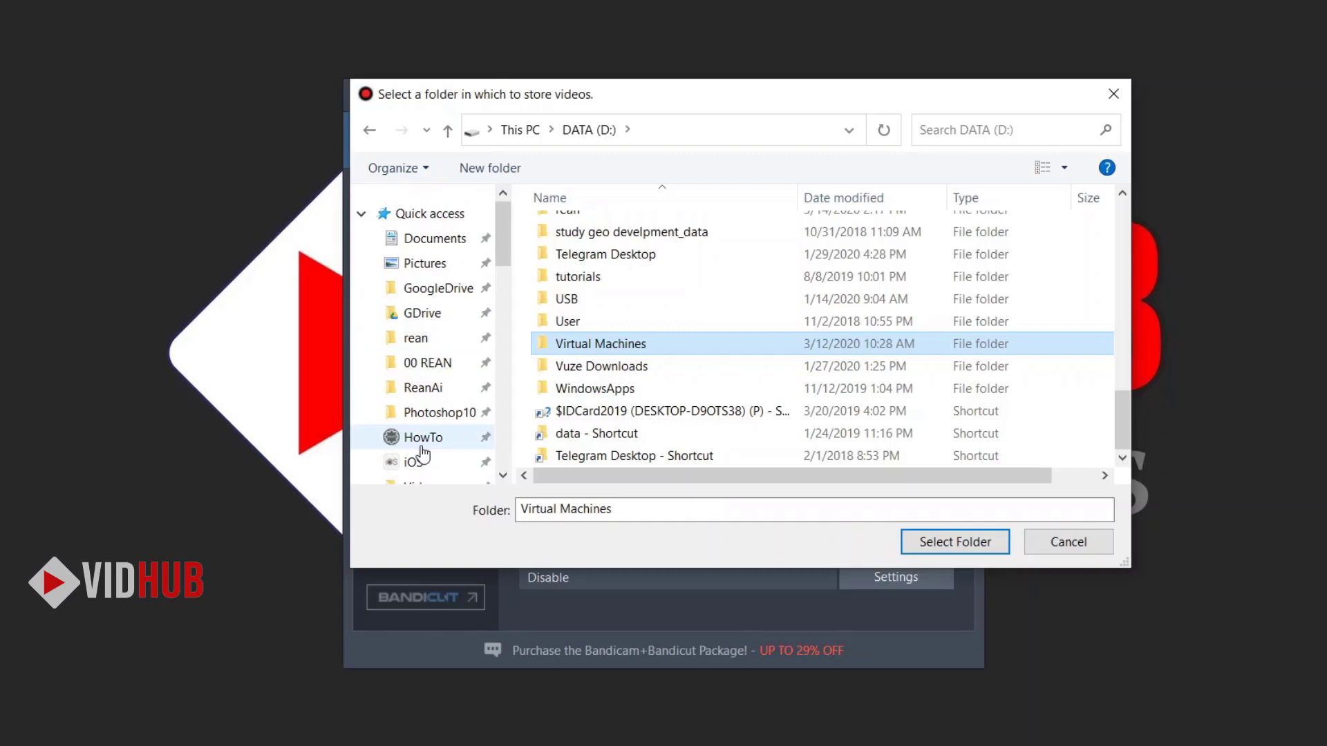
scroll(423, 454, "down", 1)
left_click(442, 447)
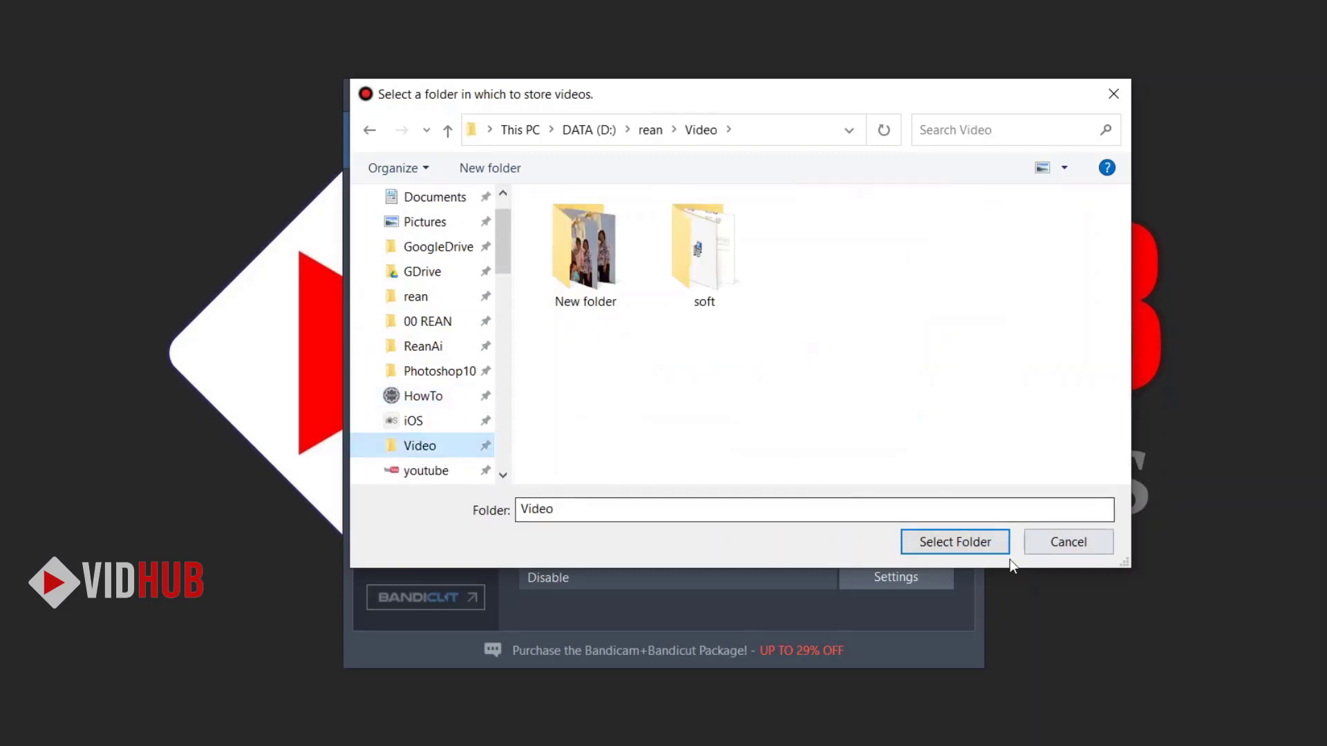
left_click(977, 541)
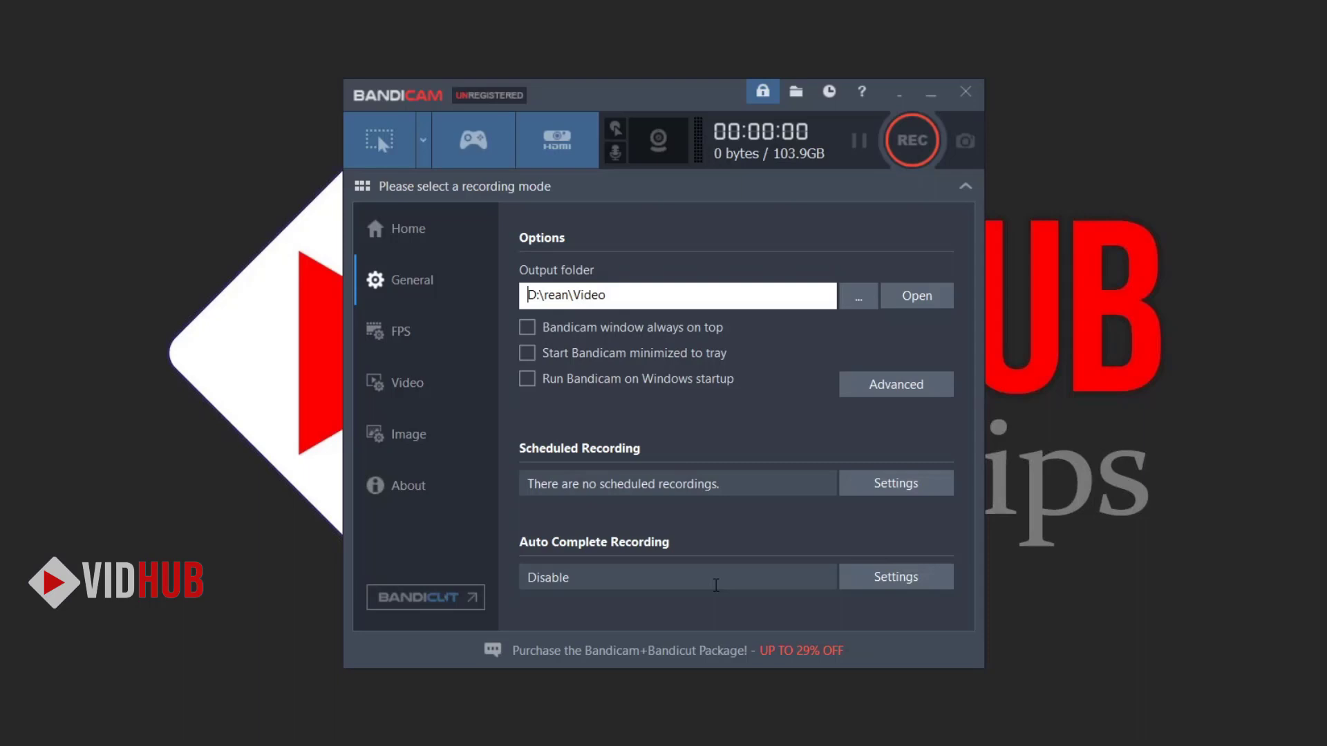
Open Bandicam's Video settings page, with the F12 record/stop hotkey and MP4 format
left_click(396, 366)
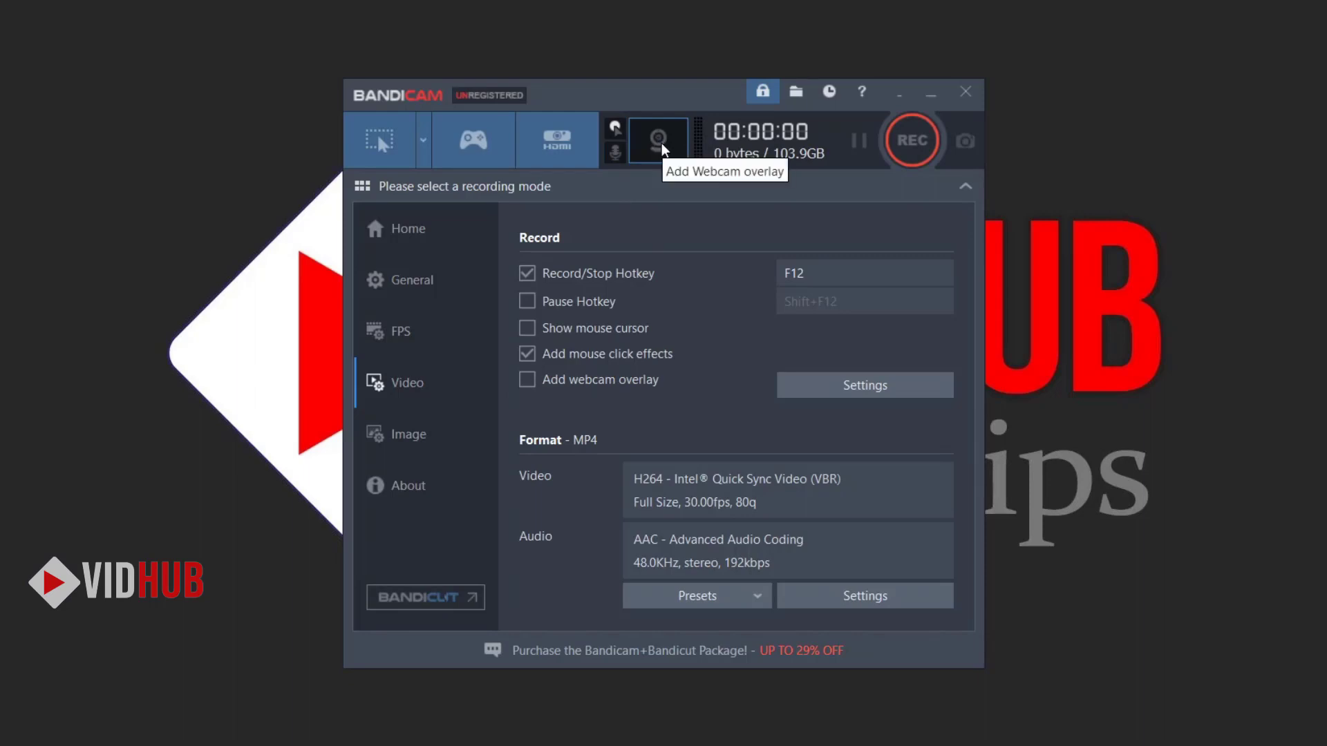
left_click(859, 396)
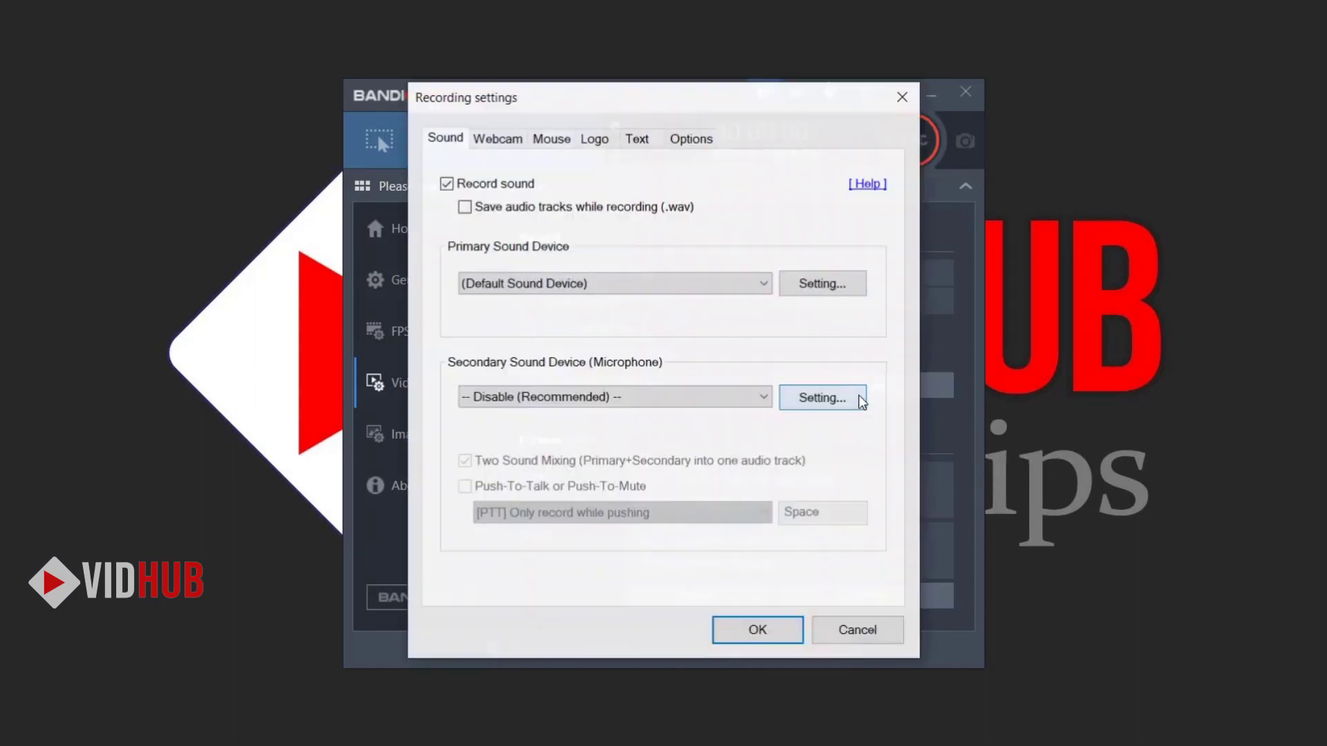
left_click(626, 283)
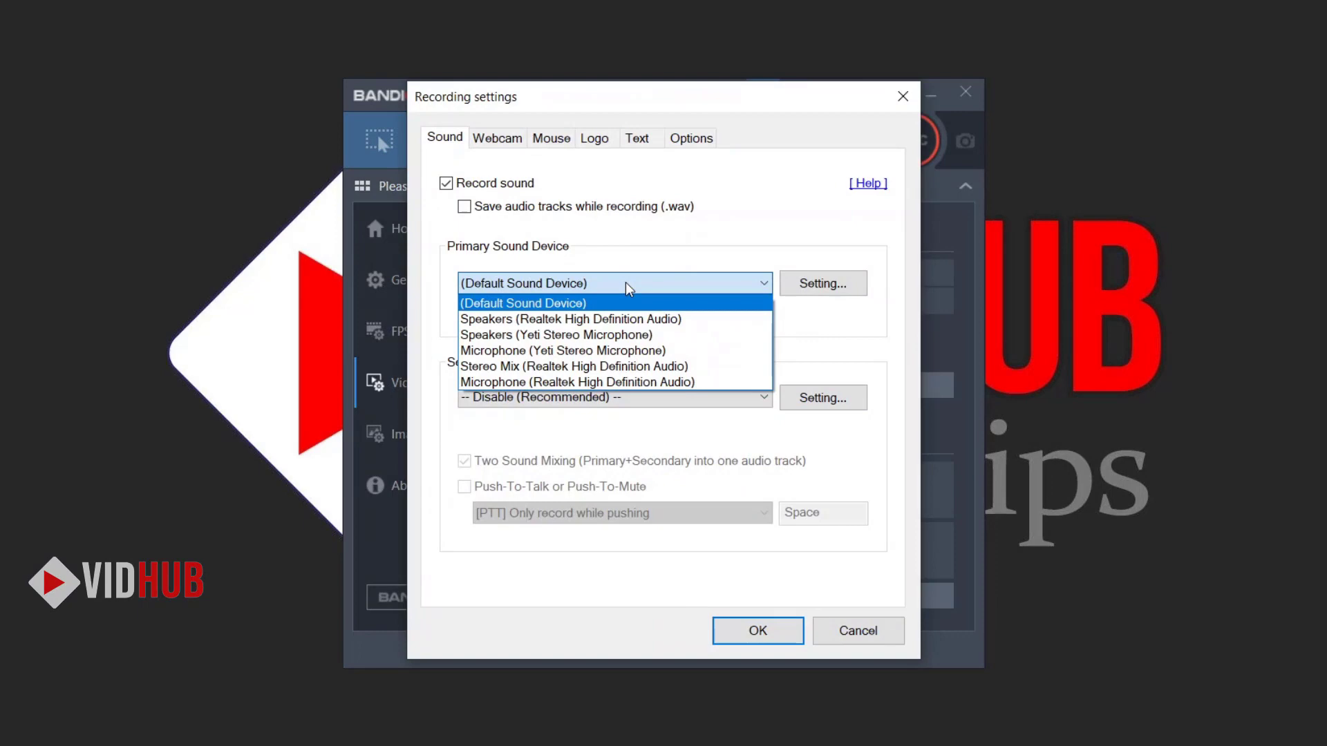
left_click(493, 129)
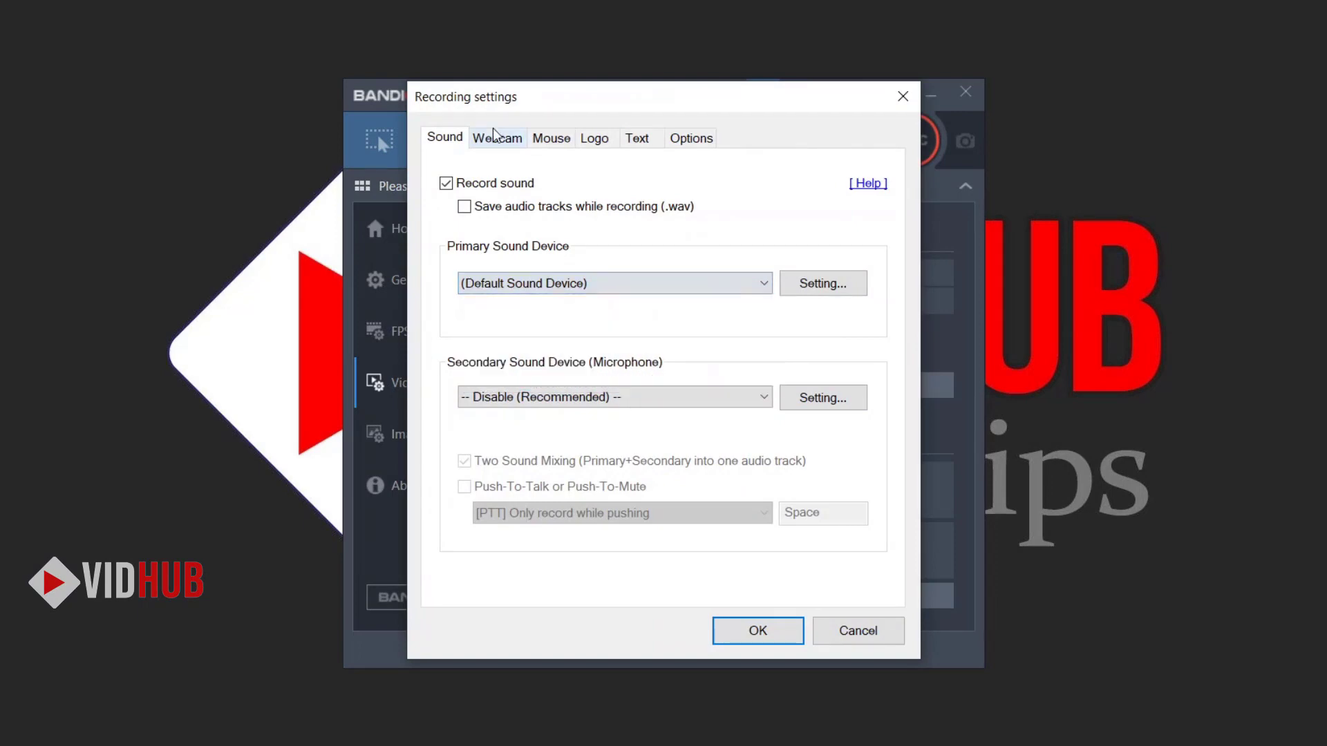
left_click(493, 130)
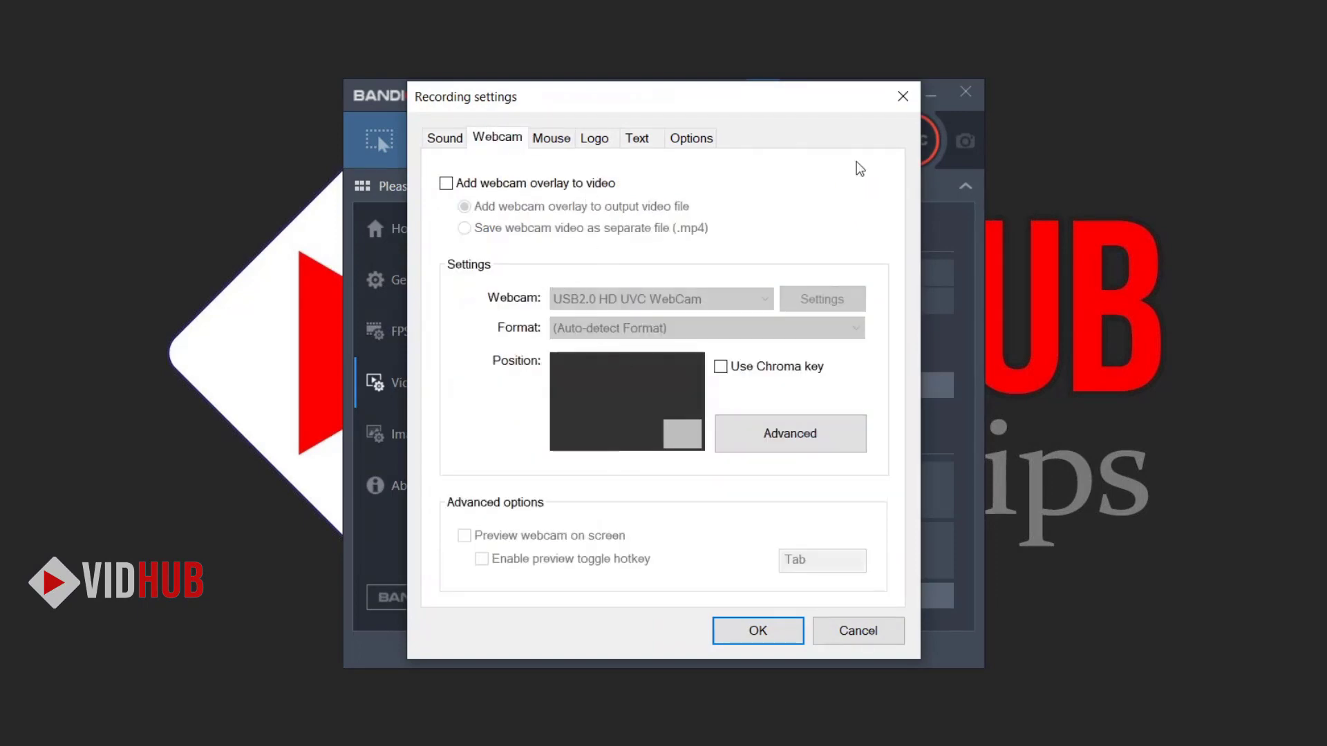
left_click(903, 101)
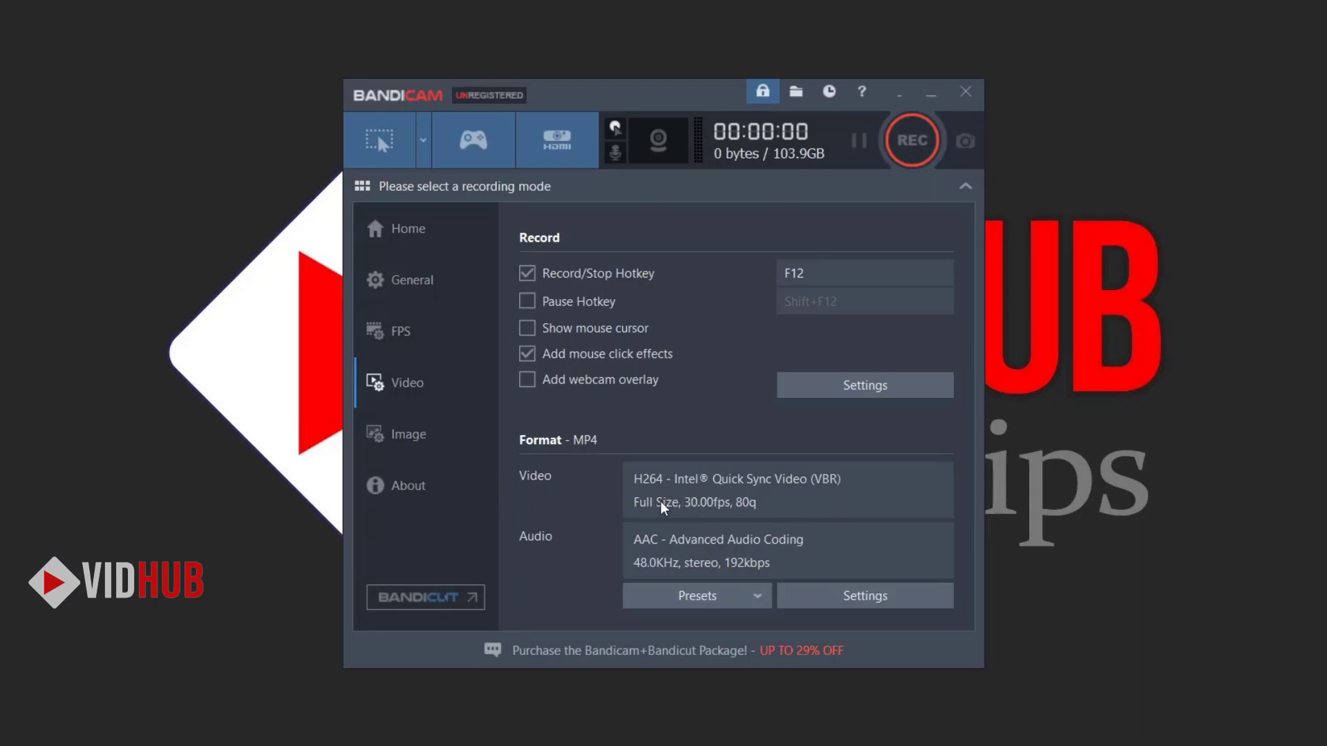
Go through Image settings back to Home and open Recording settings on the Sound tab
left_click(423, 438)
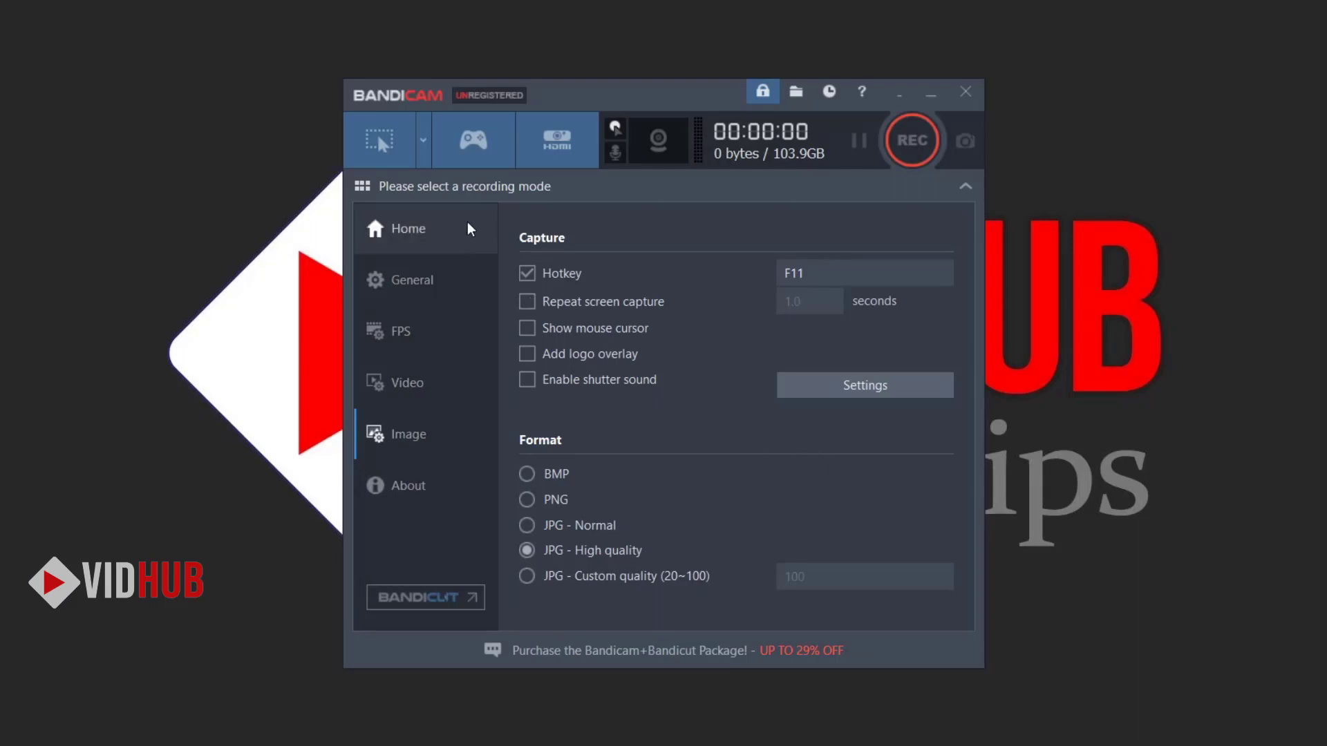
left_click(429, 224)
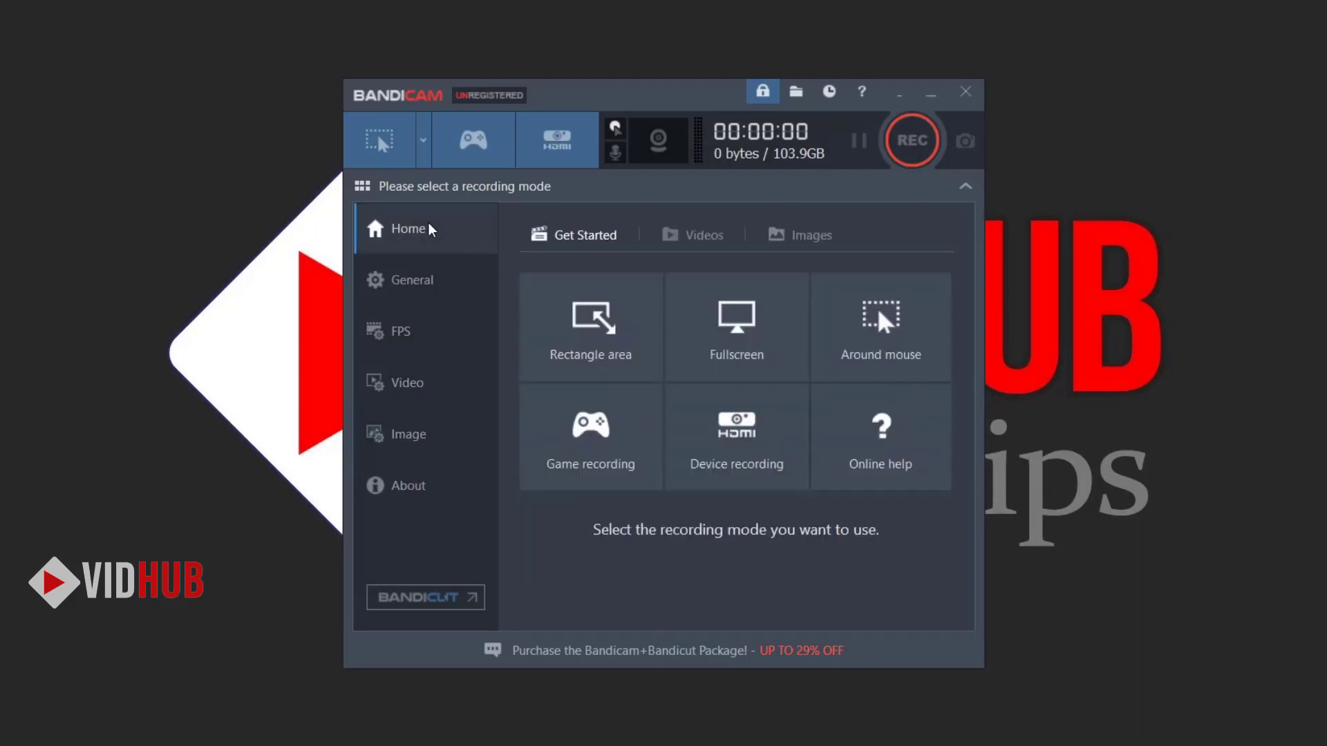
left_click(620, 161)
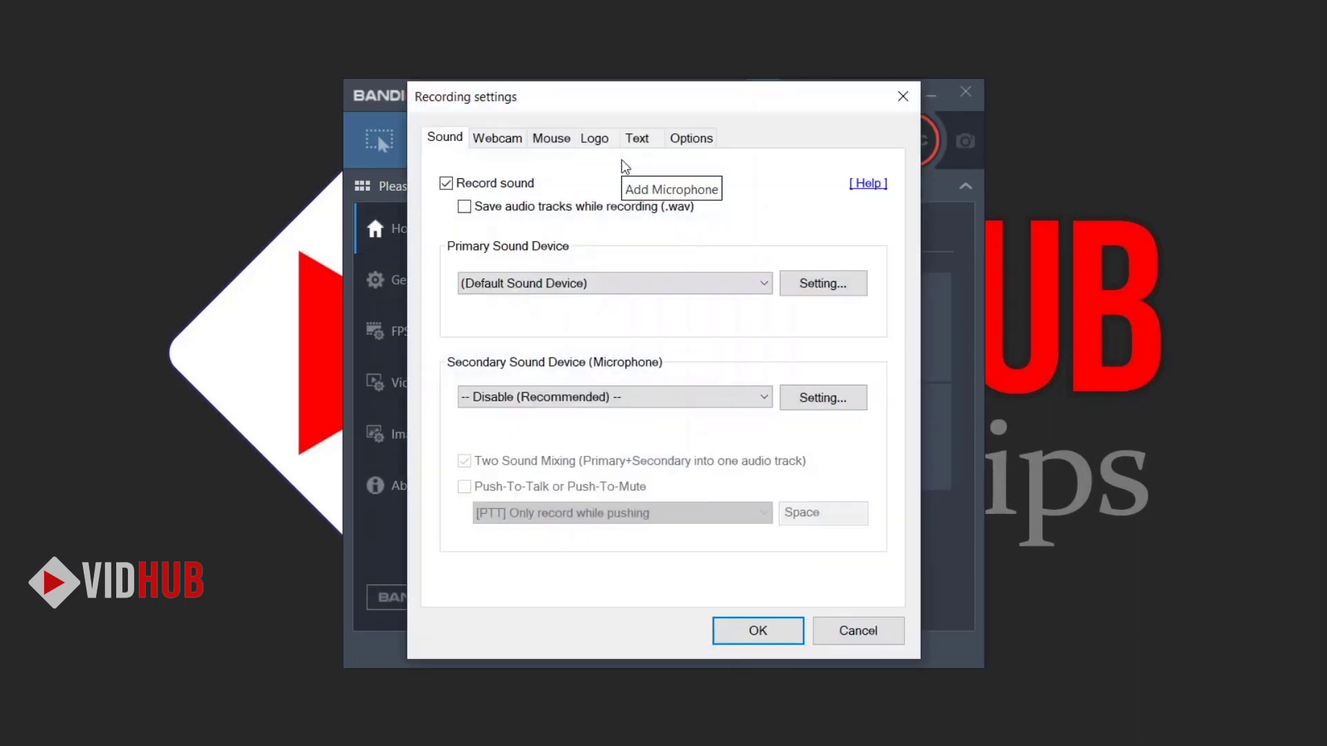
Save audio tracks as .wav and make Speakers (Yeti Stereo Microphone) the primary sound device
left_click(464, 206)
left_click(465, 207)
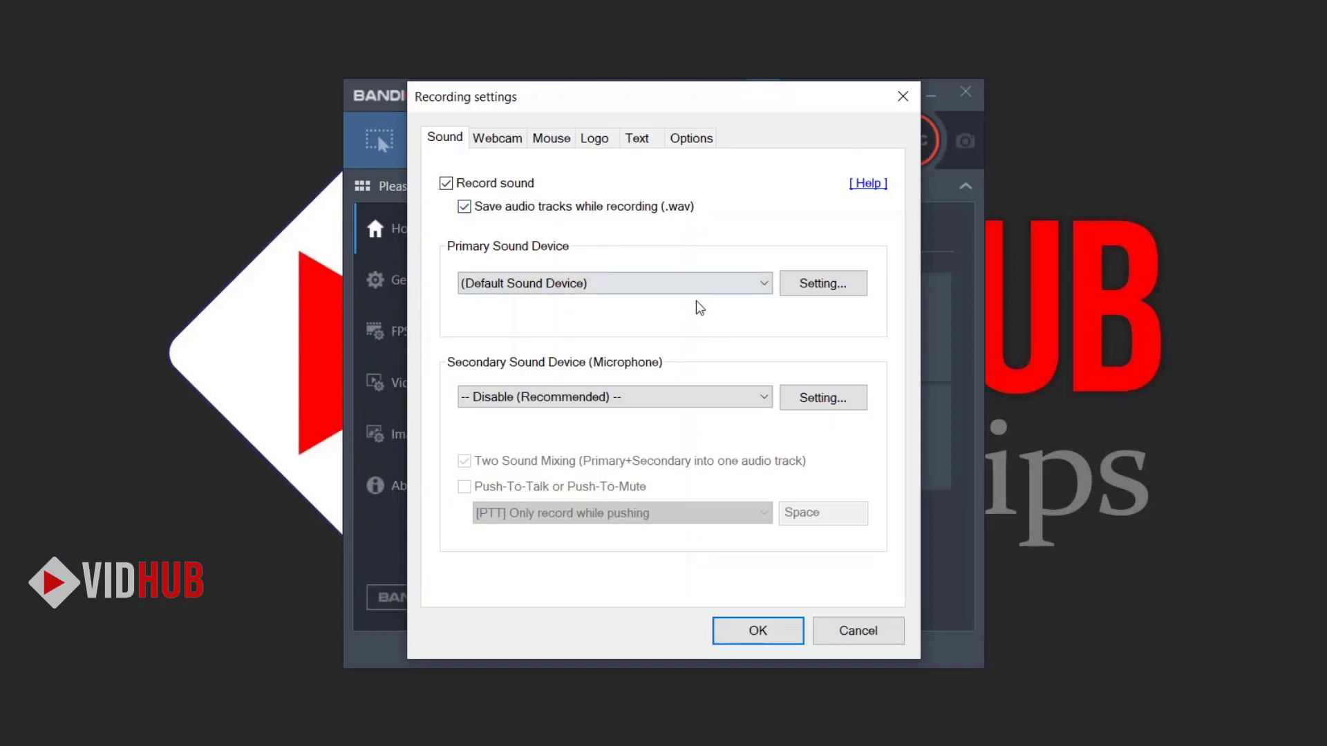
left_click(687, 283)
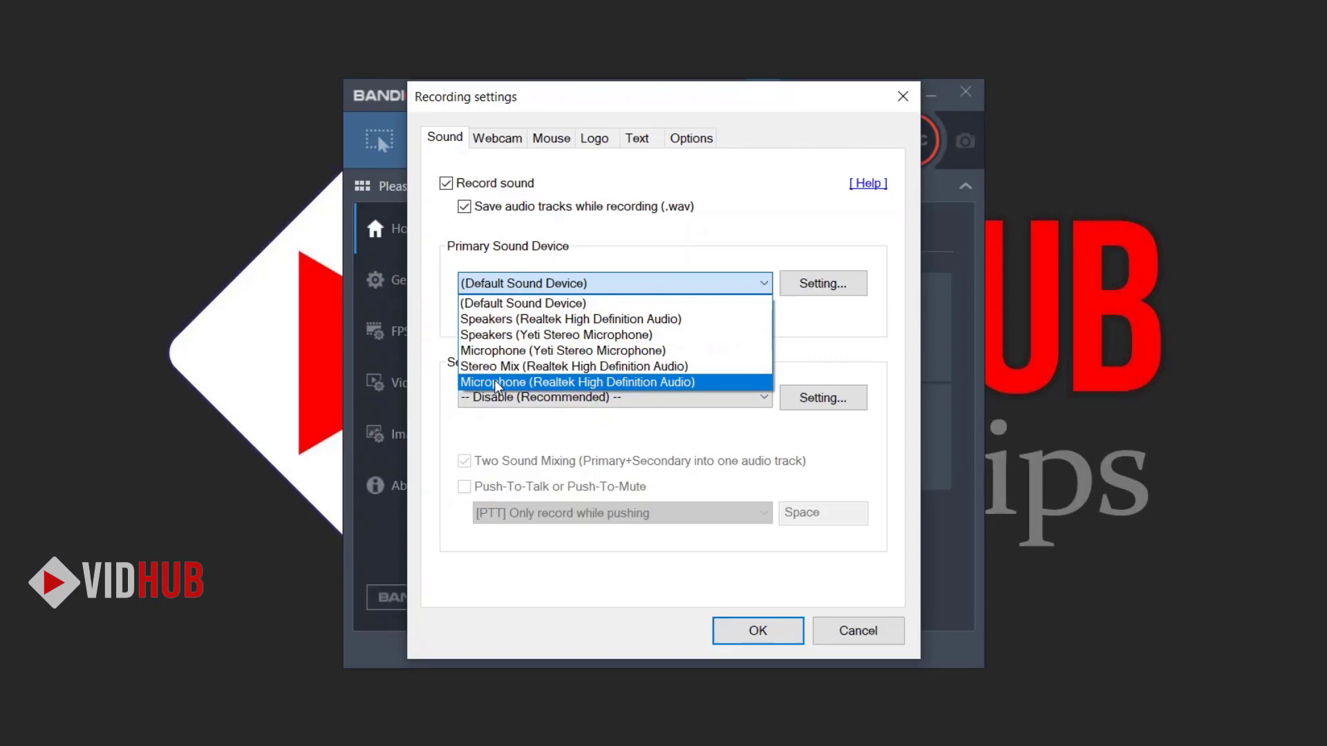
left_click(616, 384)
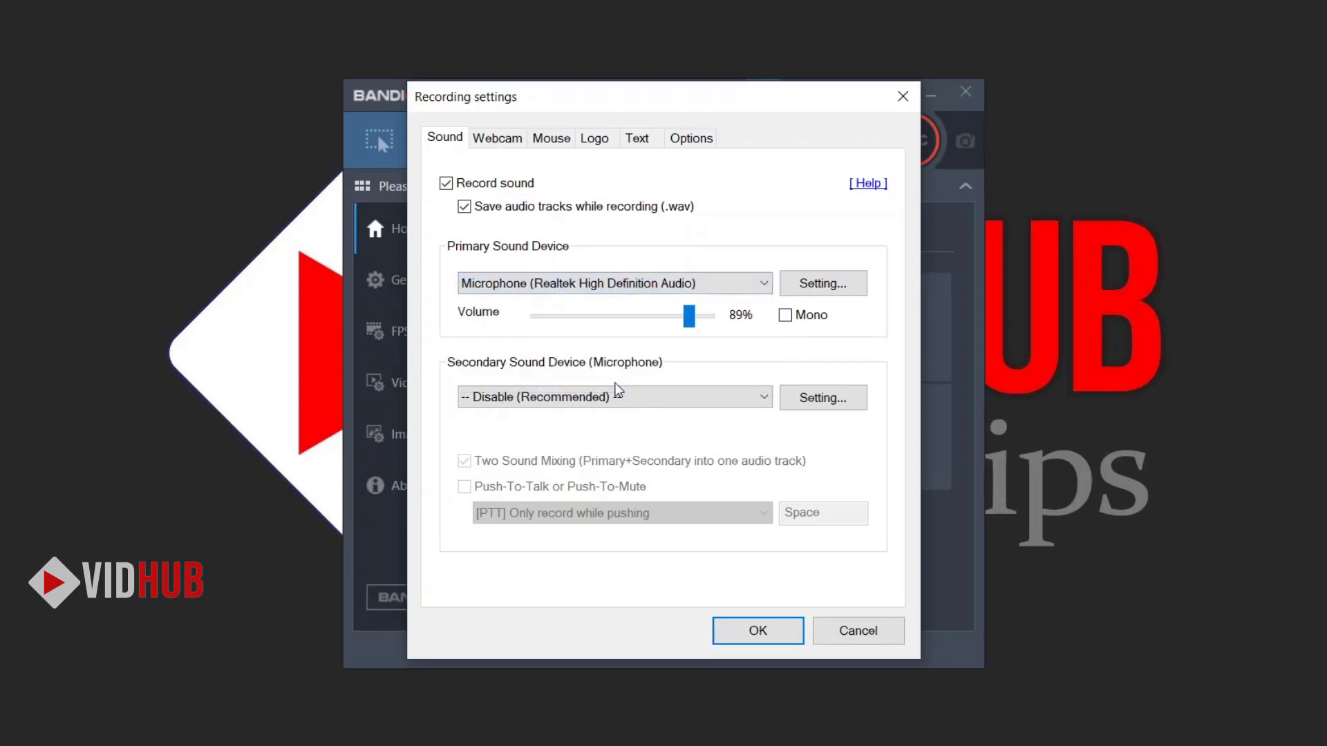
left_click(642, 283)
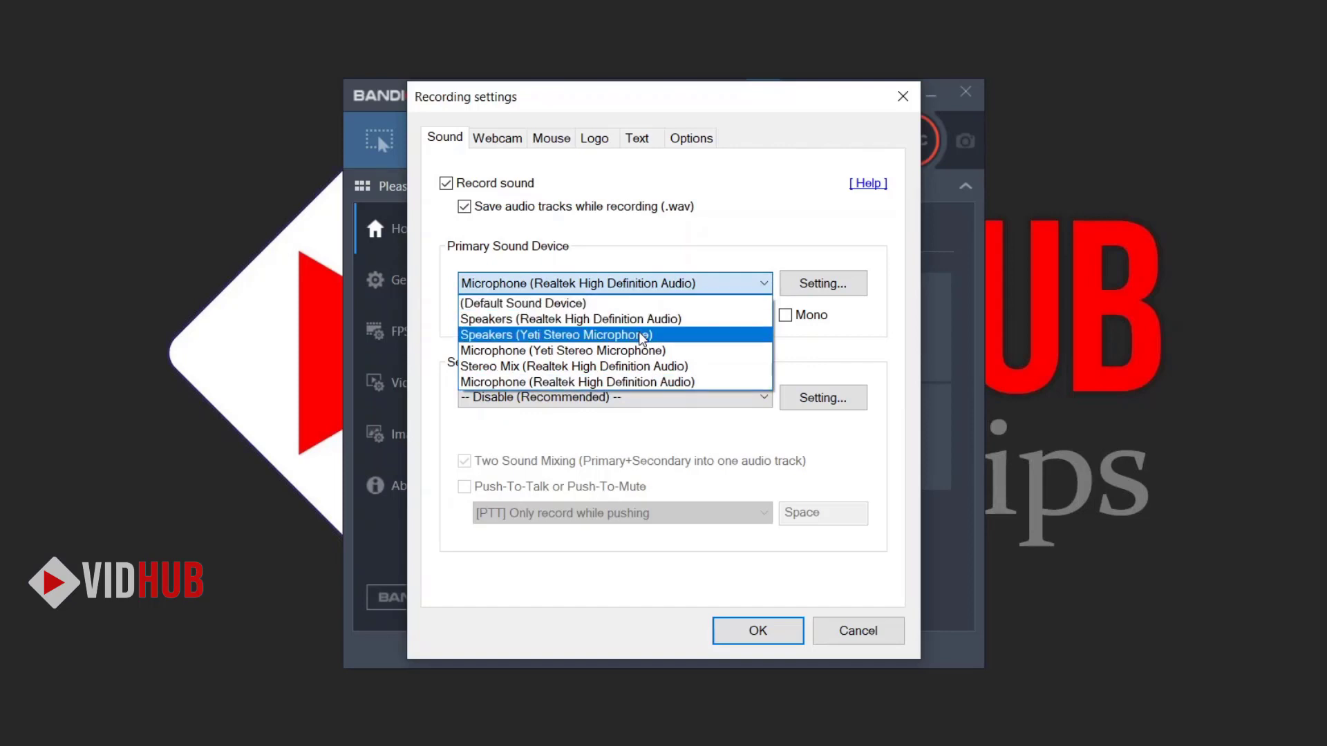
left_click(642, 336)
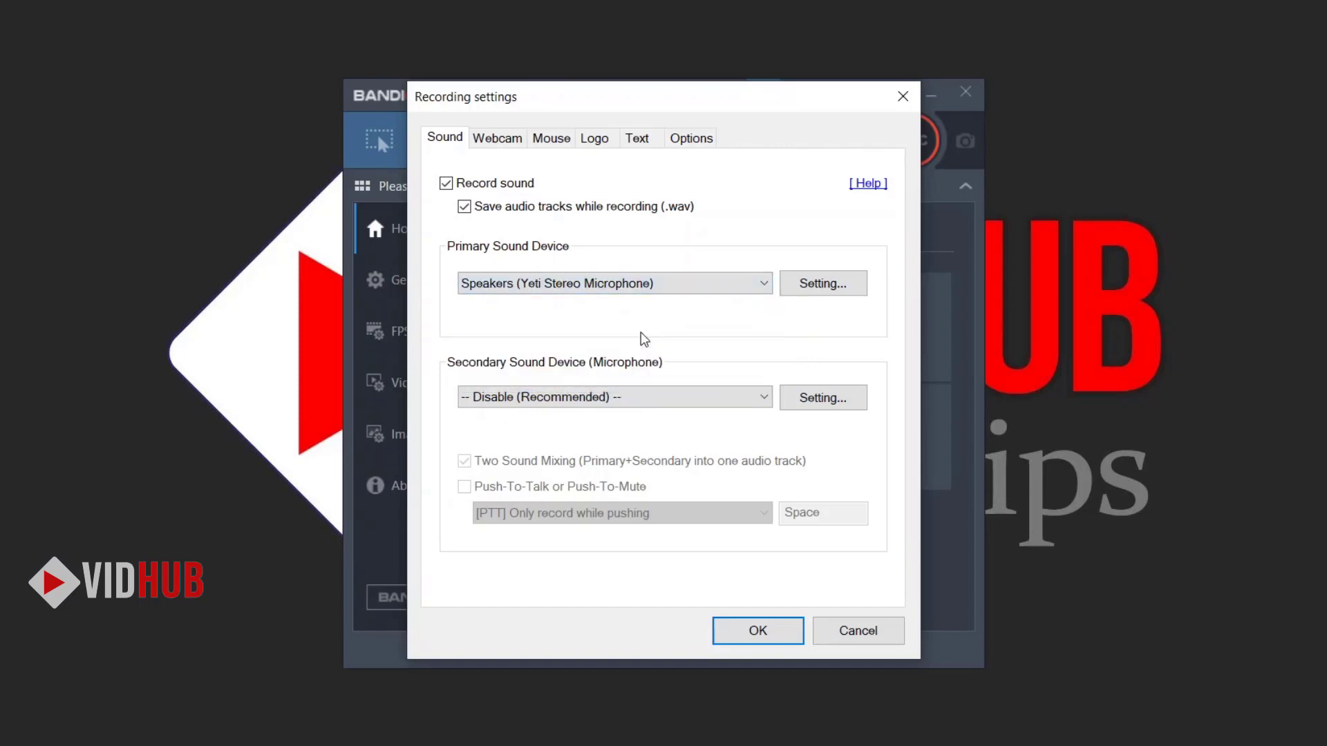
left_click(497, 138)
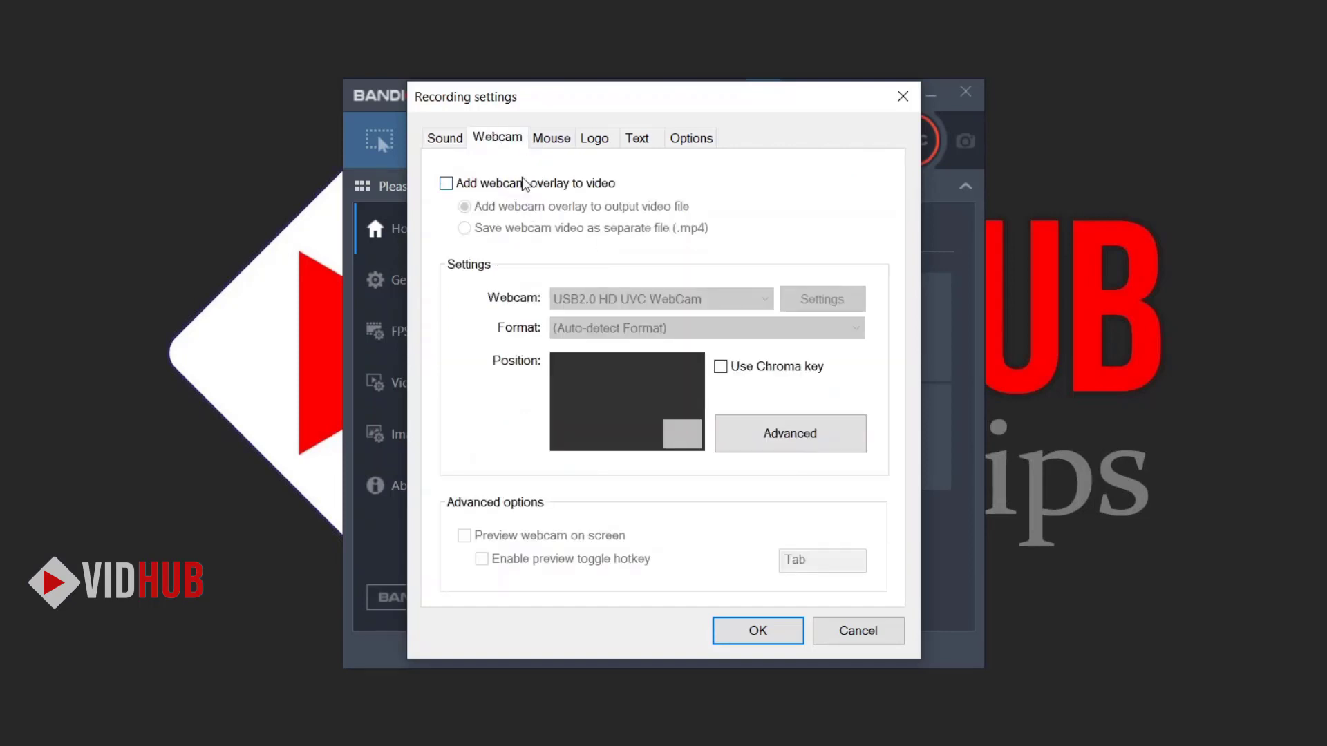
Show the mouse cursor, set click-effect size to 150%, and enable the yellow mouse highlight
left_click(552, 138)
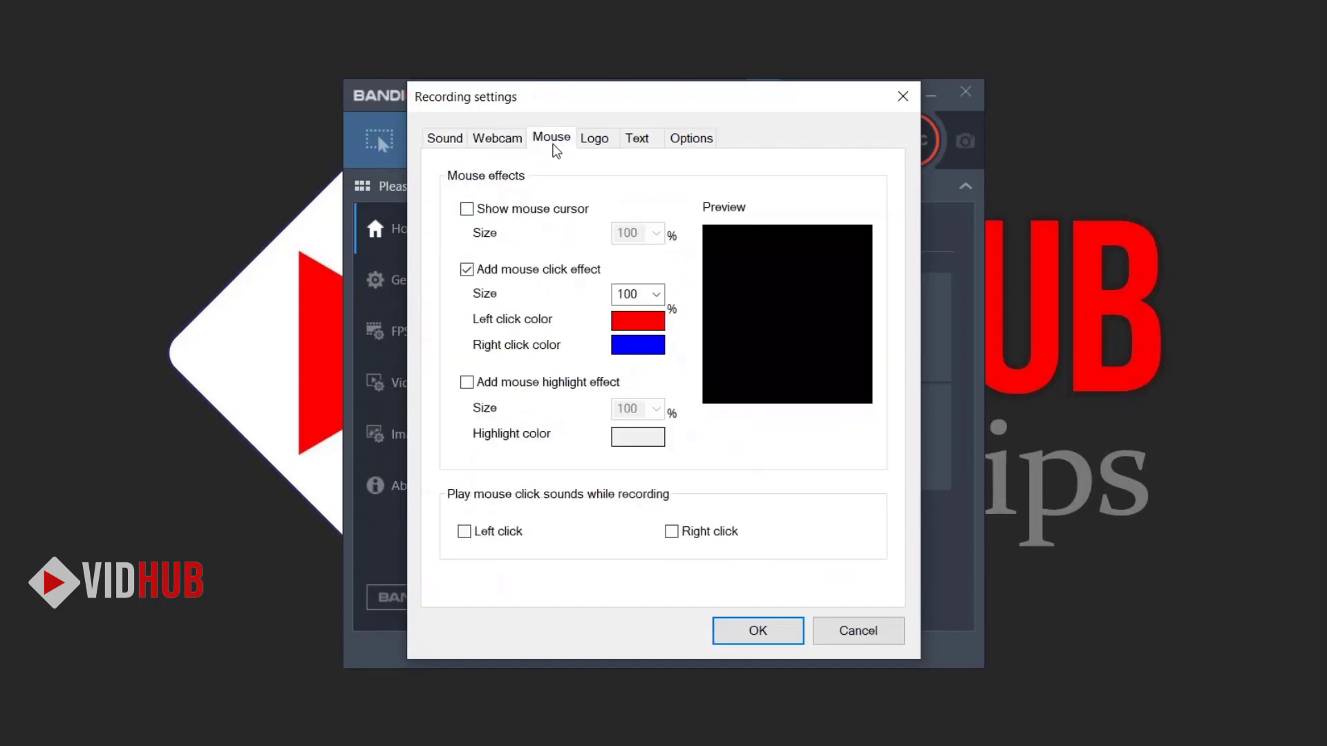
left_click(513, 212)
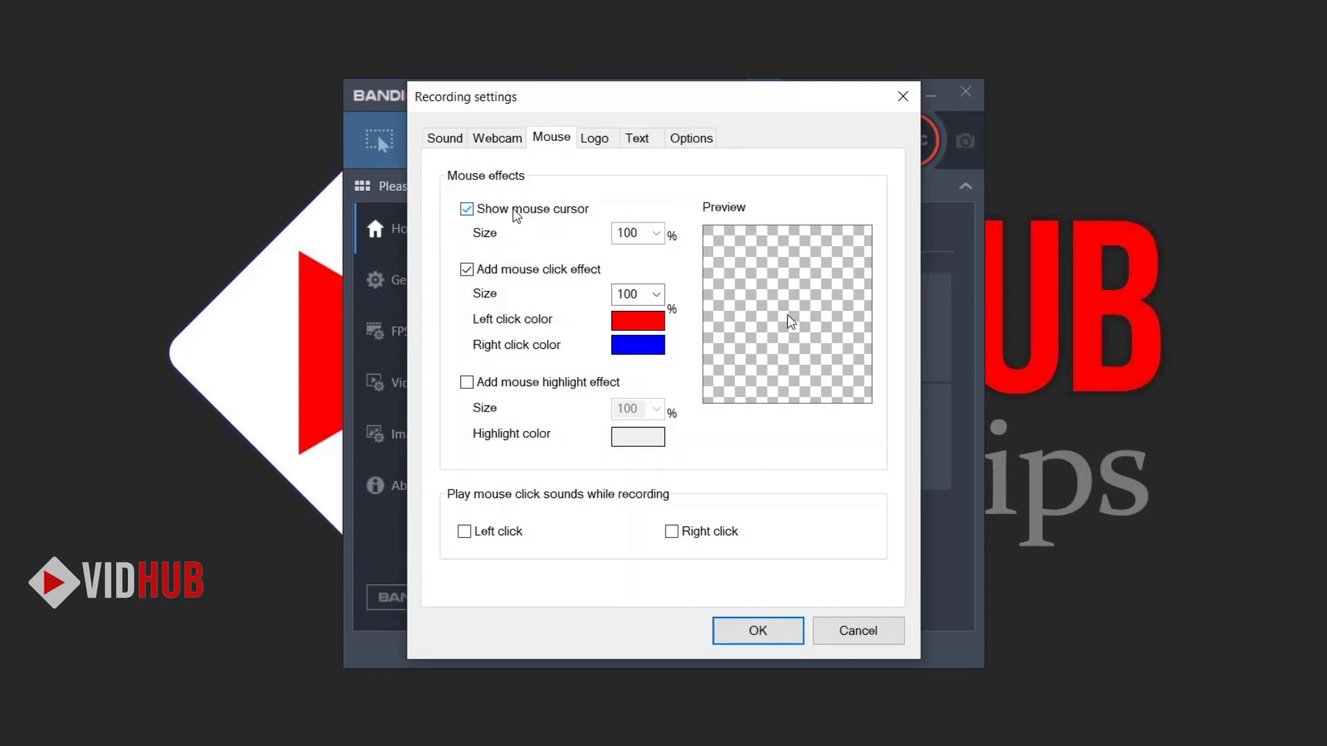
left_click(657, 299)
left_click(627, 409)
left_click(516, 383)
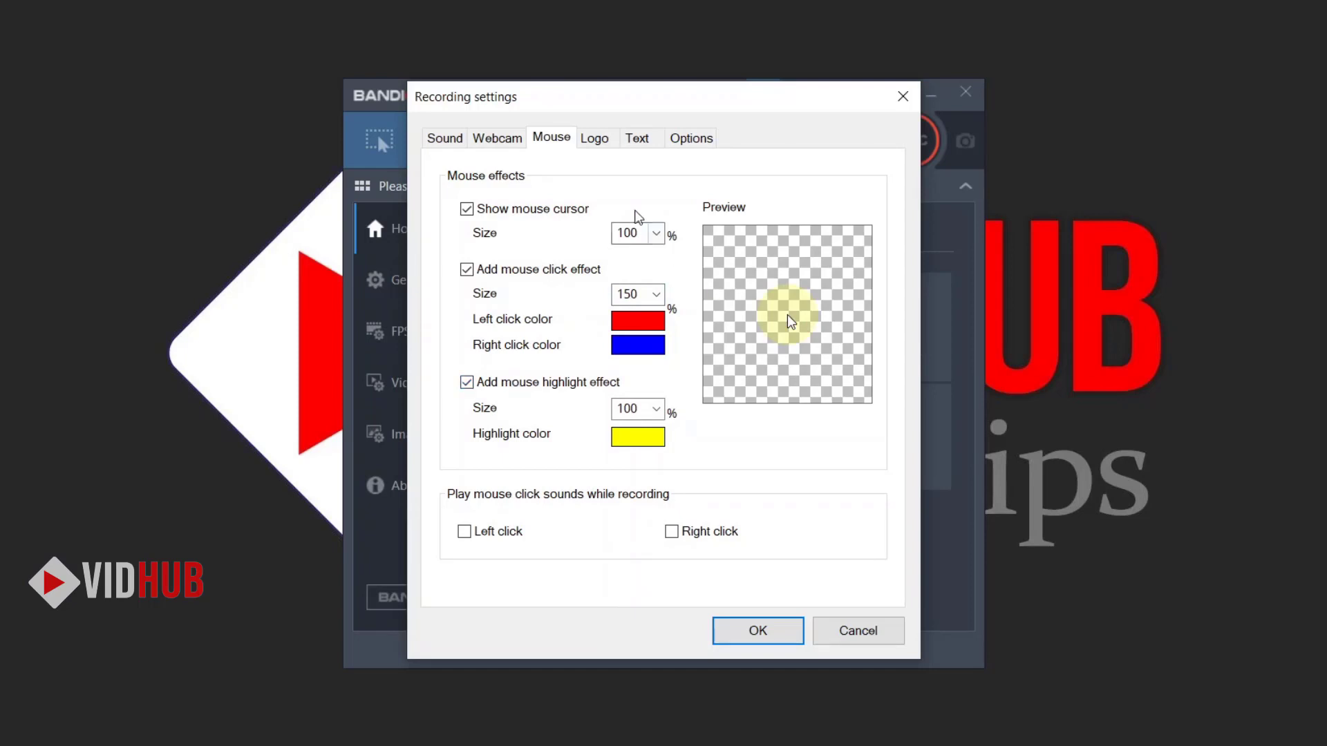
left_click(596, 138)
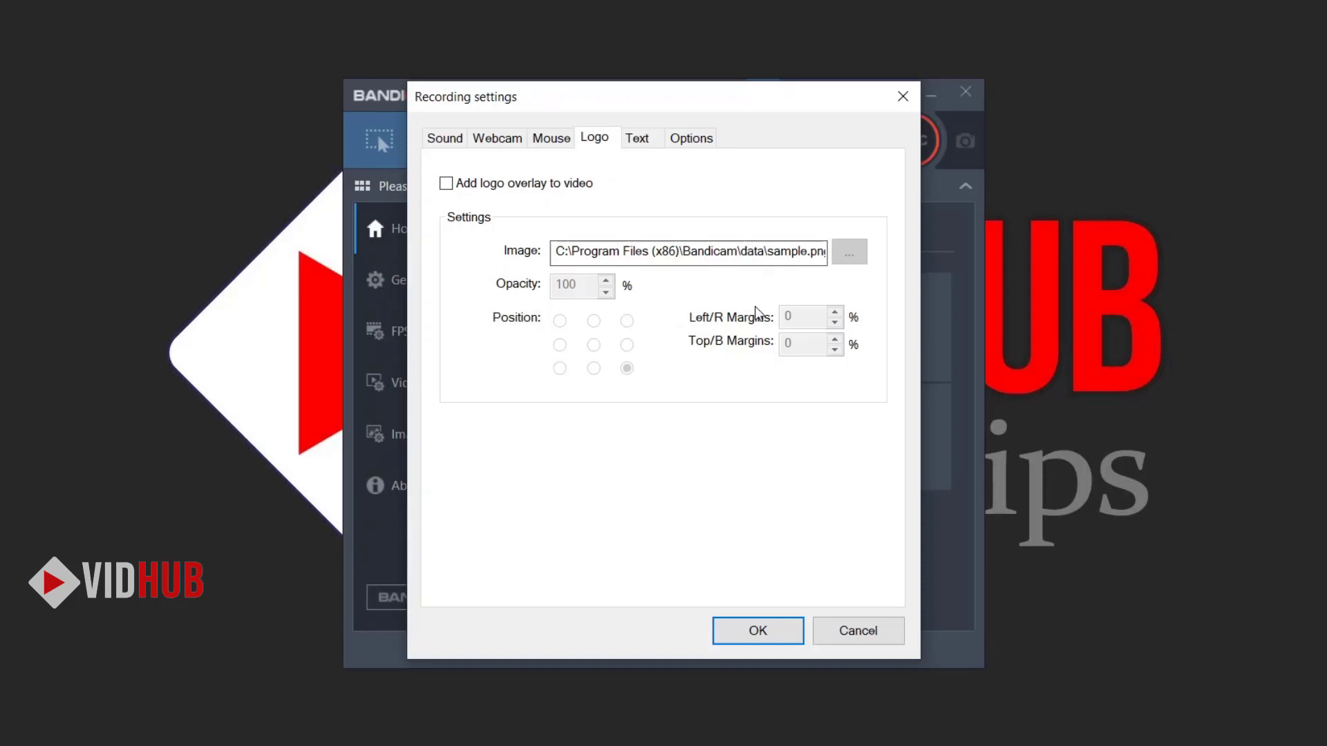
Enable the logo overlay and try the top-left, top-centre and top-right logo positions
left_click(529, 188)
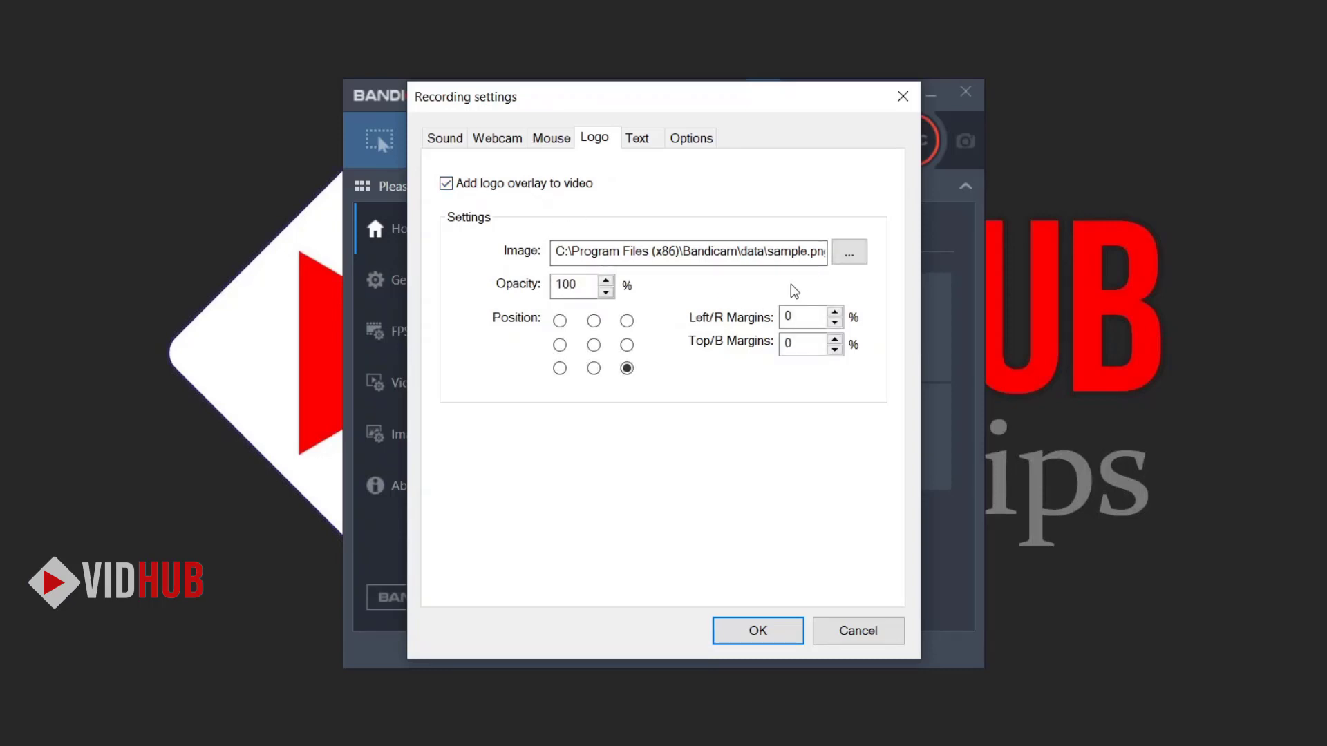
left_click(560, 321)
left_click(593, 321)
left_click(626, 321)
left_click(639, 138)
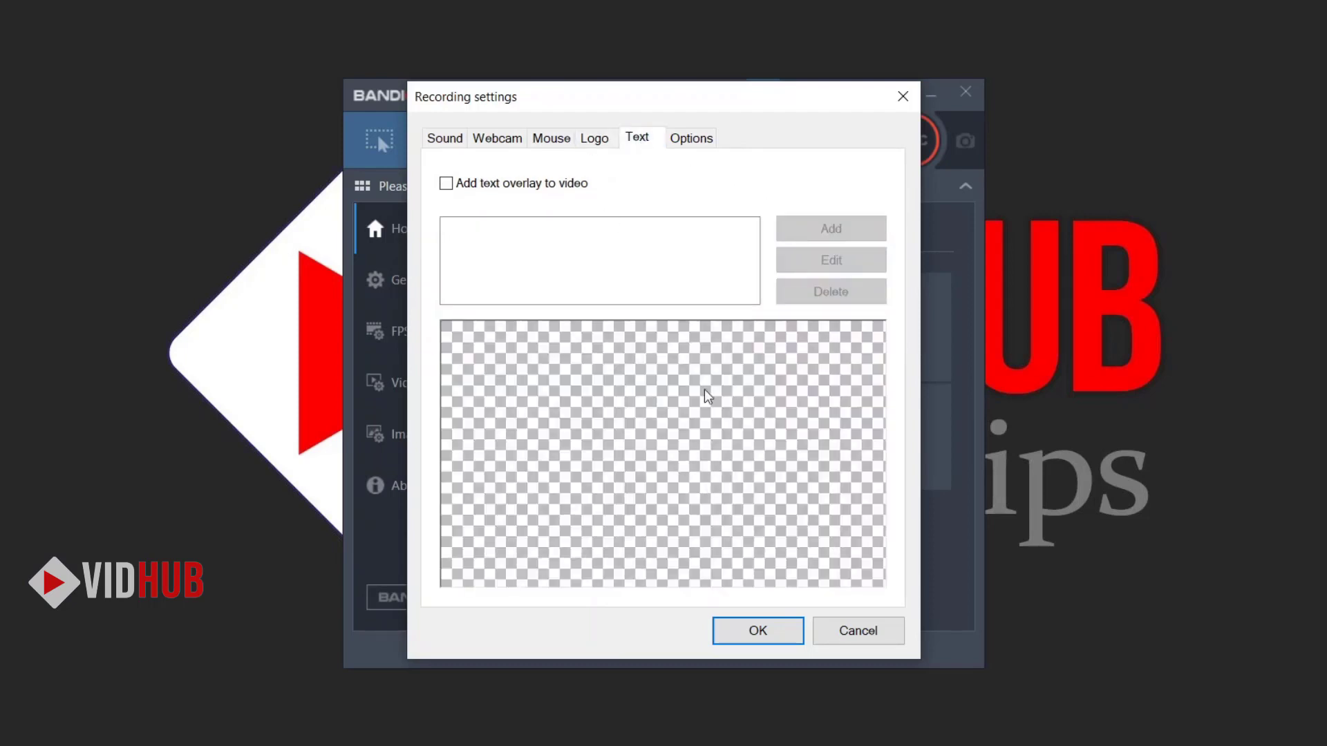
Review recording priority on the Options page, then close Recording settings with OK
left_click(691, 140)
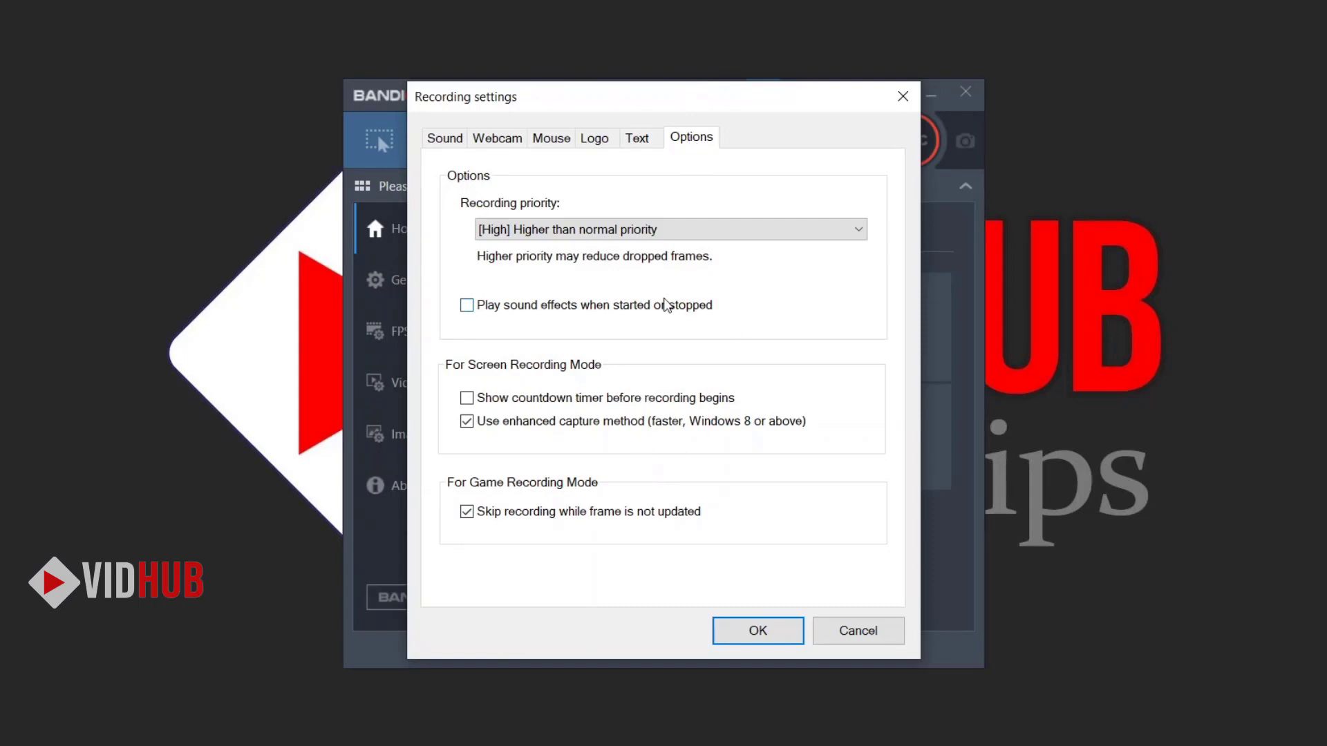
left_click(758, 632)
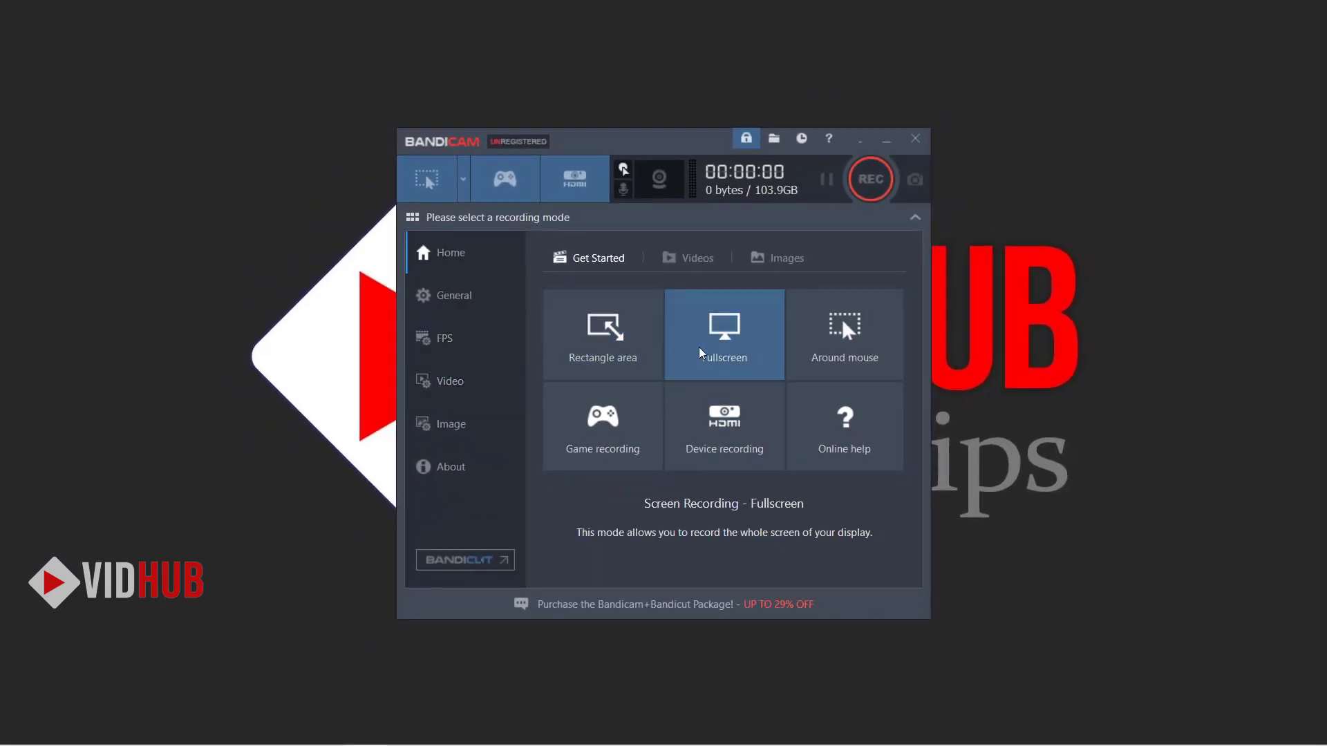
Start and stop a brief fullscreen test recording, then return to the recording-mode grid
left_click(717, 354)
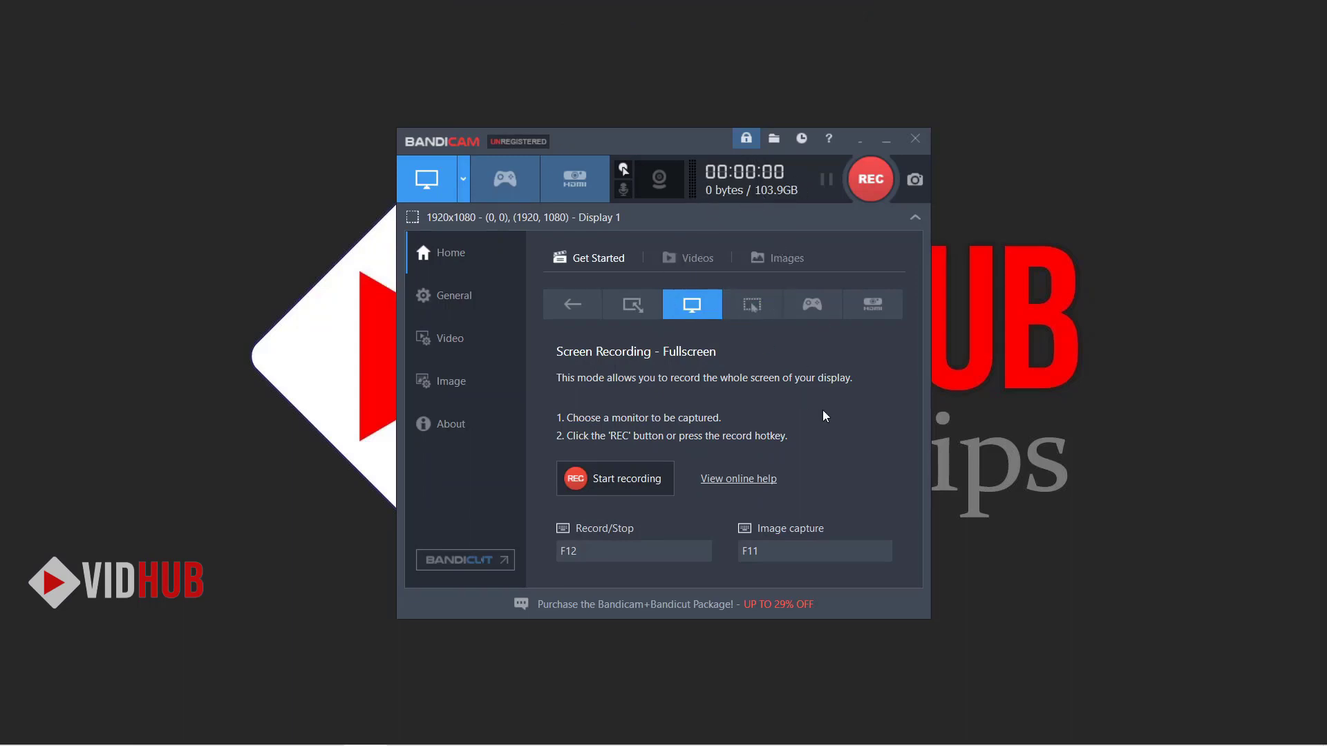
left_click(630, 484)
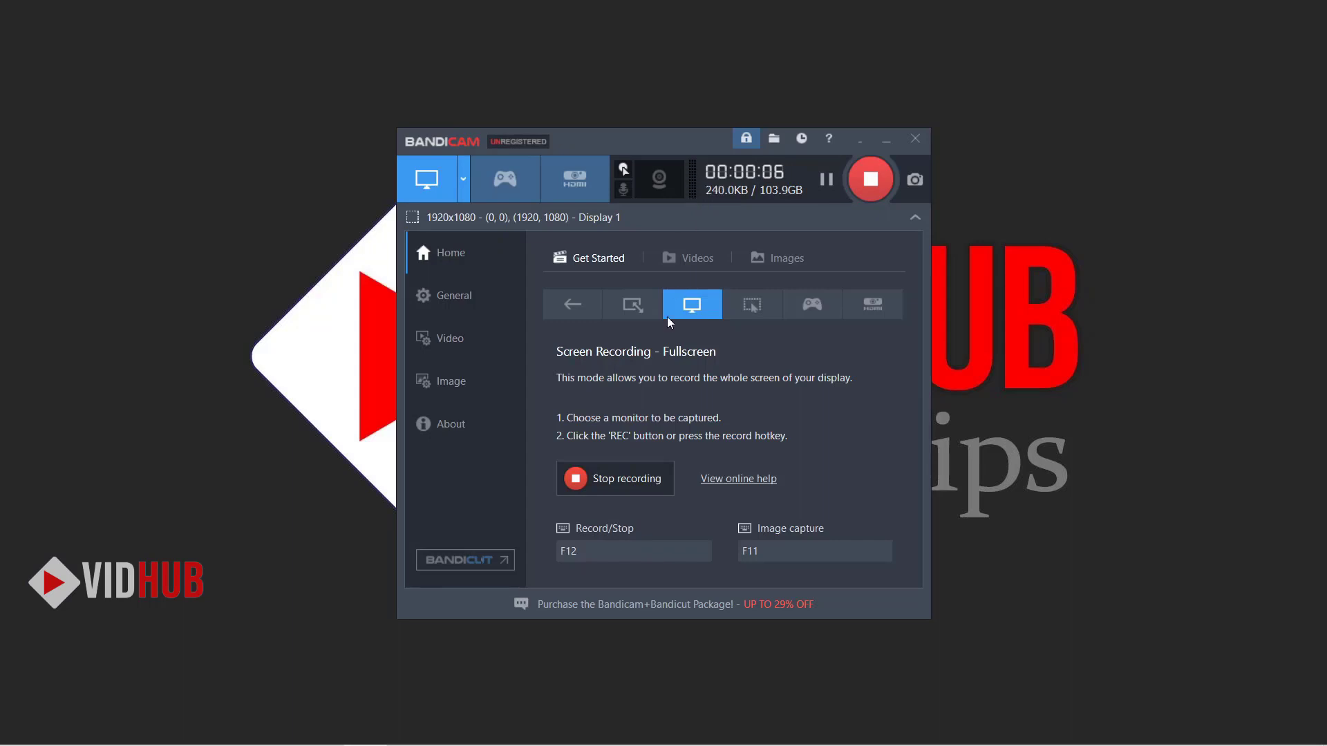
left_click(638, 486)
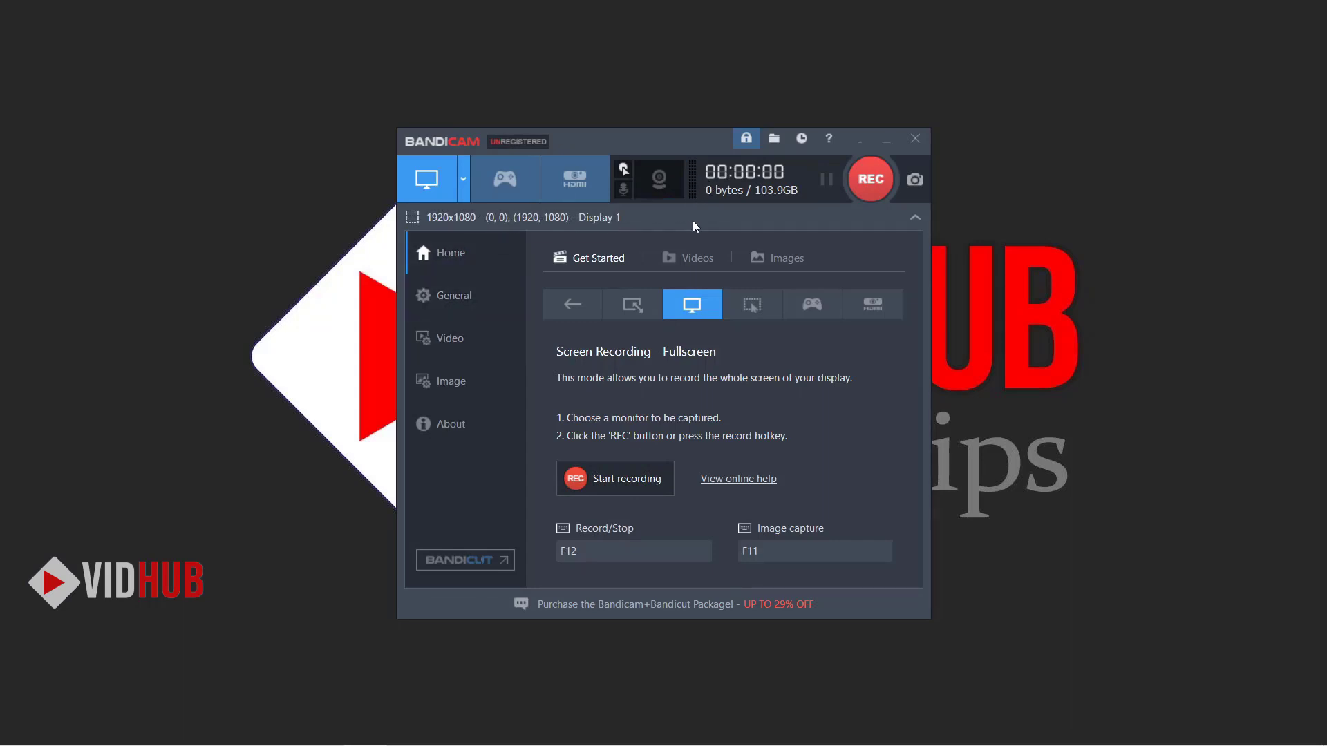
left_click(574, 305)
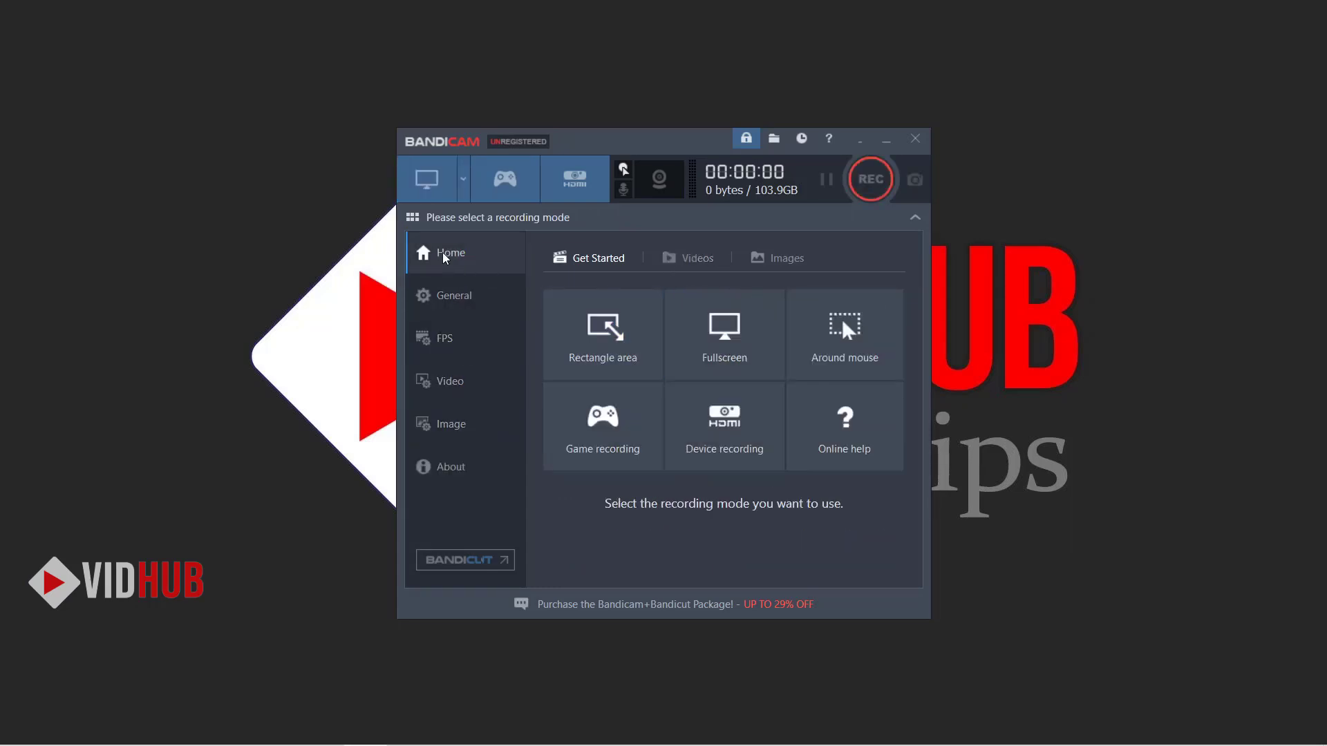
Glance at Windows sound settings, then save the Yeti microphone as the primary sound device
left_click(623, 189)
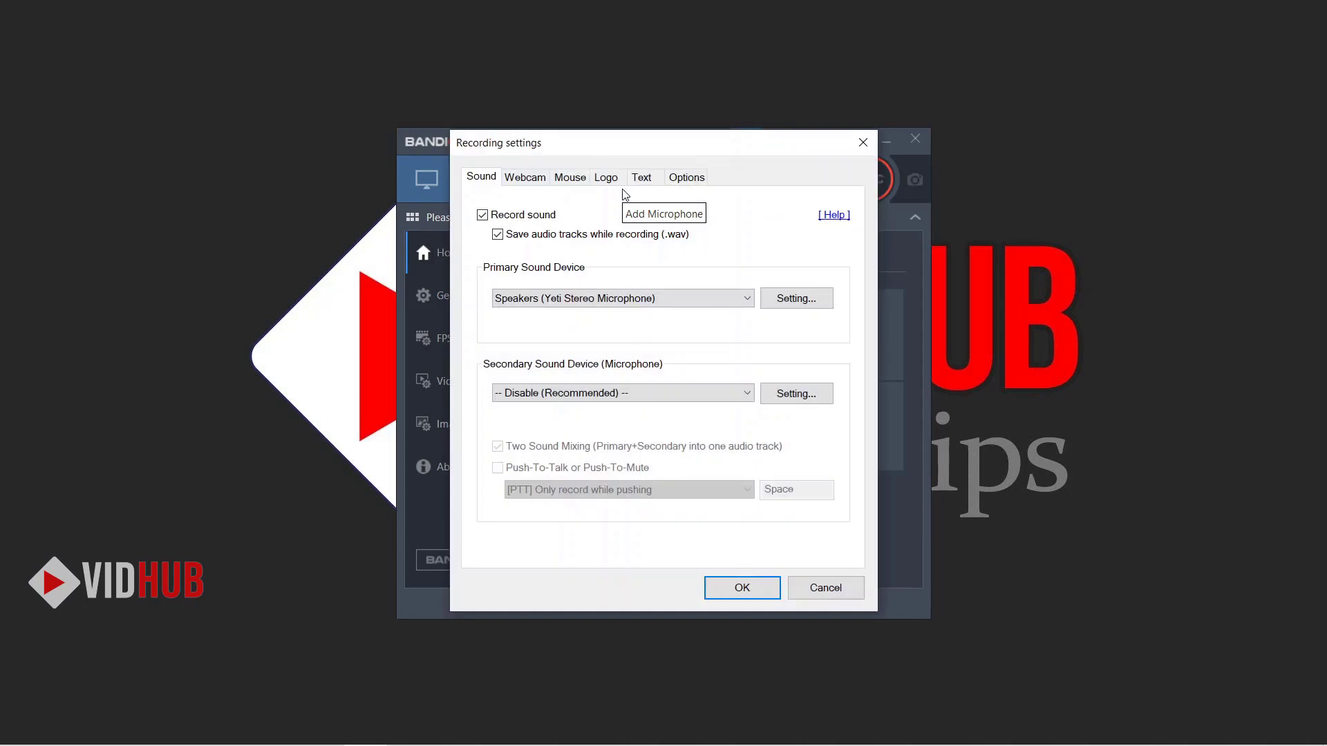
left_click(814, 305)
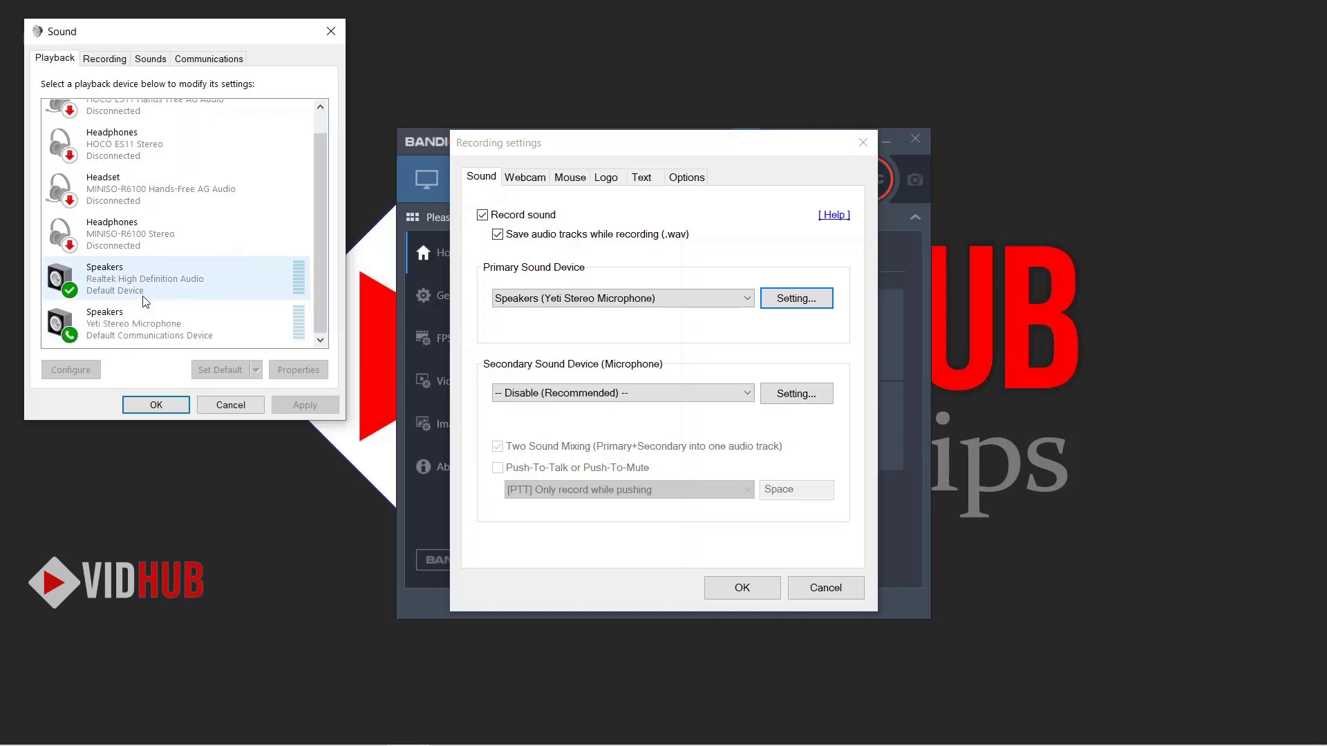
scroll(154, 297, "down", 1)
left_click(156, 406)
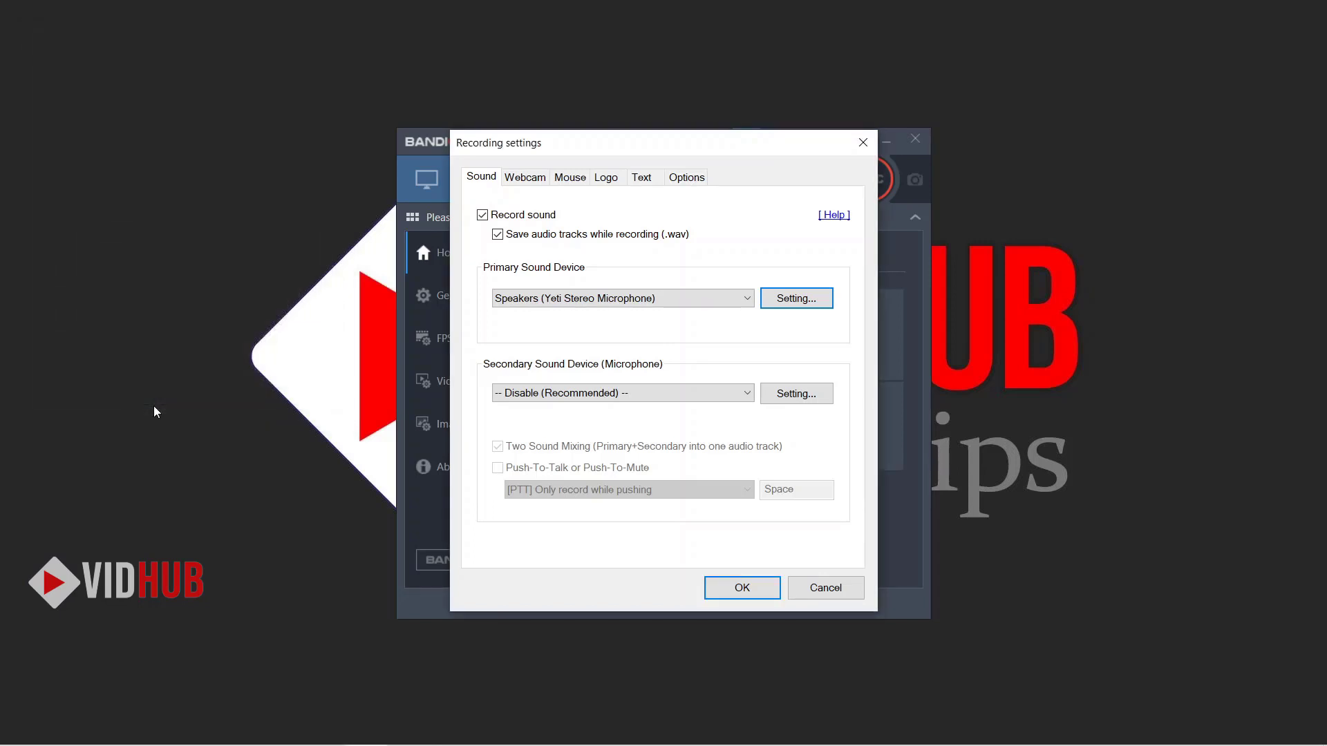
left_click(588, 298)
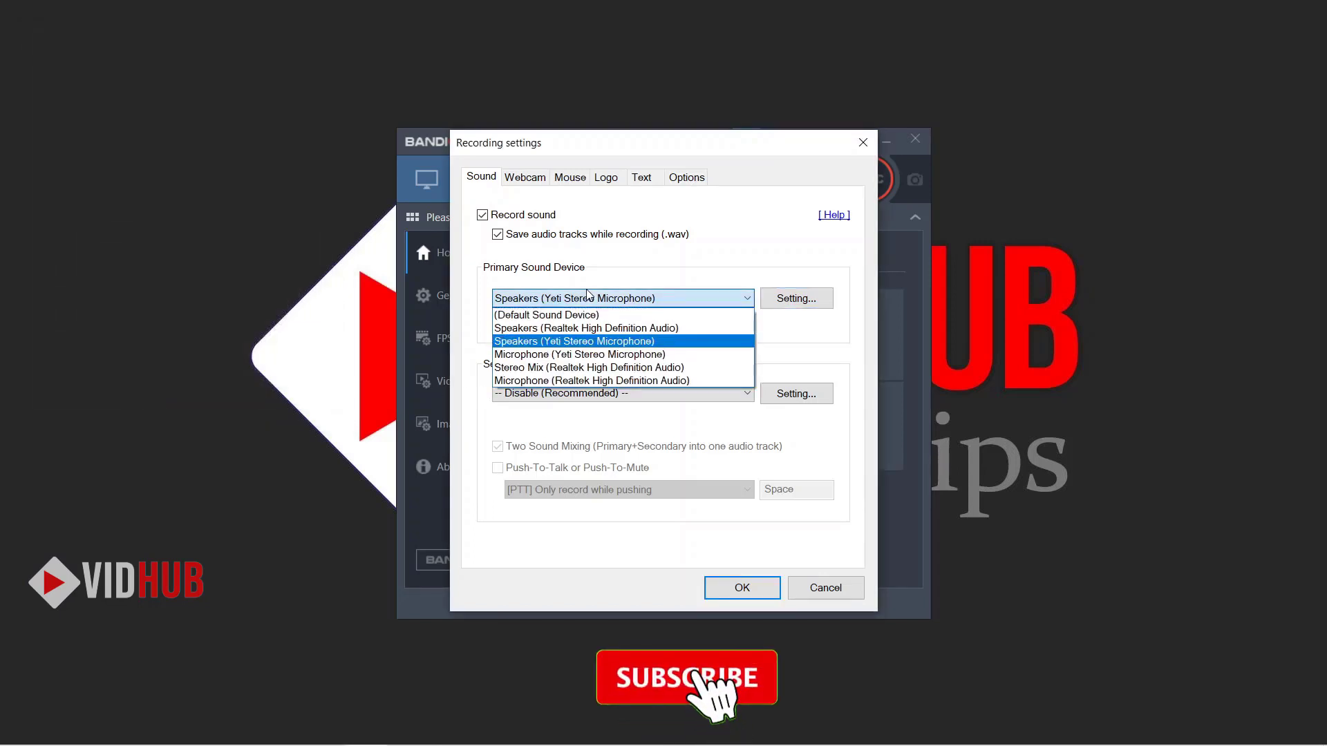
left_click(593, 355)
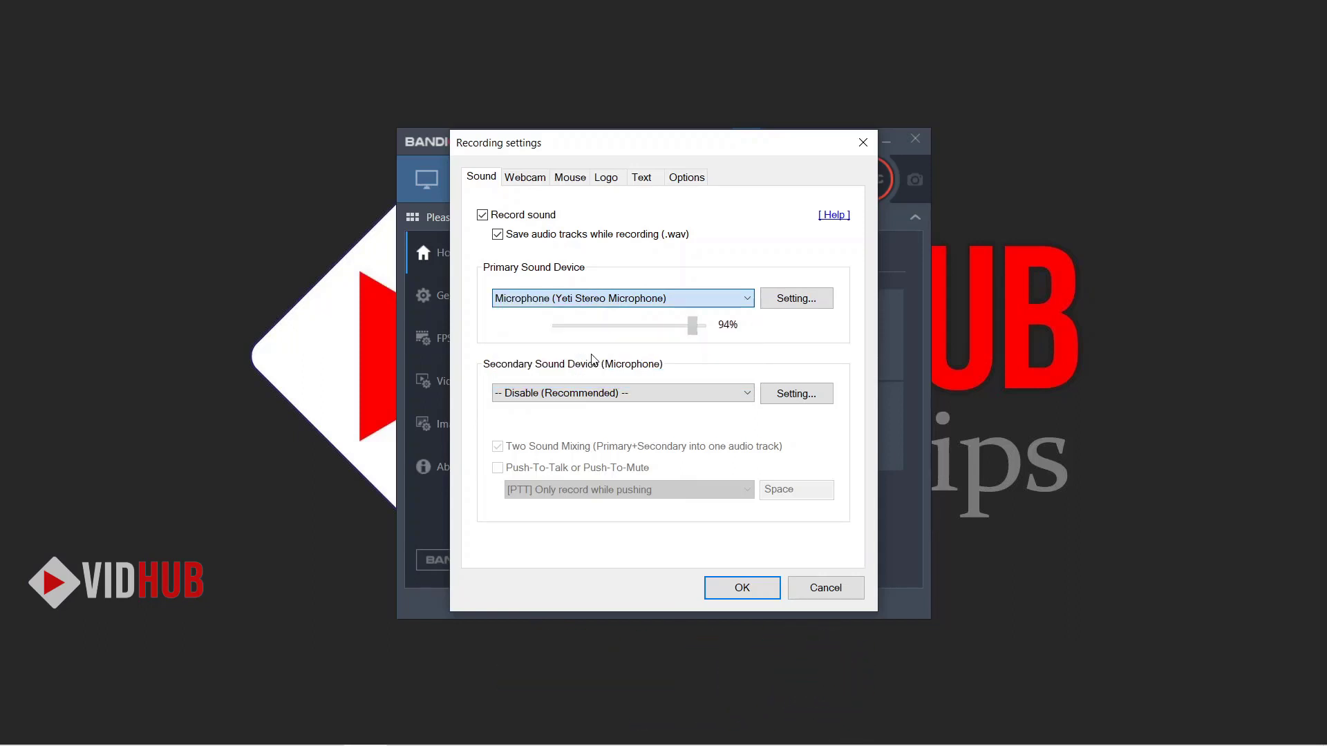
left_click(757, 588)
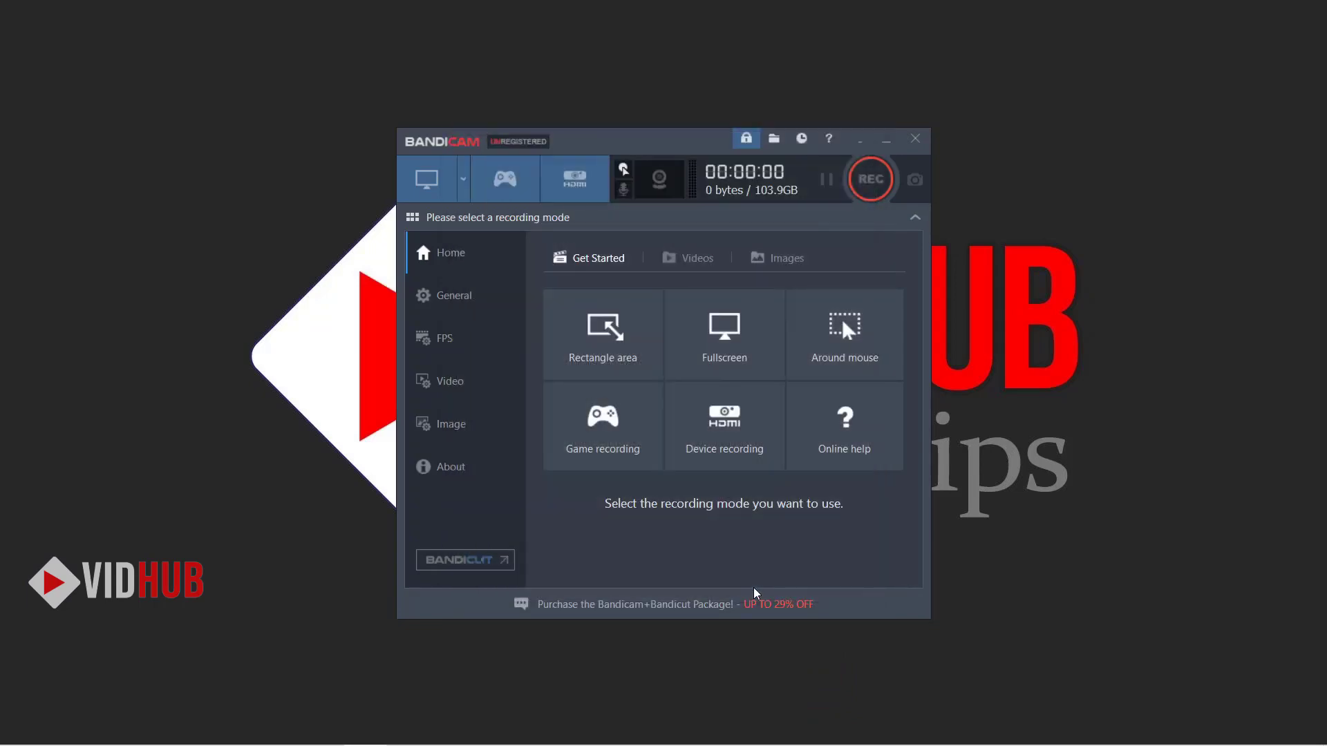
Change the primary sound device to Microphone (Realtek High Definition Audio) and save
left_click(622, 191)
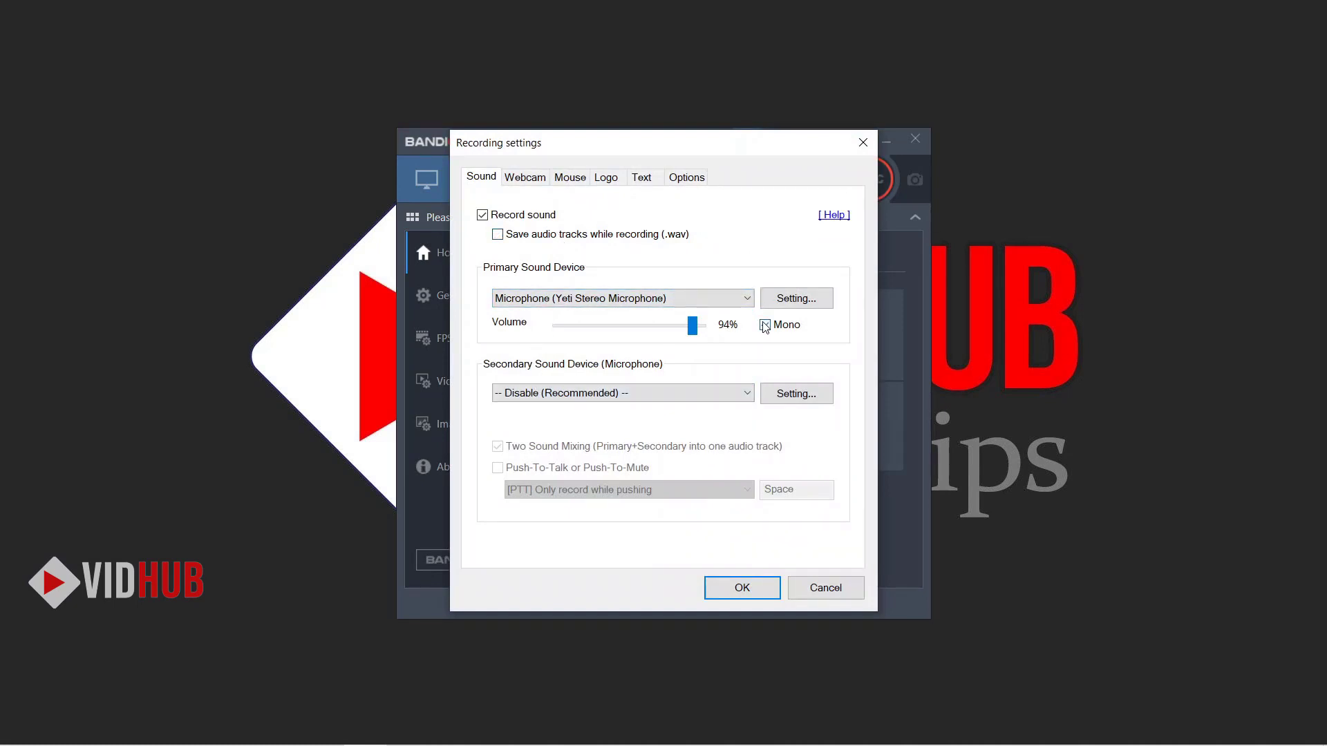
left_click(679, 297)
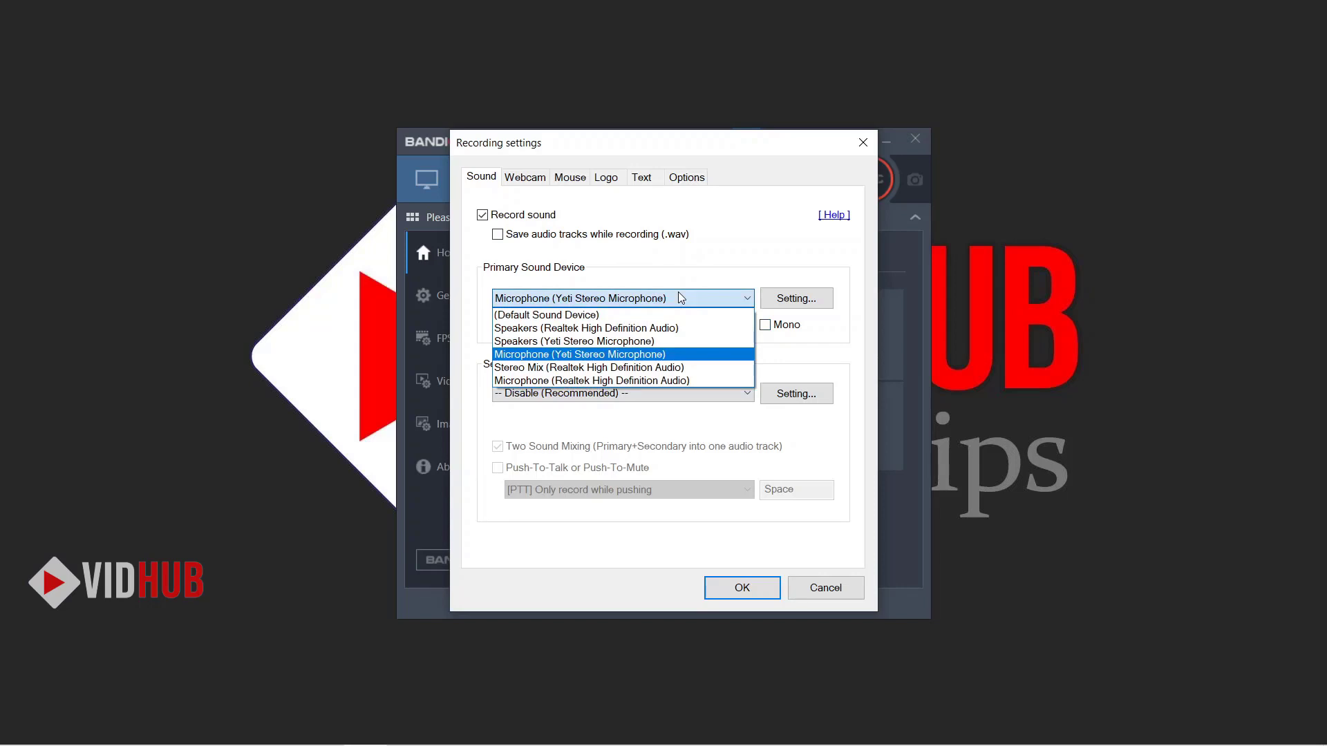
left_click(659, 384)
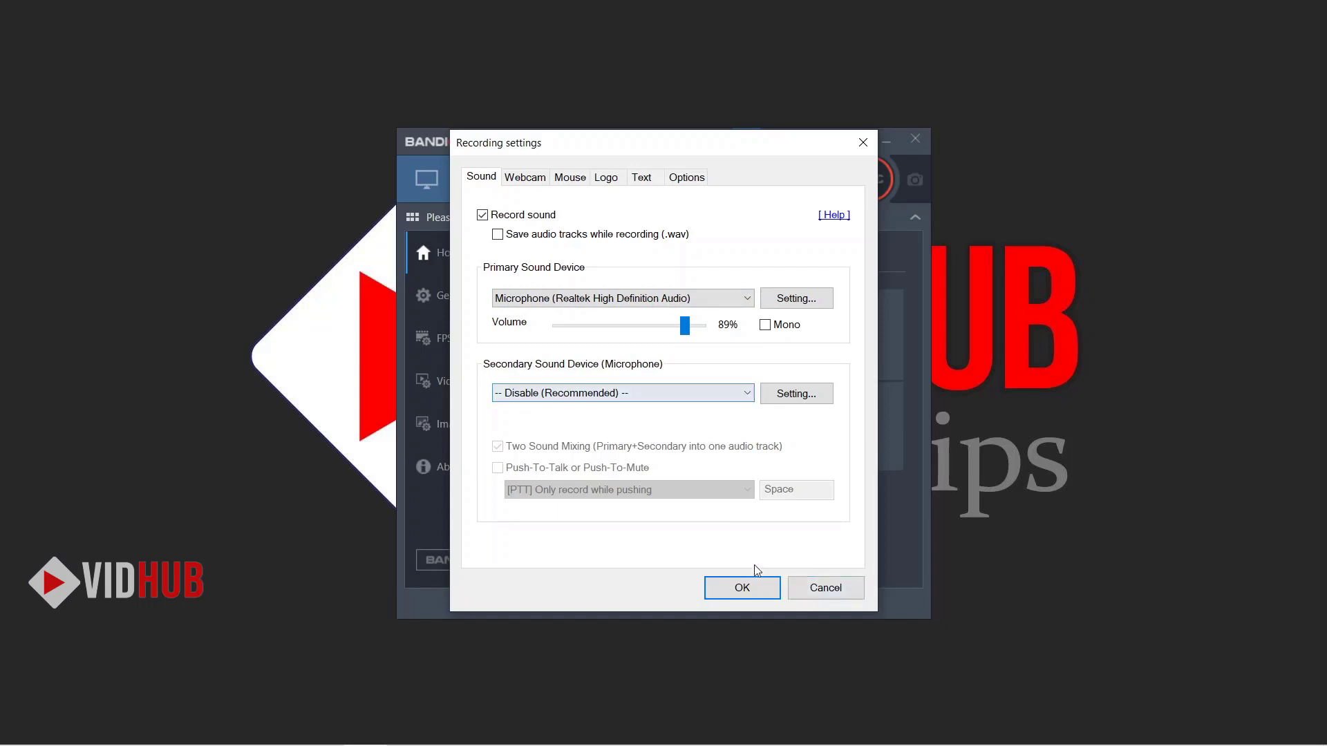
left_click(749, 590)
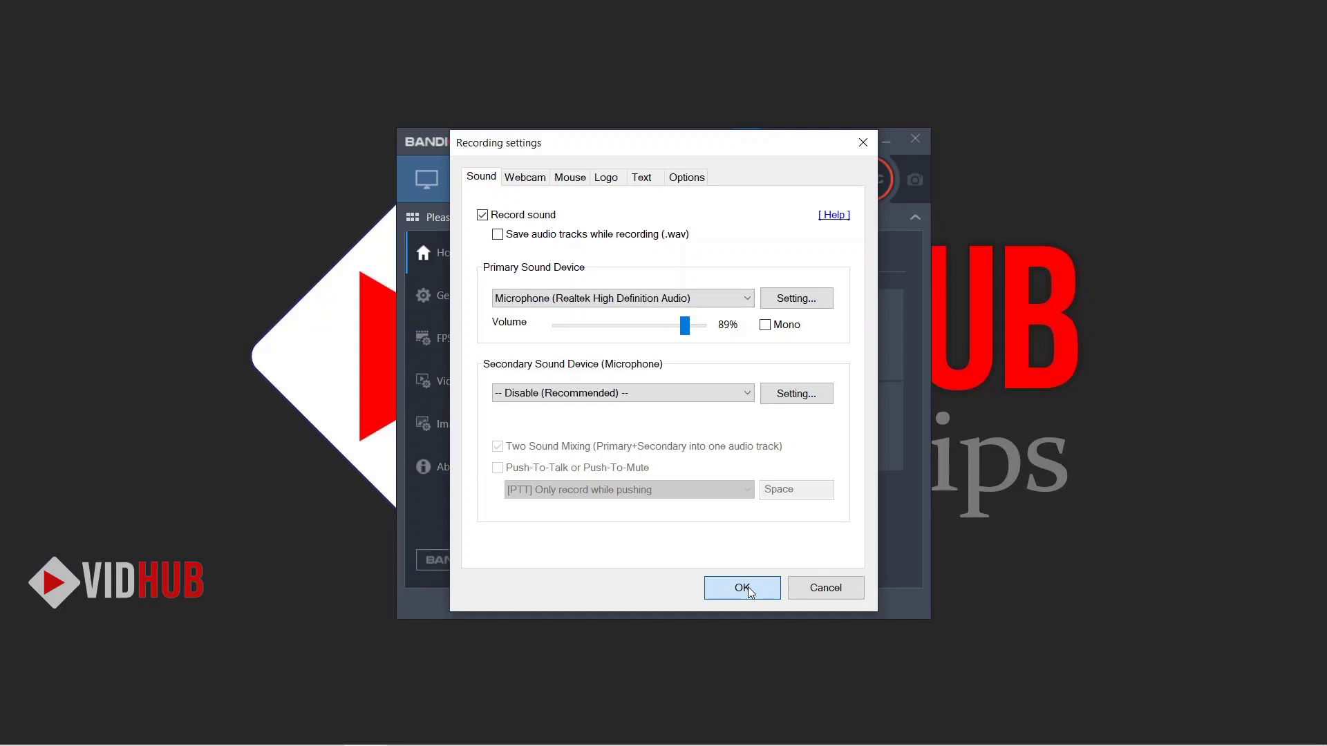
left_click(742, 588)
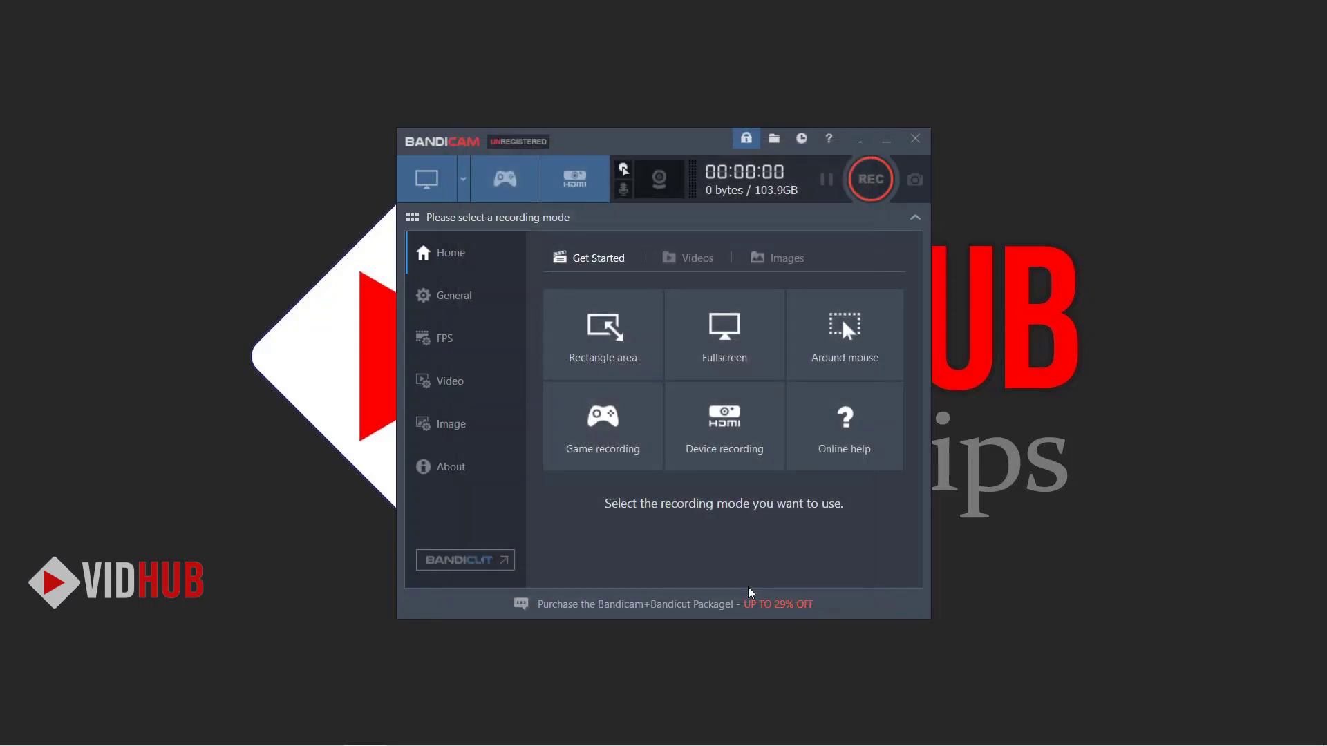
Set Realtek speakers as primary and the Yeti Stereo Microphone as secondary sound device
left_click(623, 190)
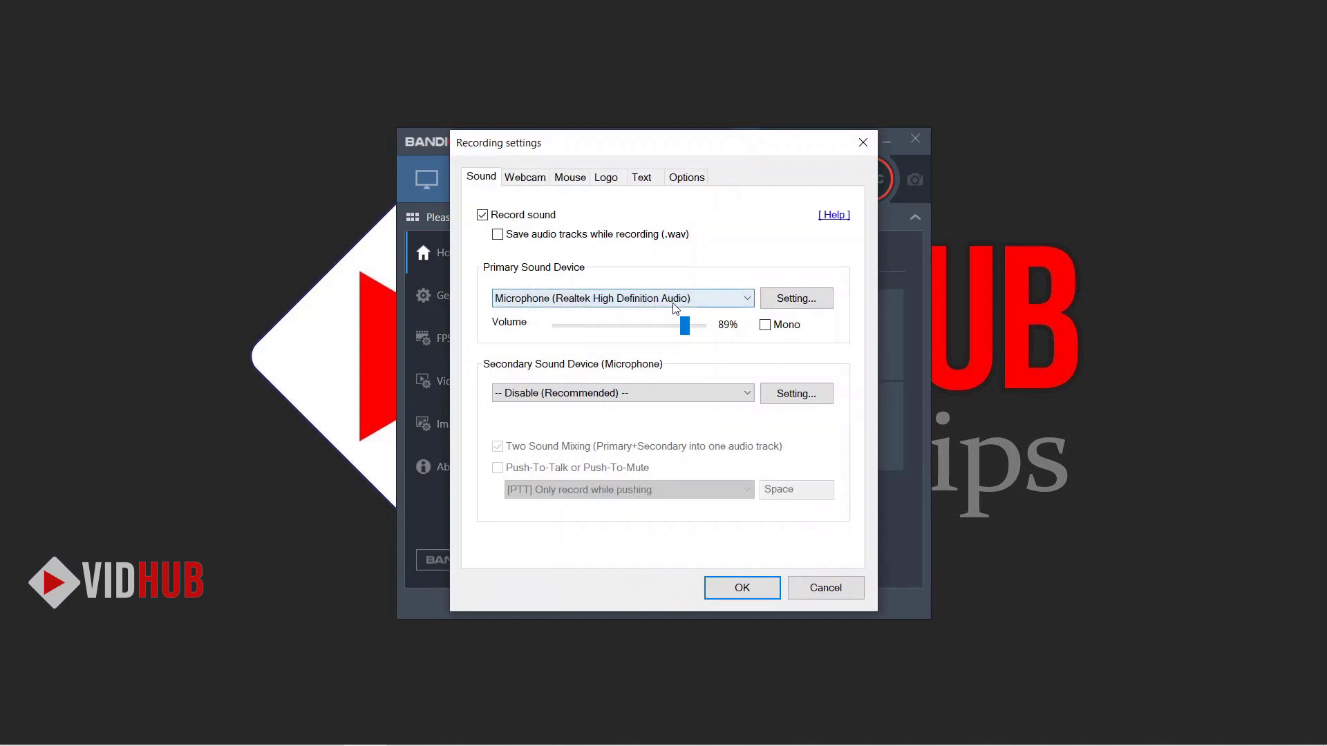
left_click(579, 301)
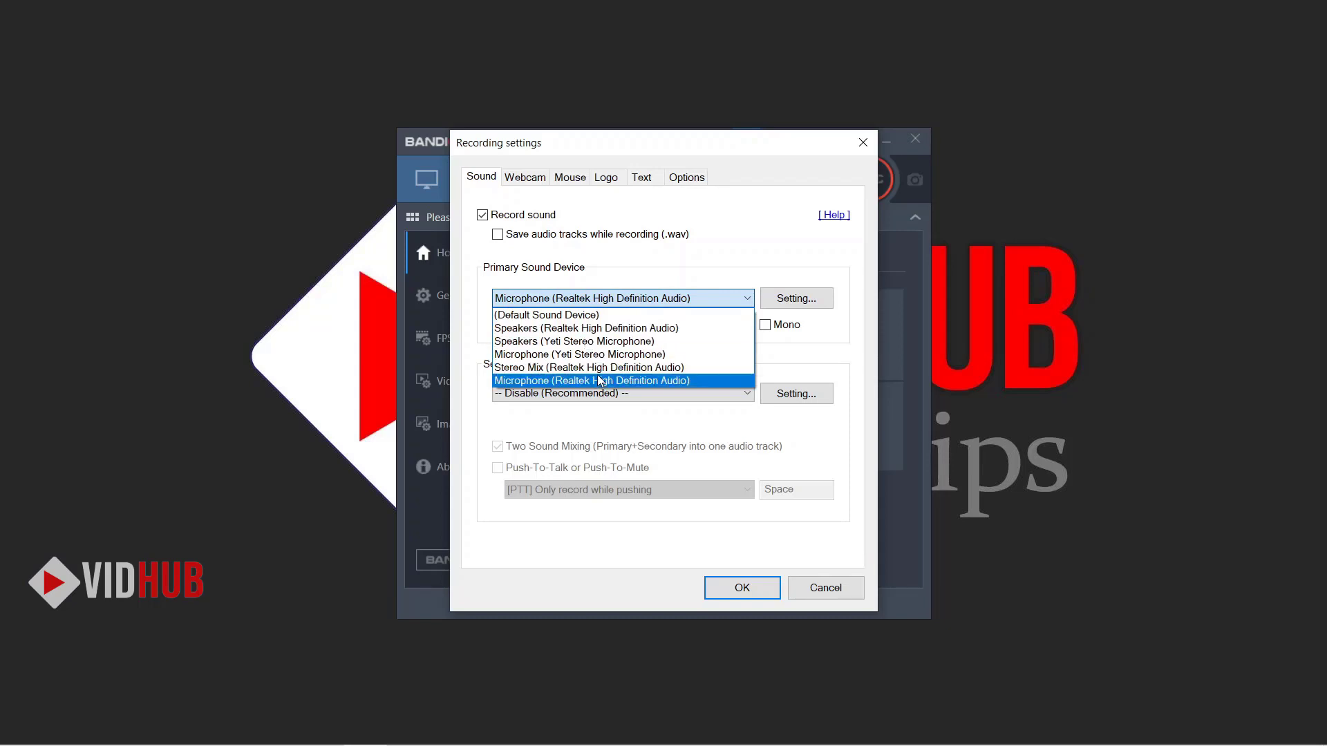
left_click(592, 329)
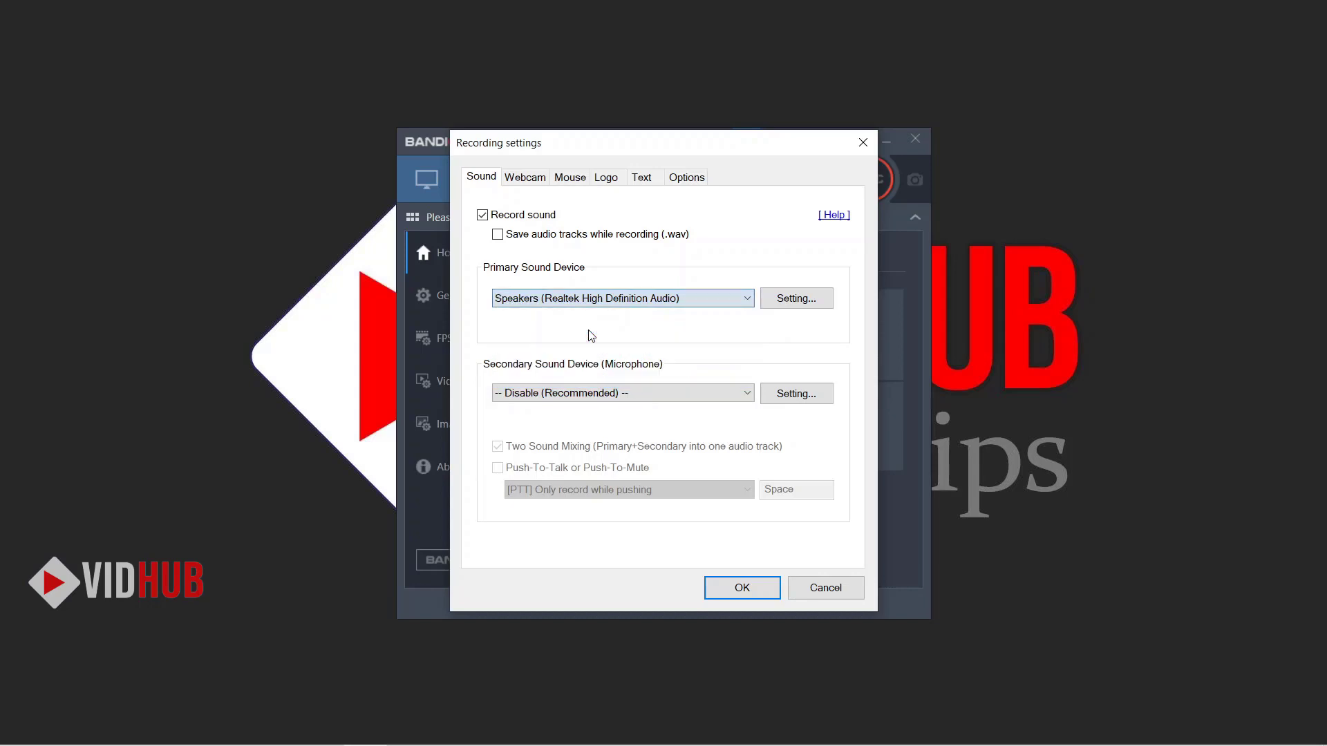
left_click(649, 398)
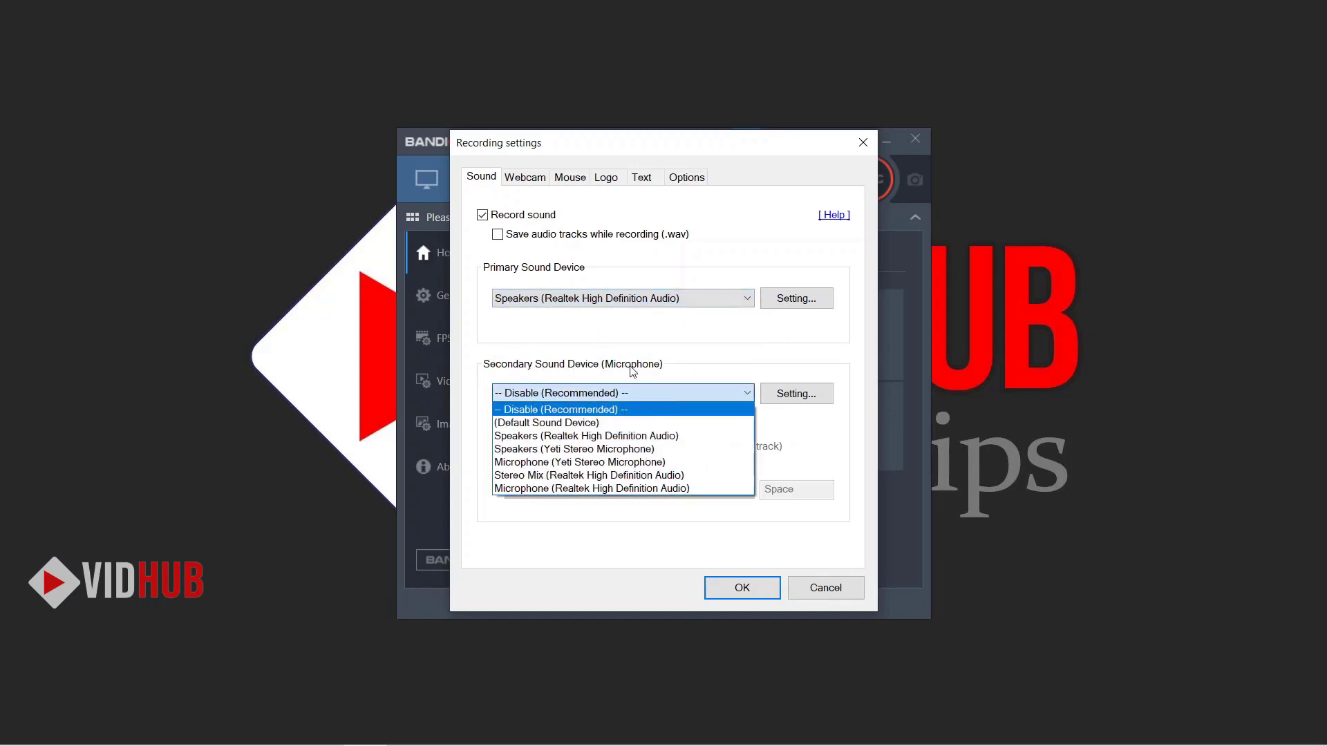
left_click(615, 461)
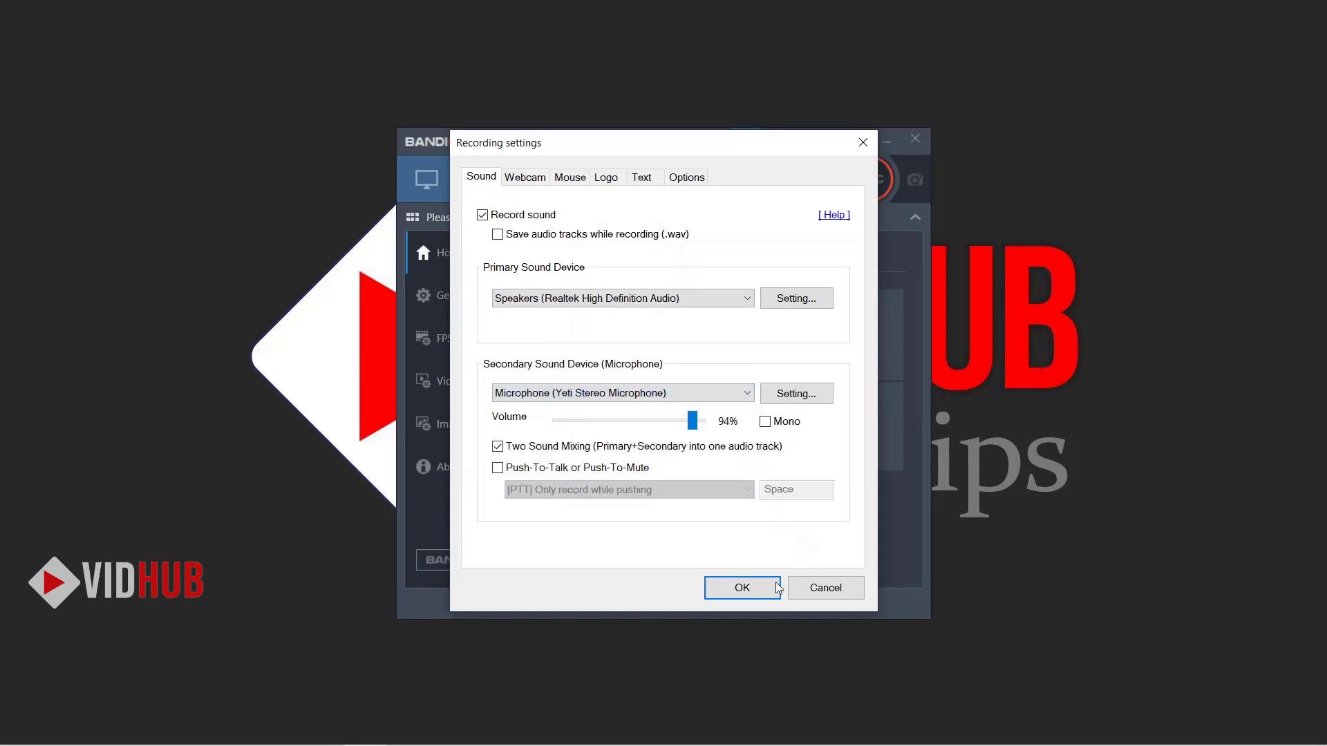
left_click(742, 588)
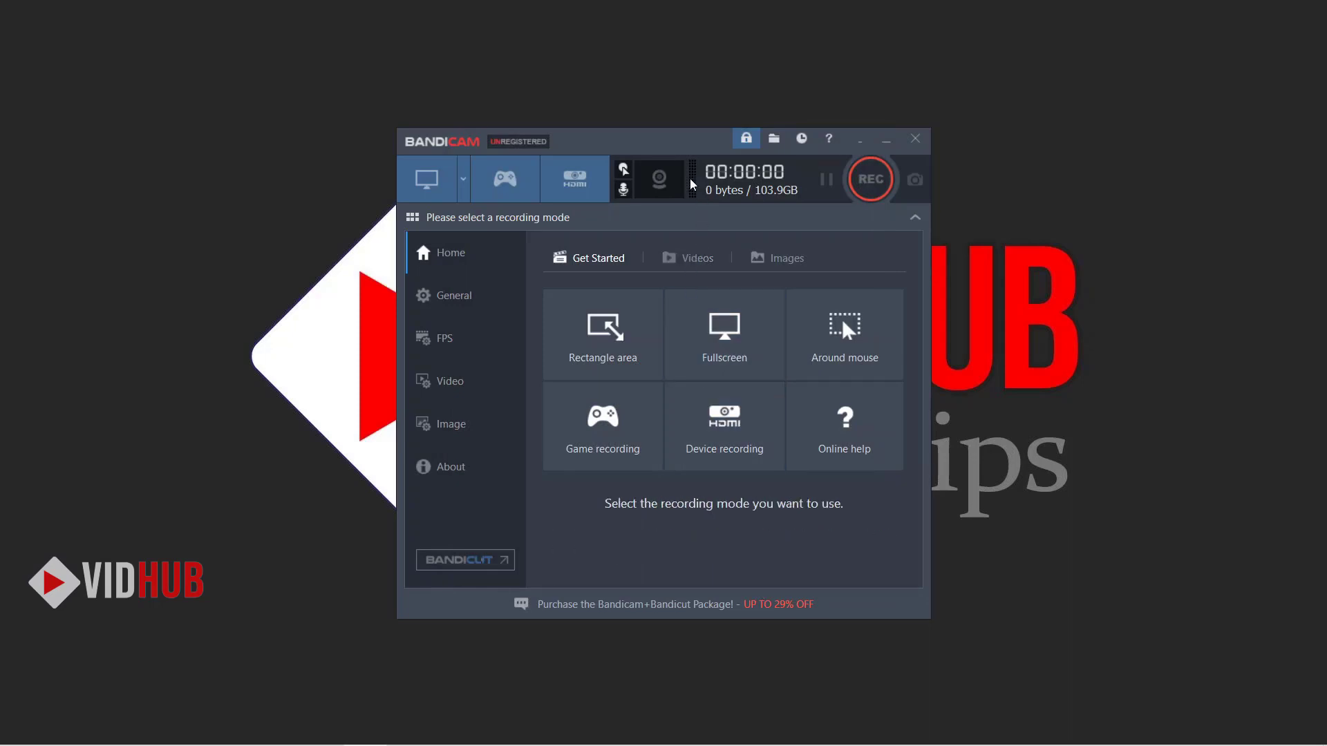
Dismiss the no-mode prompt, choose Fullscreen, and start recording the whole screen
left_click(878, 183)
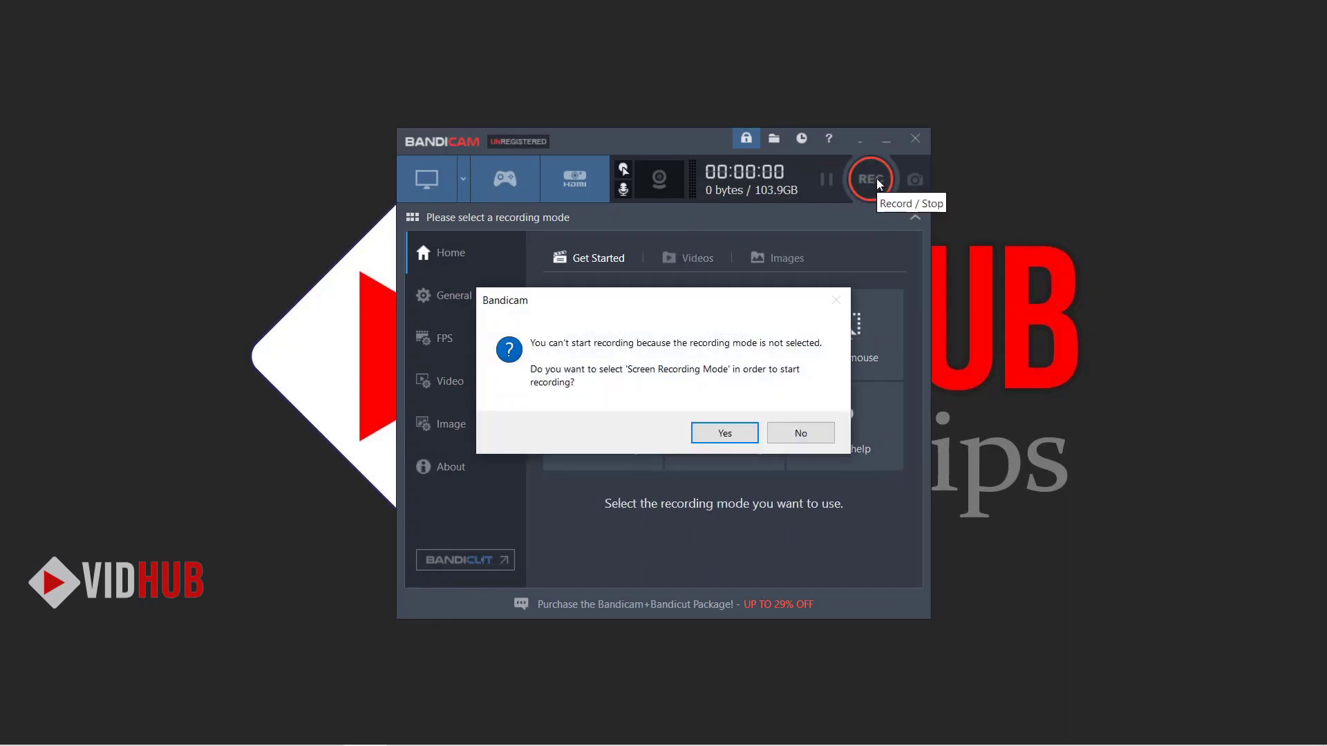
left_click(793, 436)
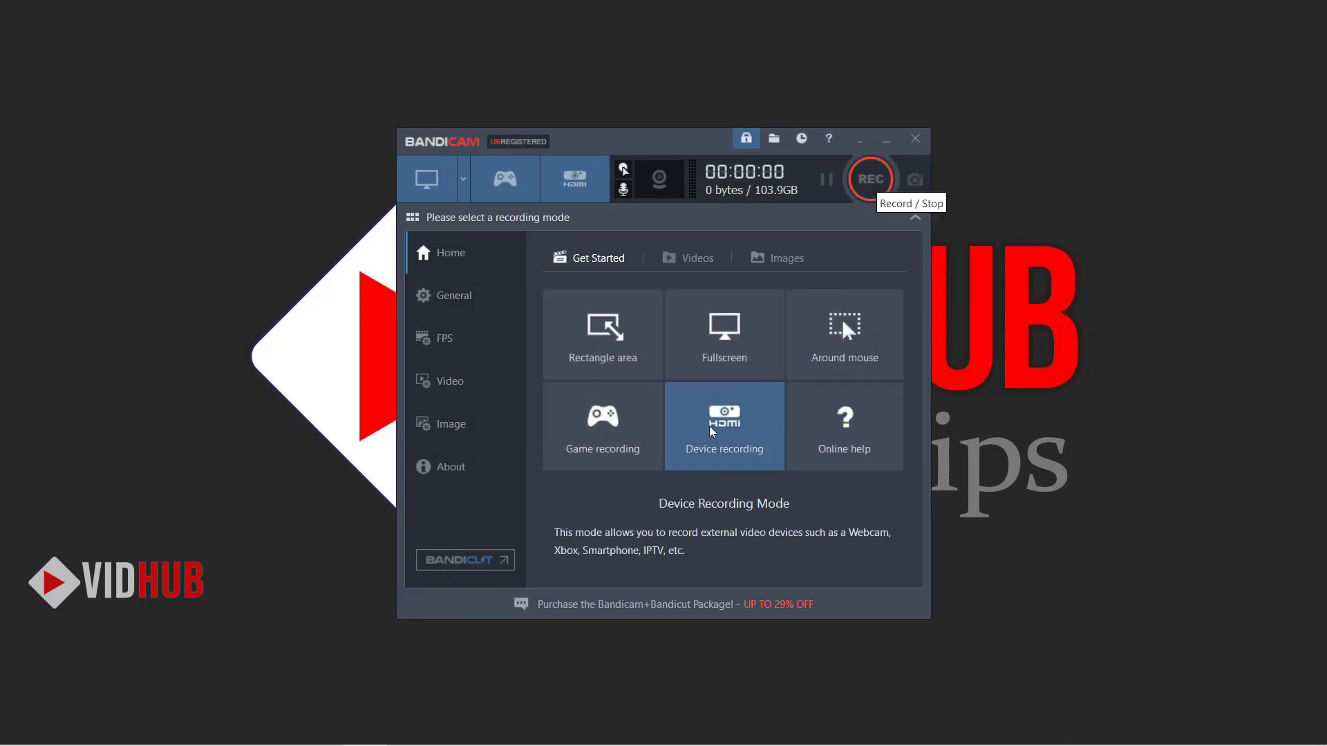
left_click(702, 320)
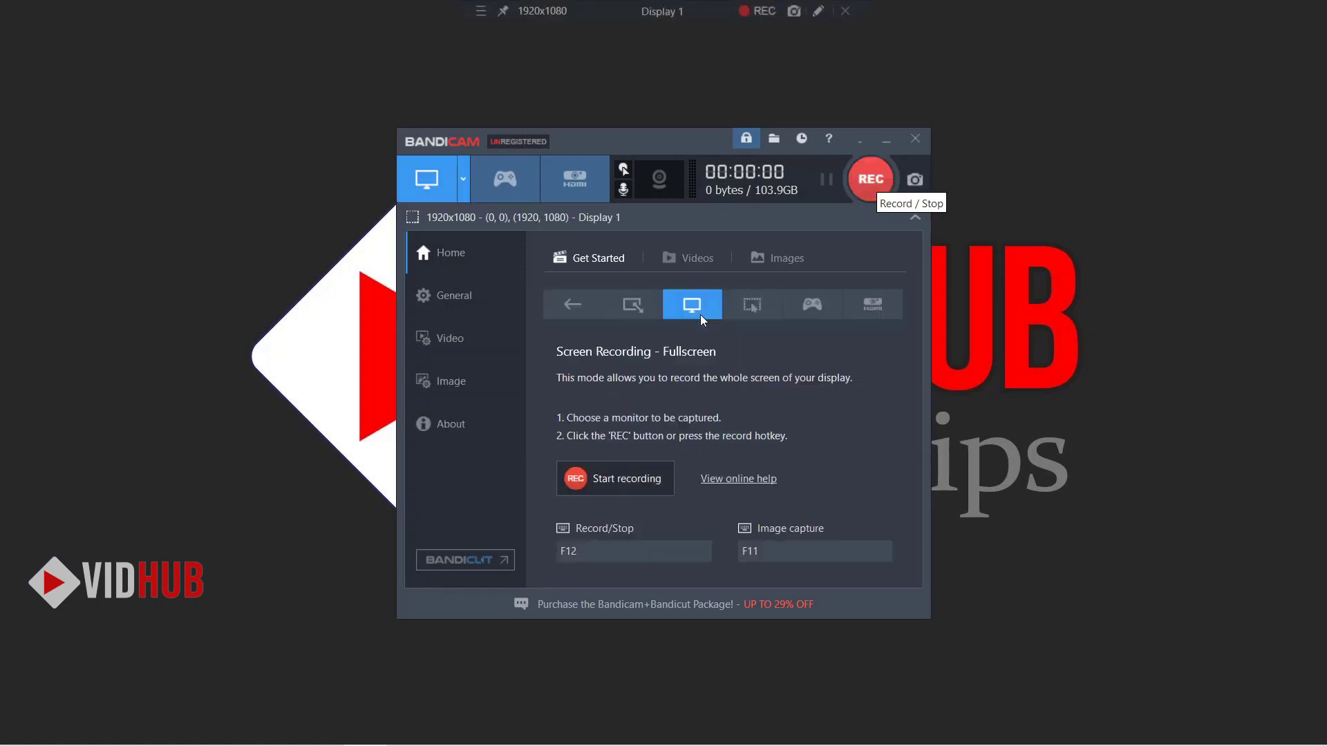
left_click(880, 192)
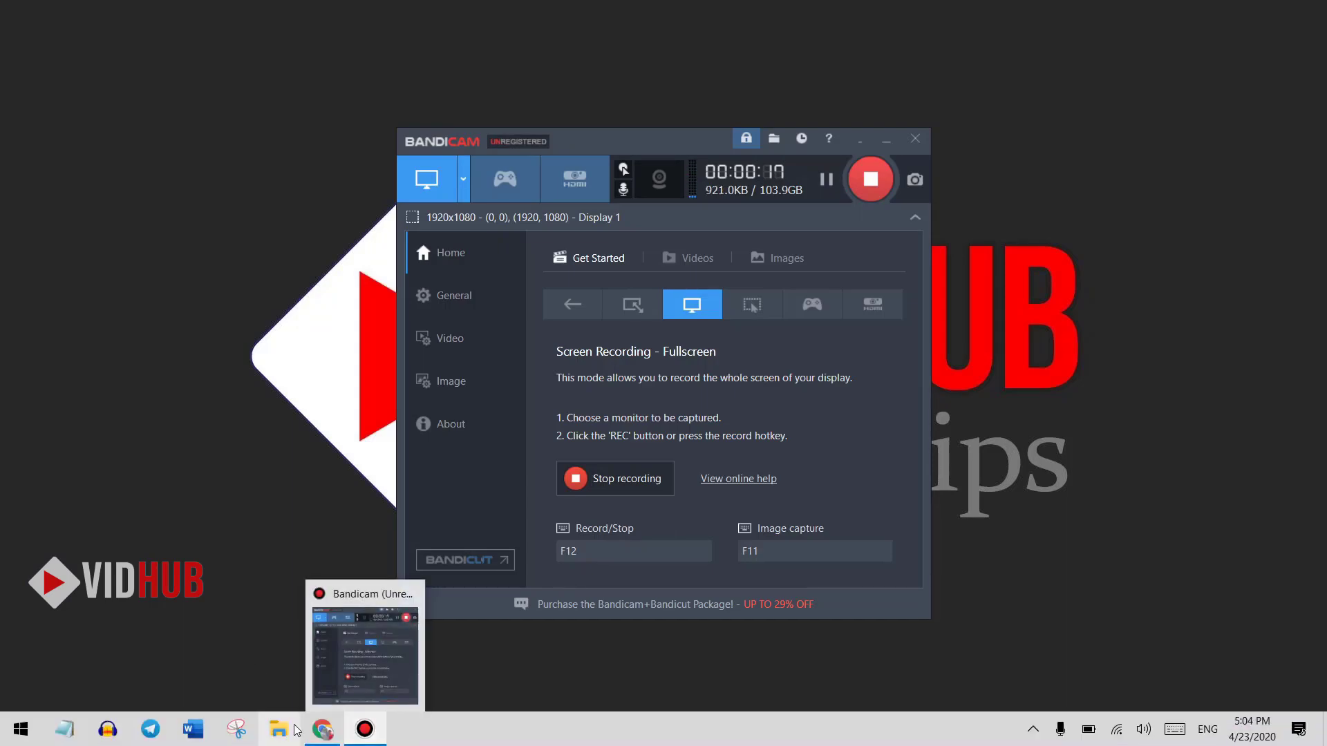
Close Chrome's installation-completed tab, then close the whole browser window showing the Bandicam site
left_click(317, 731)
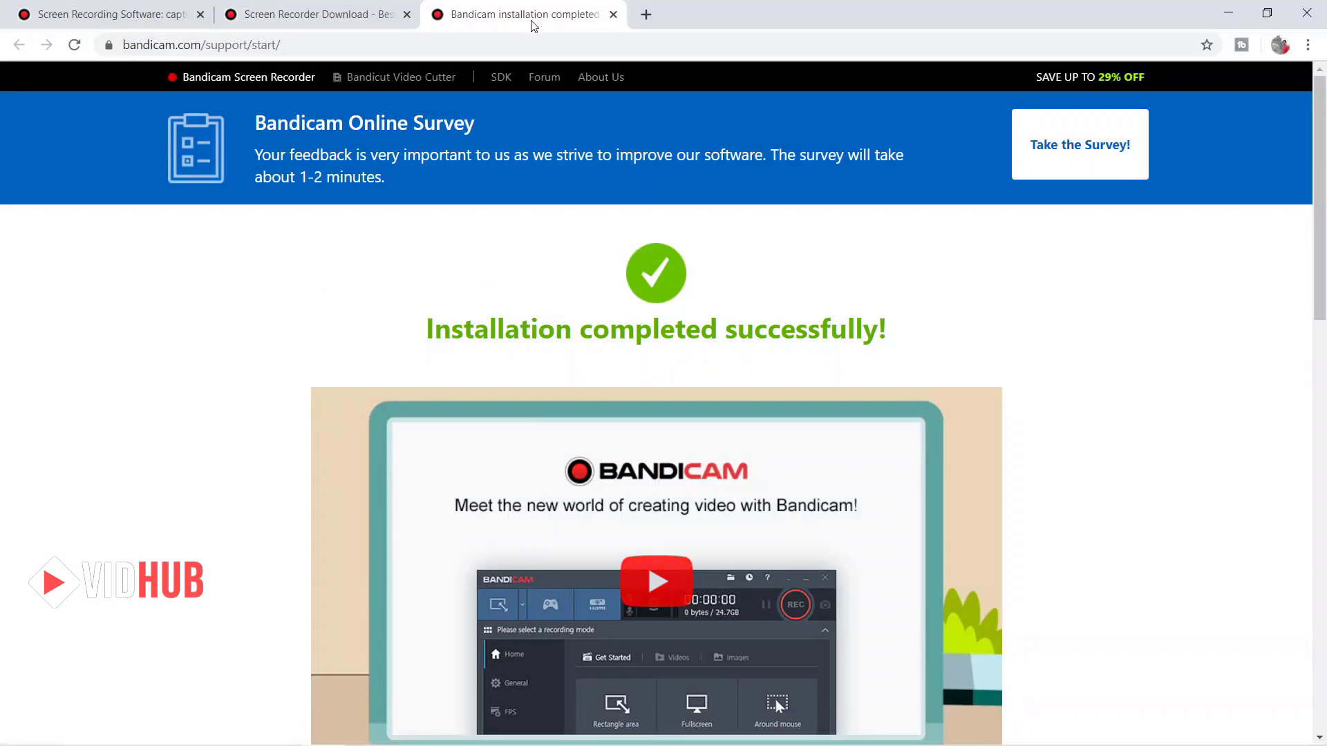
left_click(613, 15)
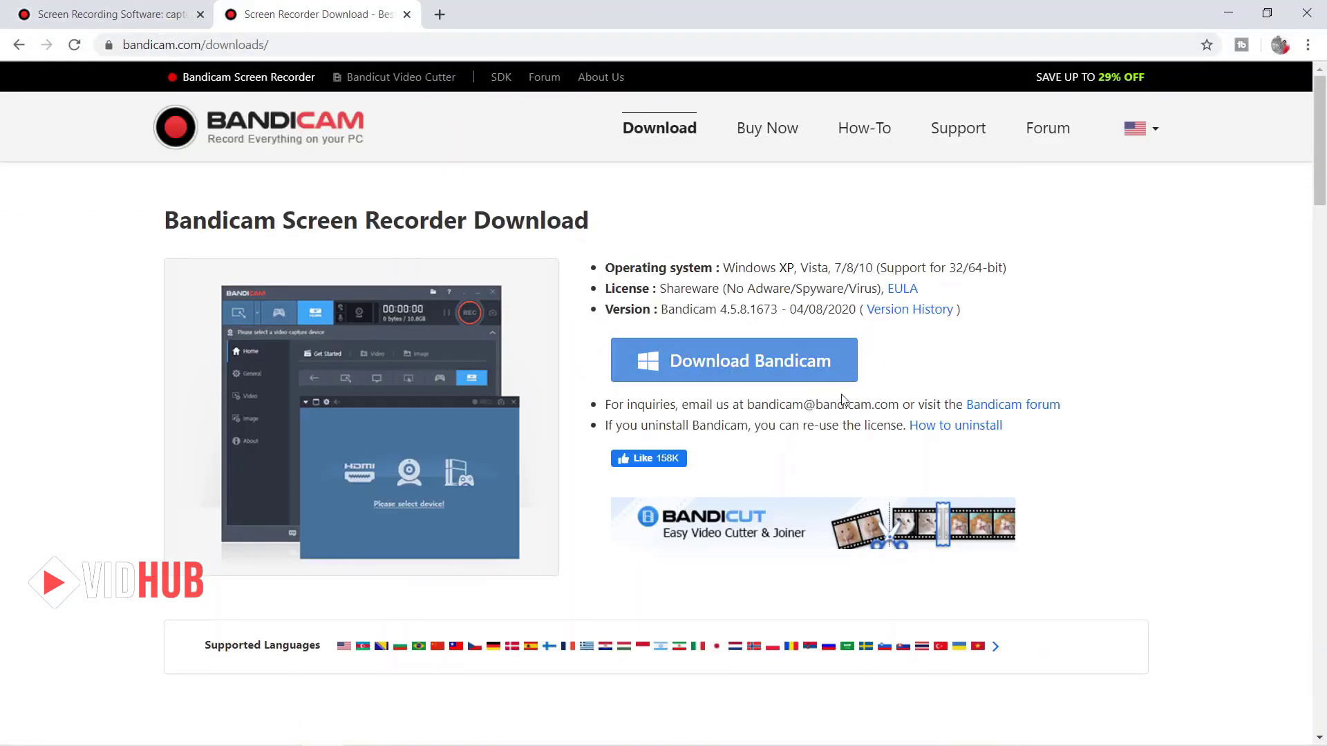
scroll(823, 489, "down", 2)
scroll(823, 490, "down", 20)
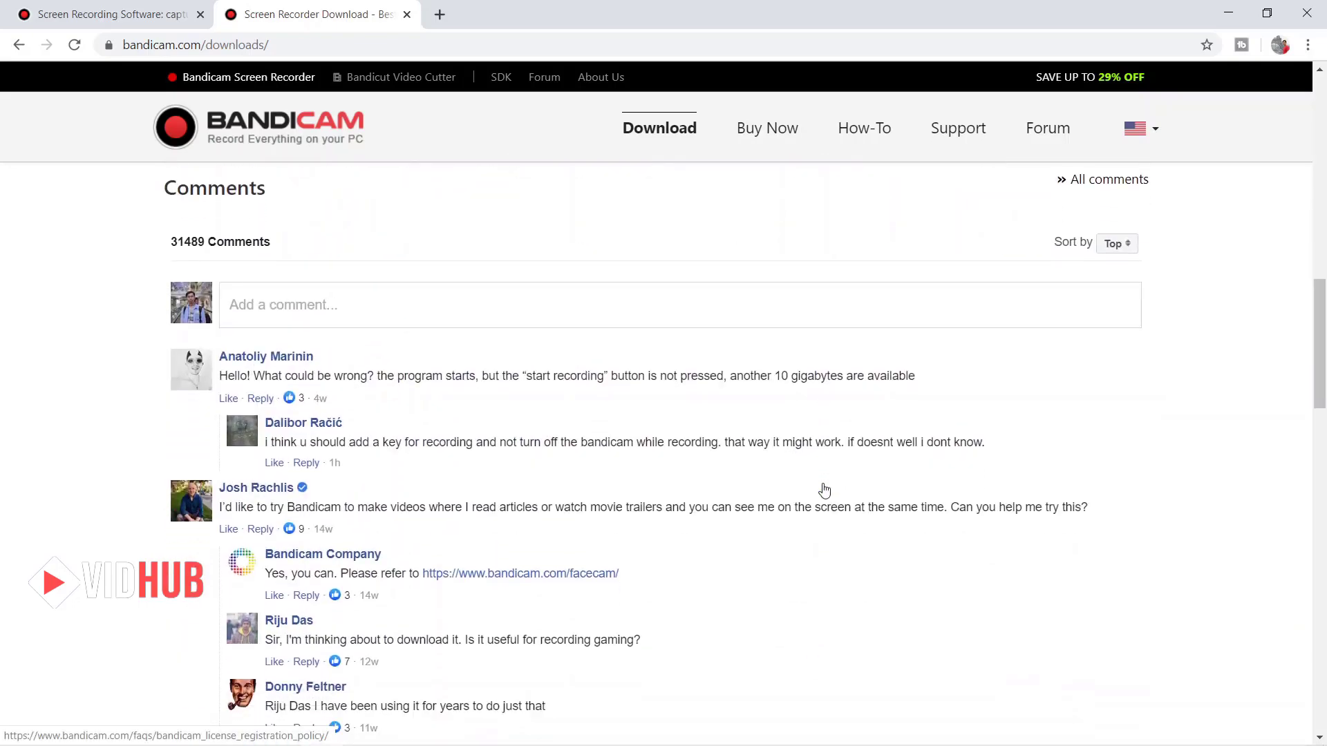
scroll(825, 489, "up", 20)
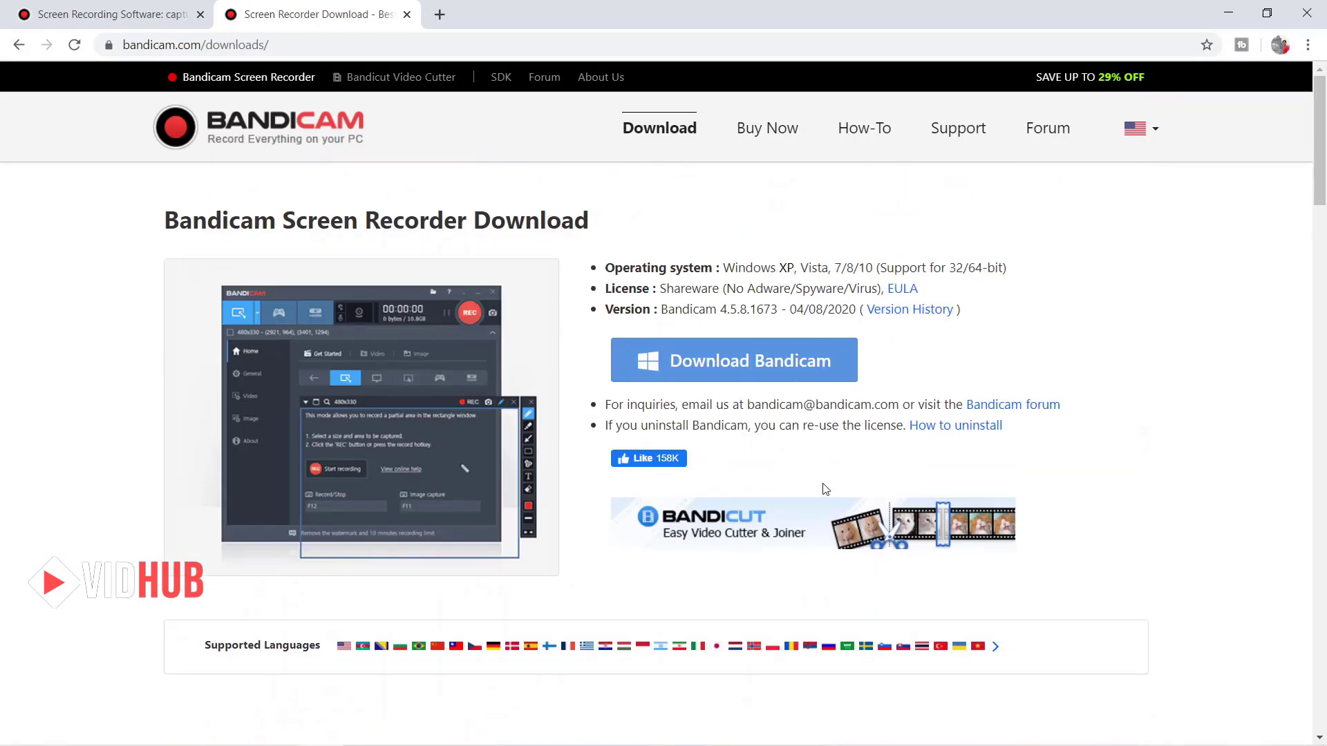
left_click(131, 11)
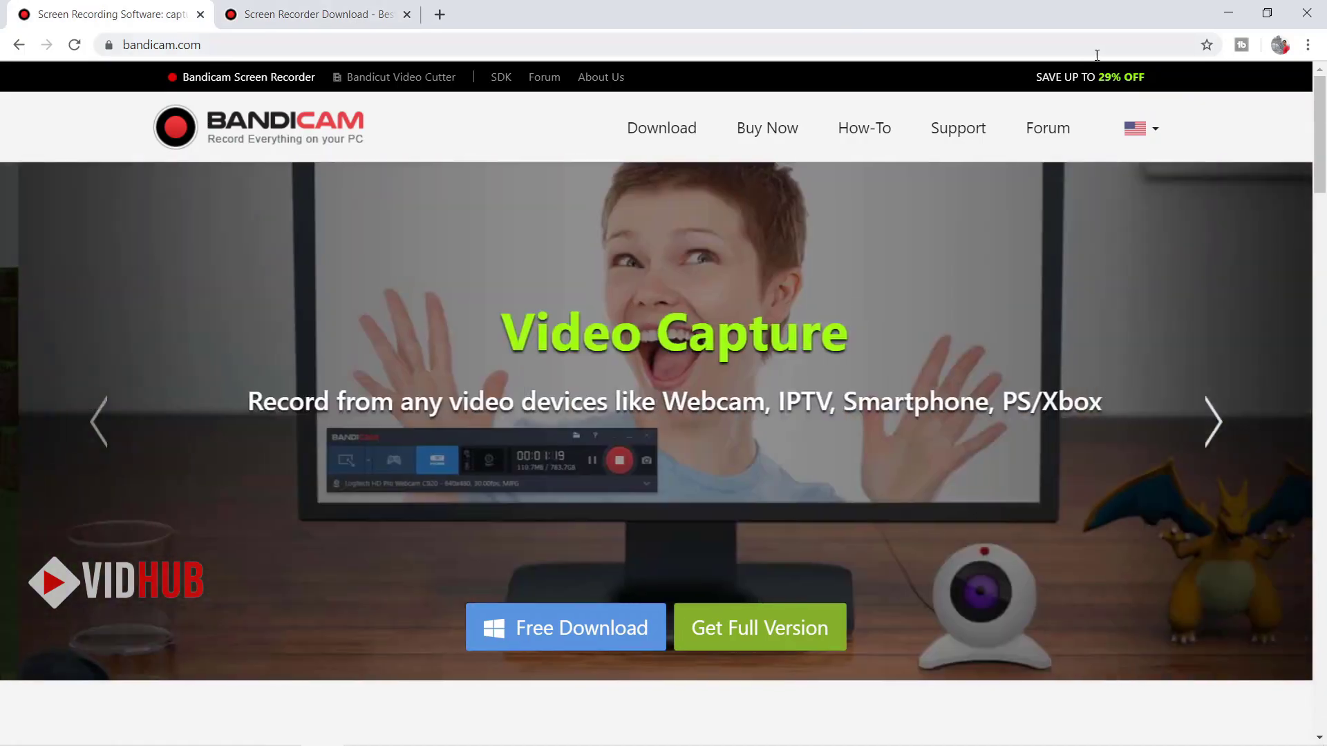
left_click(1307, 14)
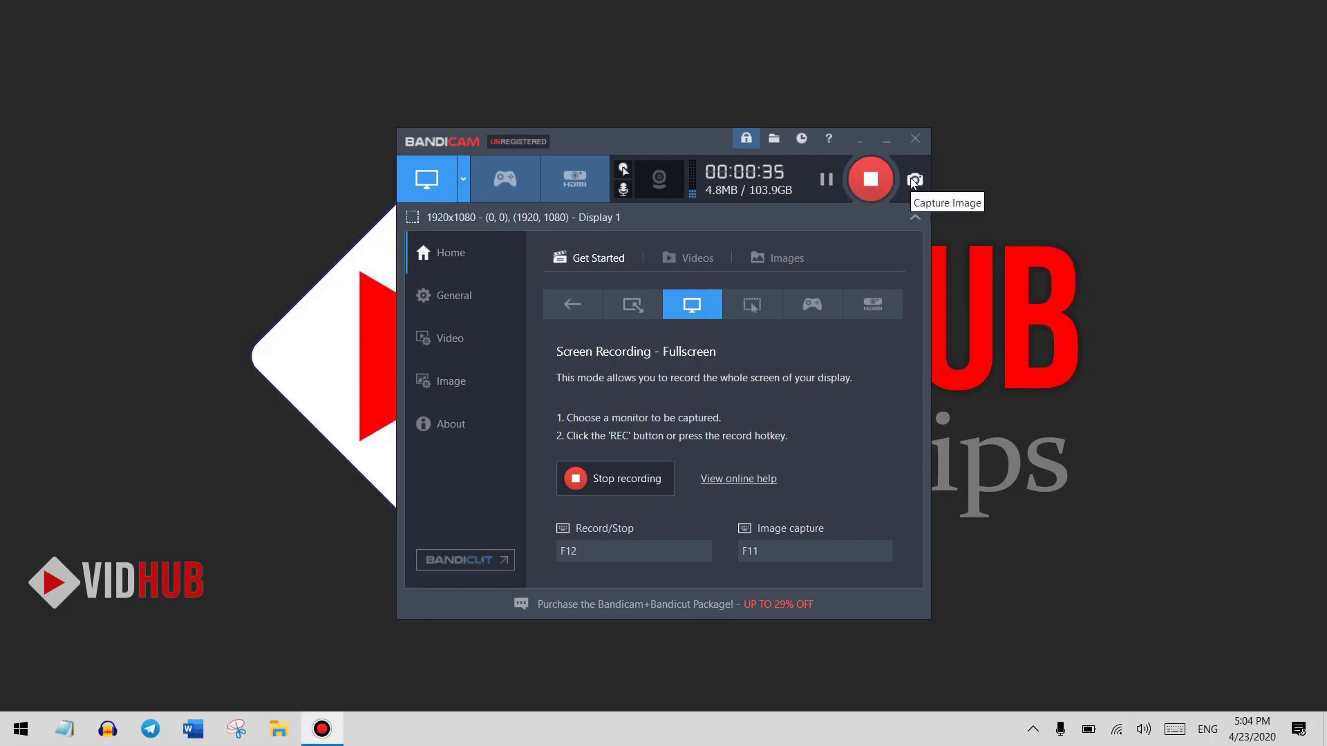
Stop the recording and open the D:\rean\Video output folder from General settings
left_click(873, 181)
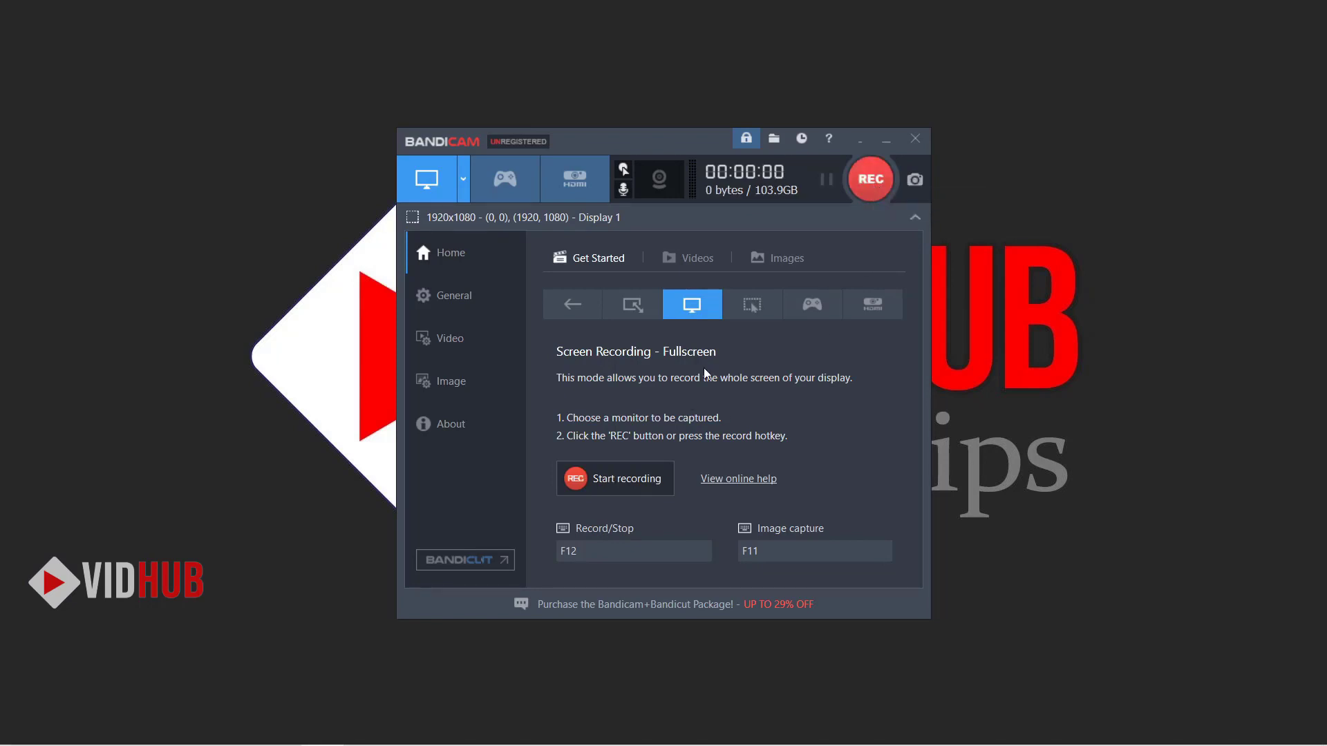
left_click(461, 353)
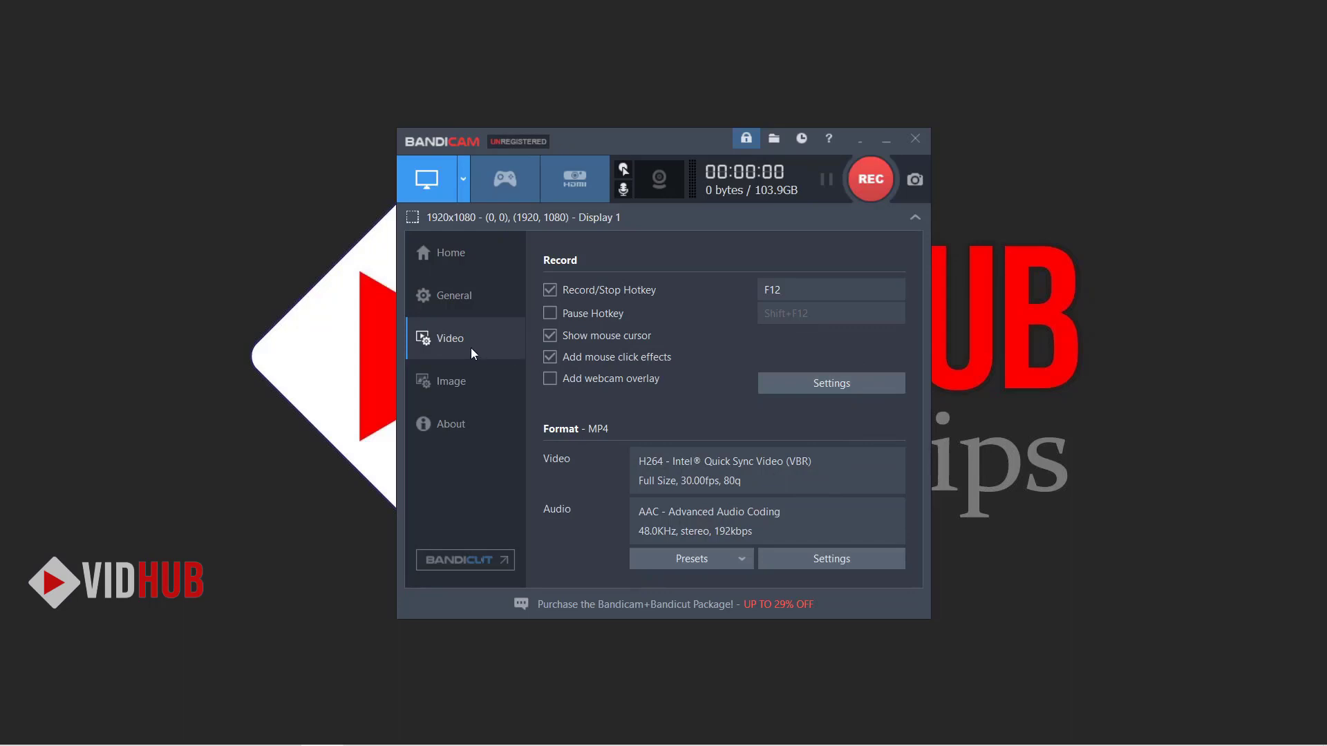
left_click(446, 297)
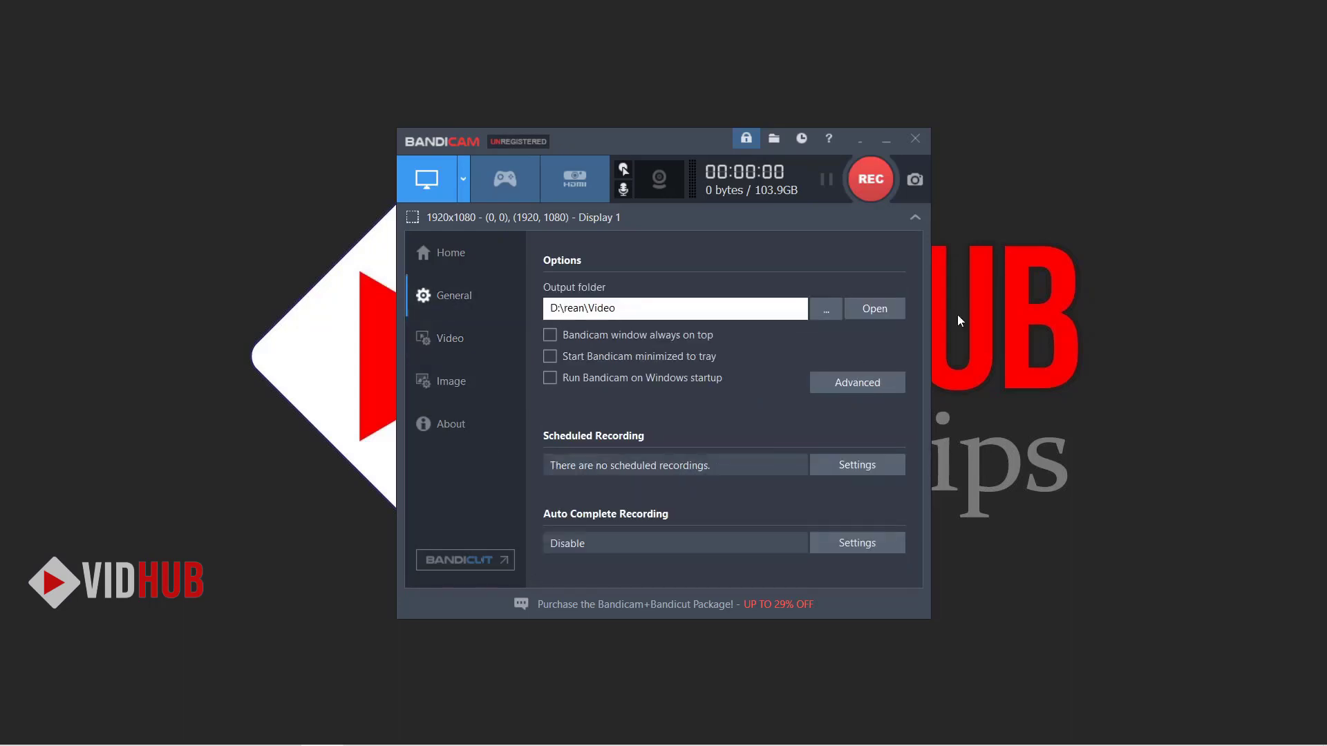
left_click(876, 309)
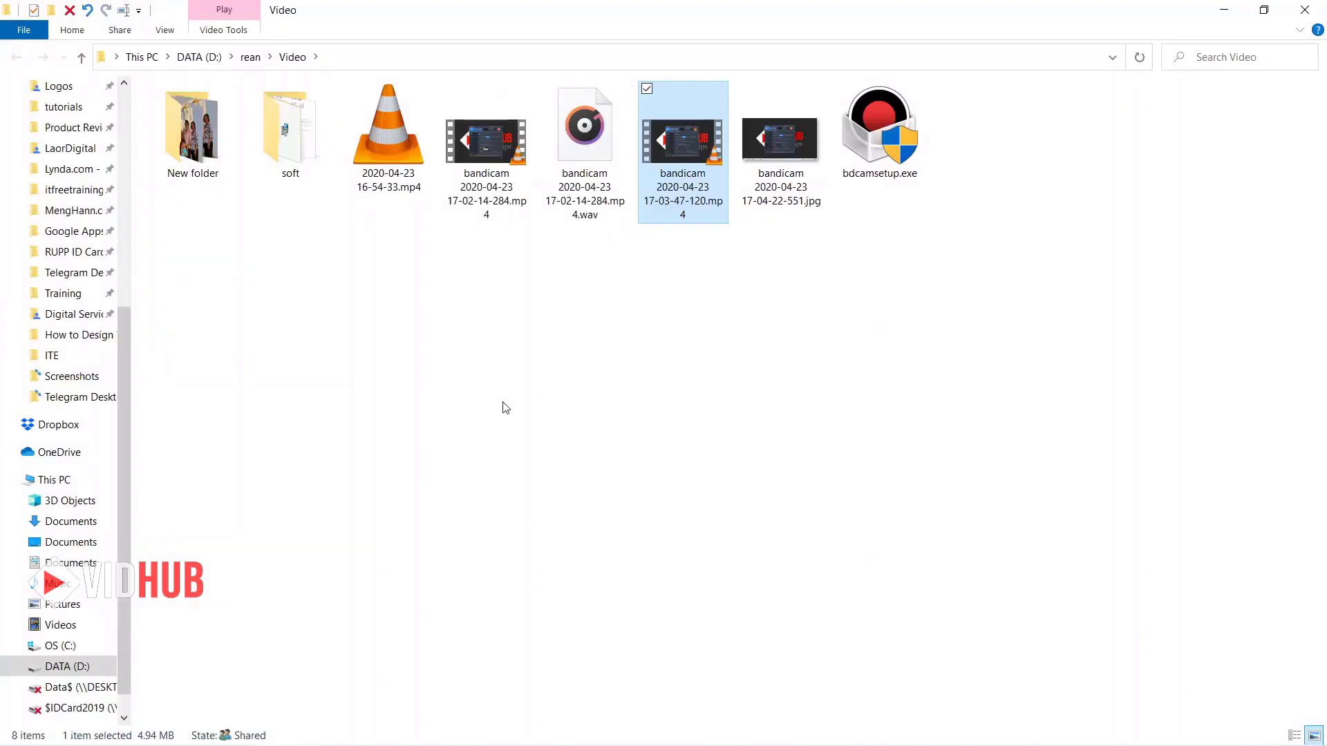
left_click(789, 159)
double_click(789, 157)
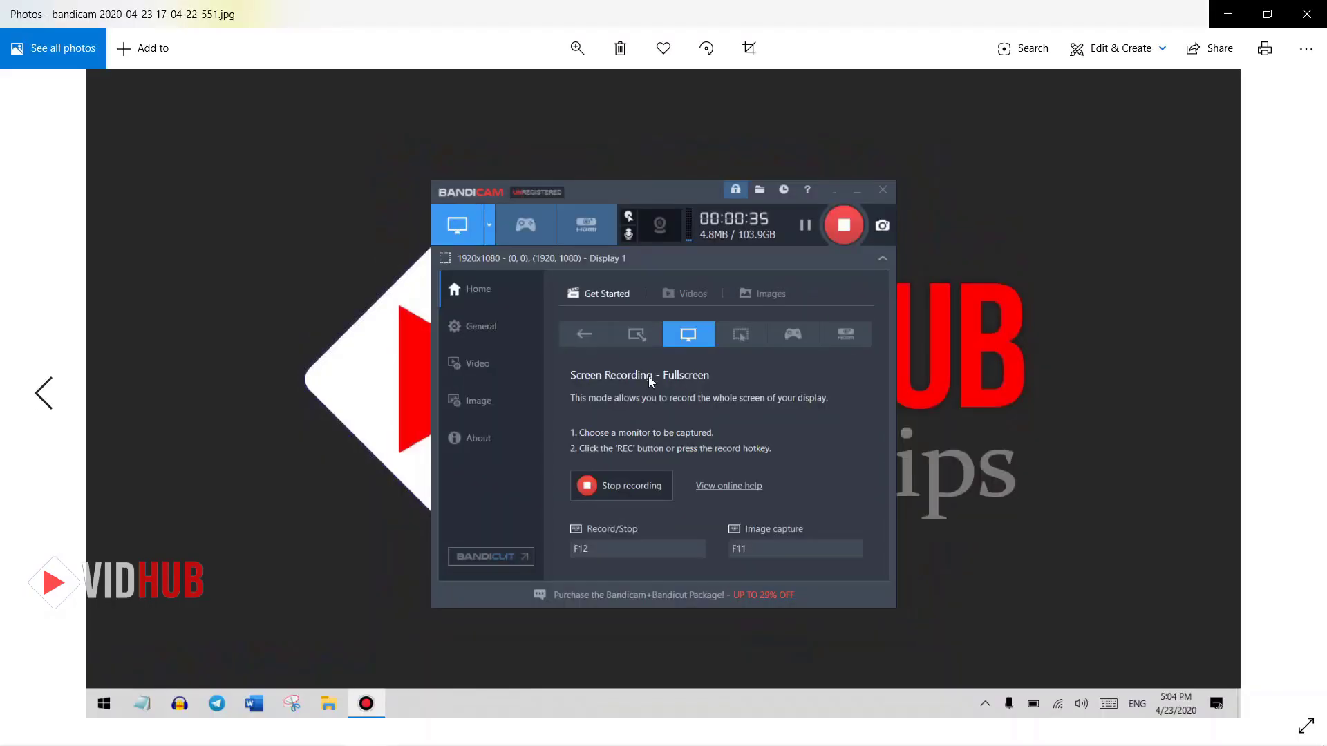
left_click(1306, 14)
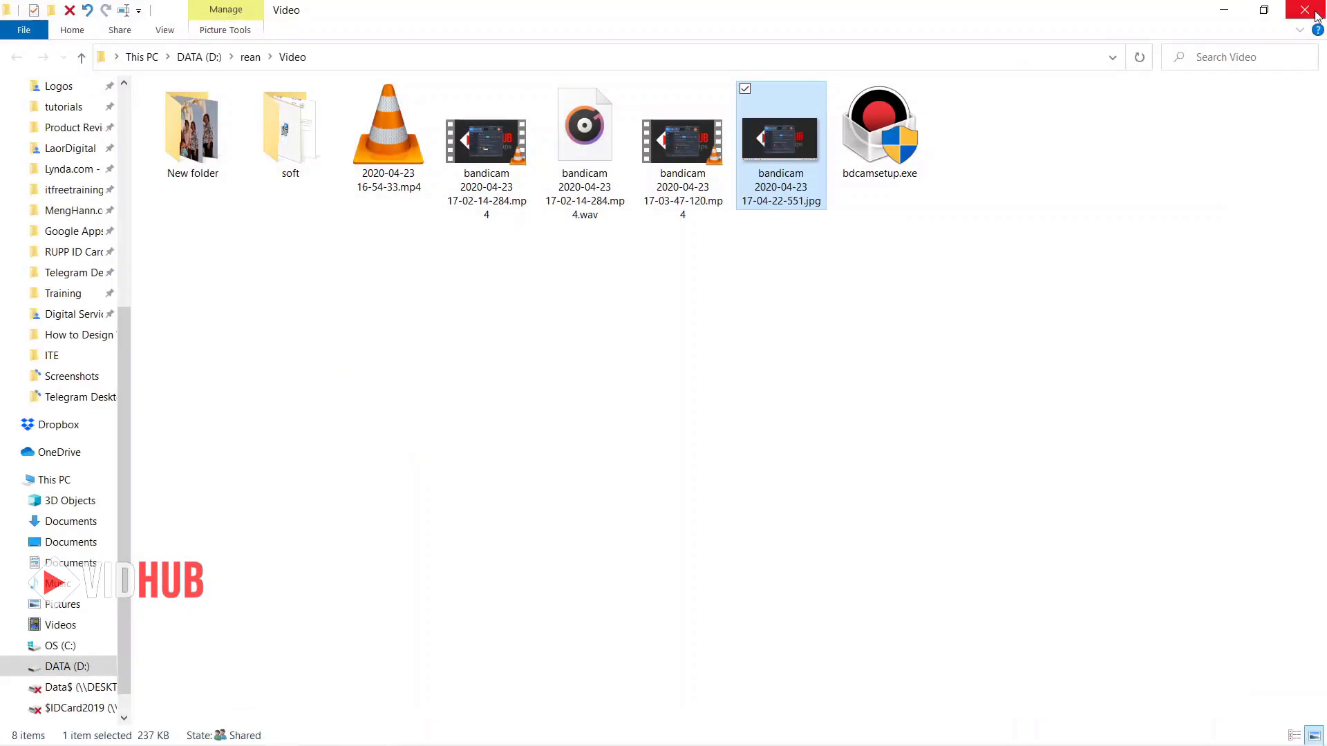
left_click(690, 145)
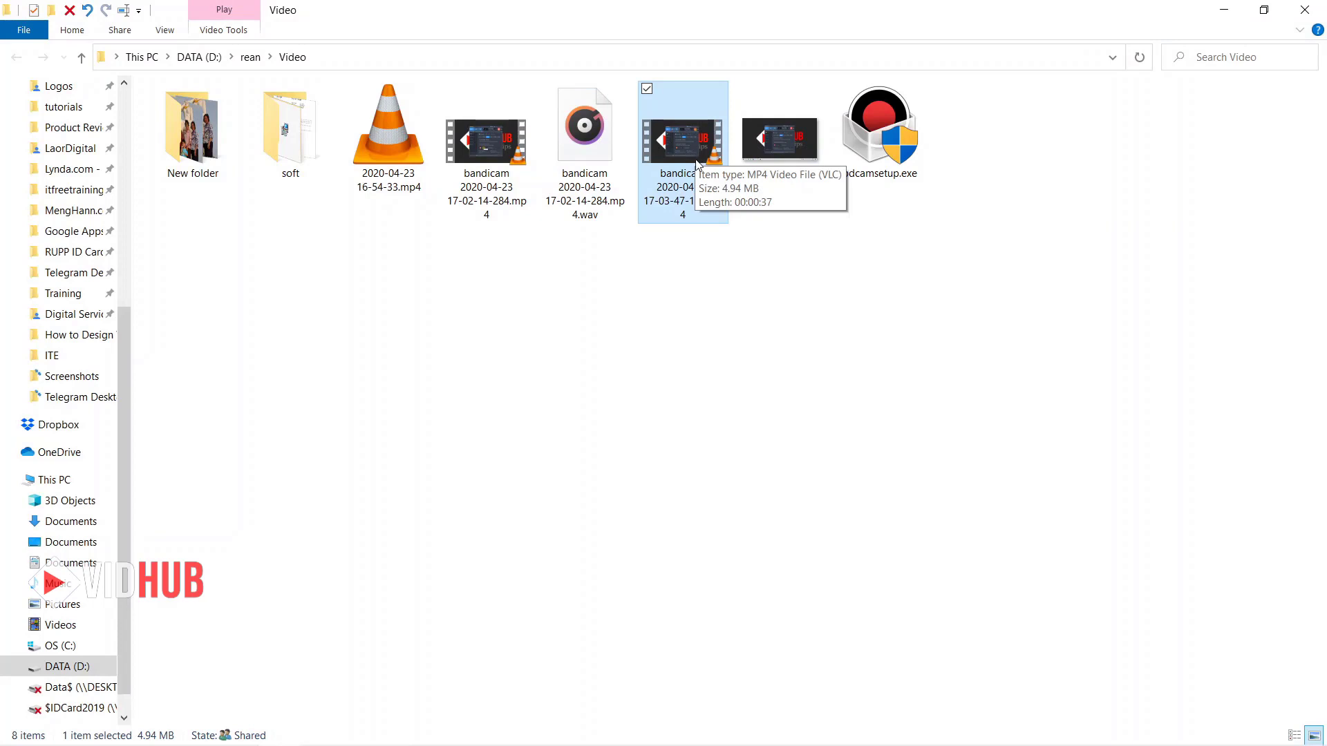
right_click(697, 166)
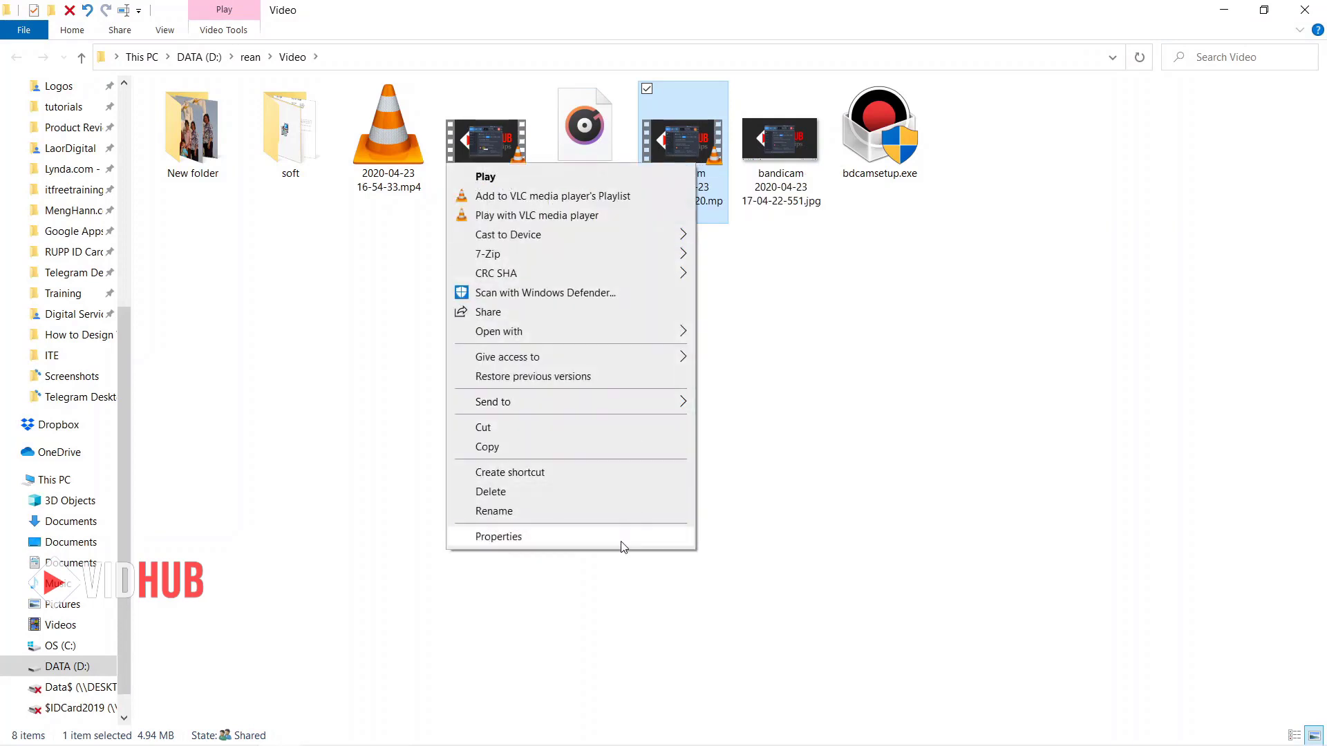
Review the MP4's properties: 4.94 MB, 1920×1080, 37 seconds, 22.06 fps, 195kbps audio
left_click(621, 539)
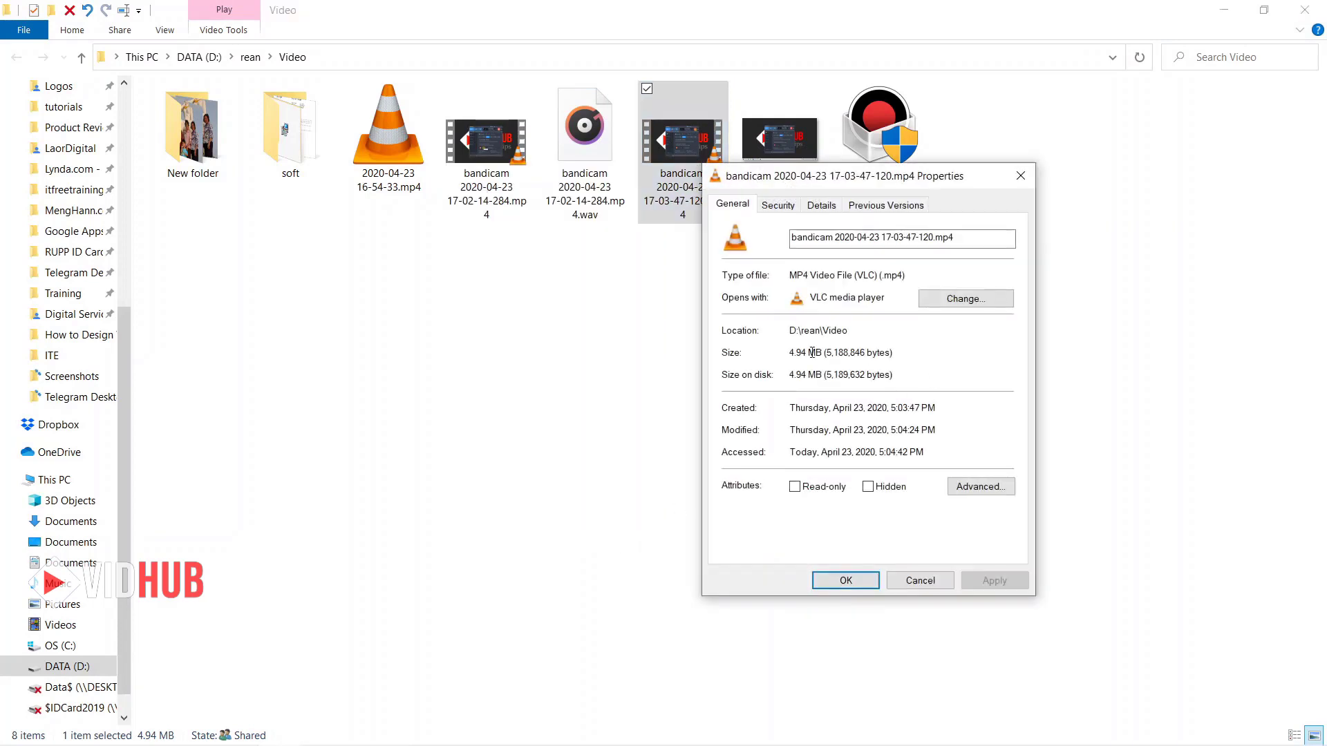
left_click_drag(792, 352, 894, 353)
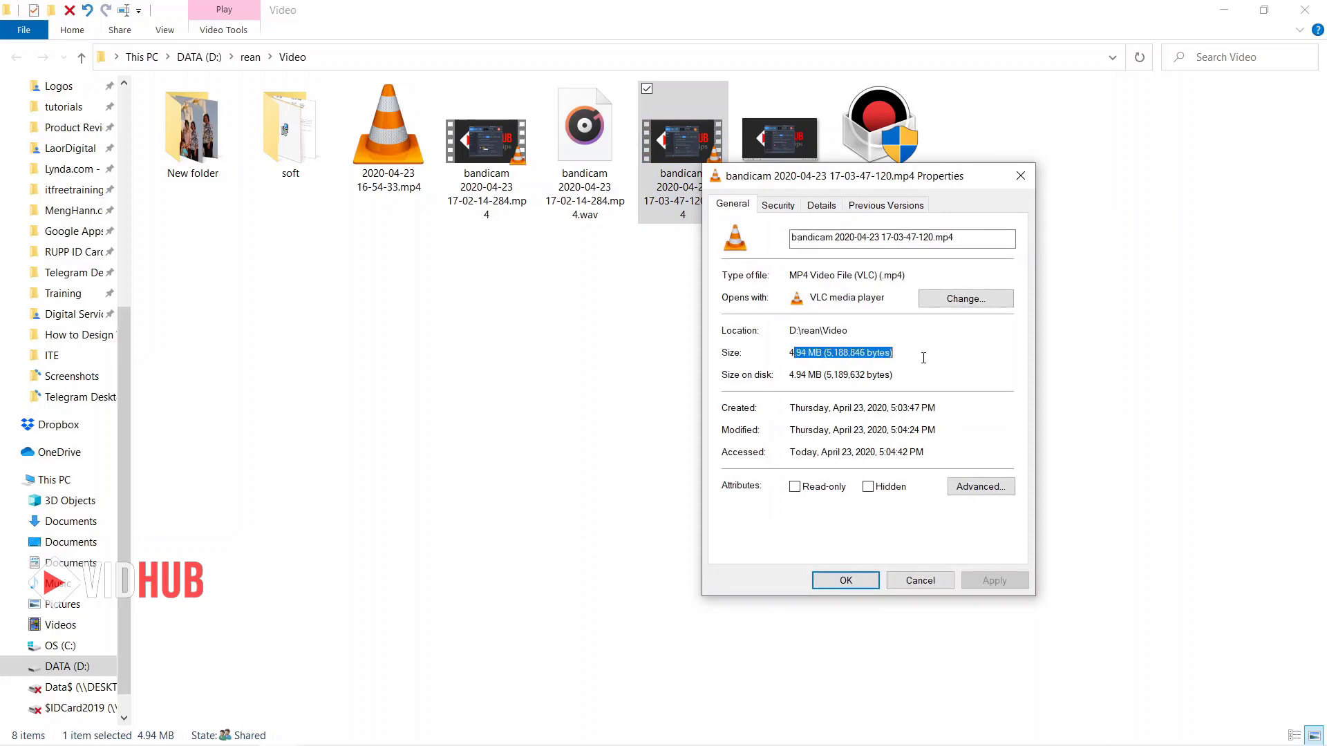
left_click(830, 205)
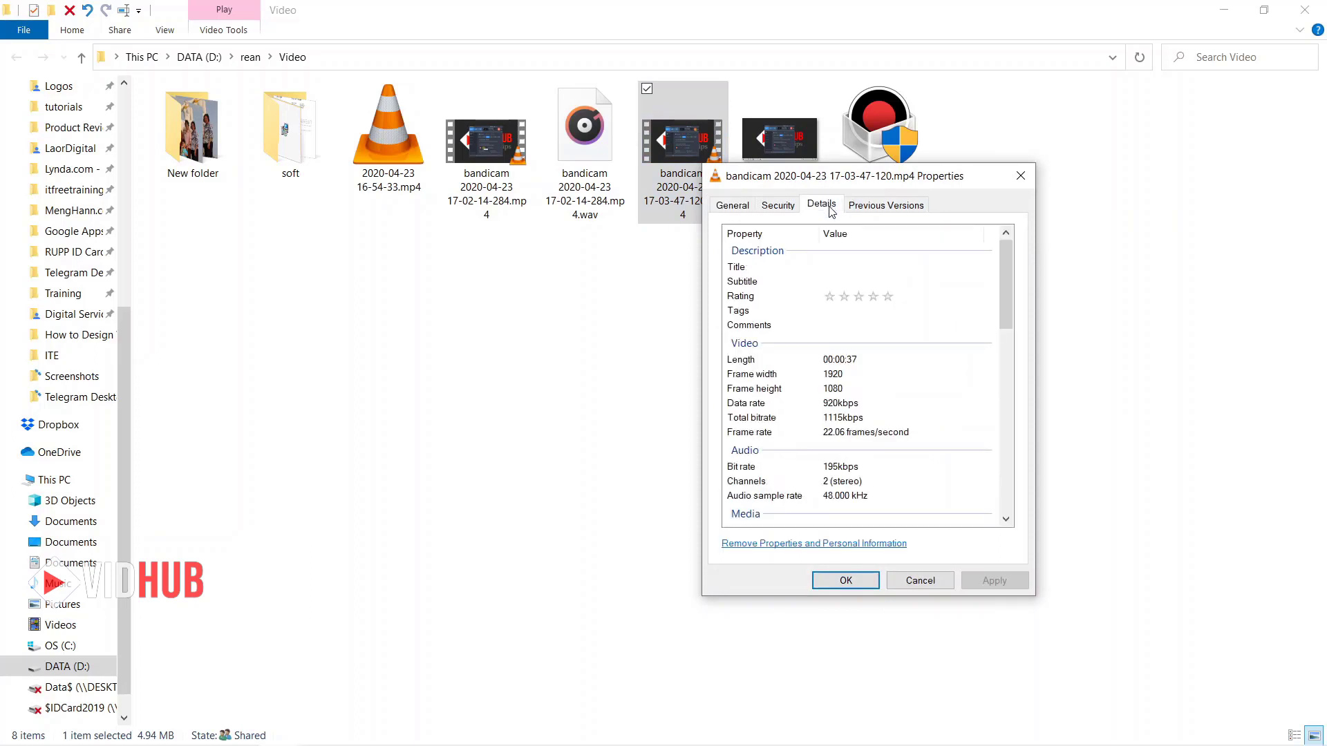
left_click(843, 377)
left_click(844, 390)
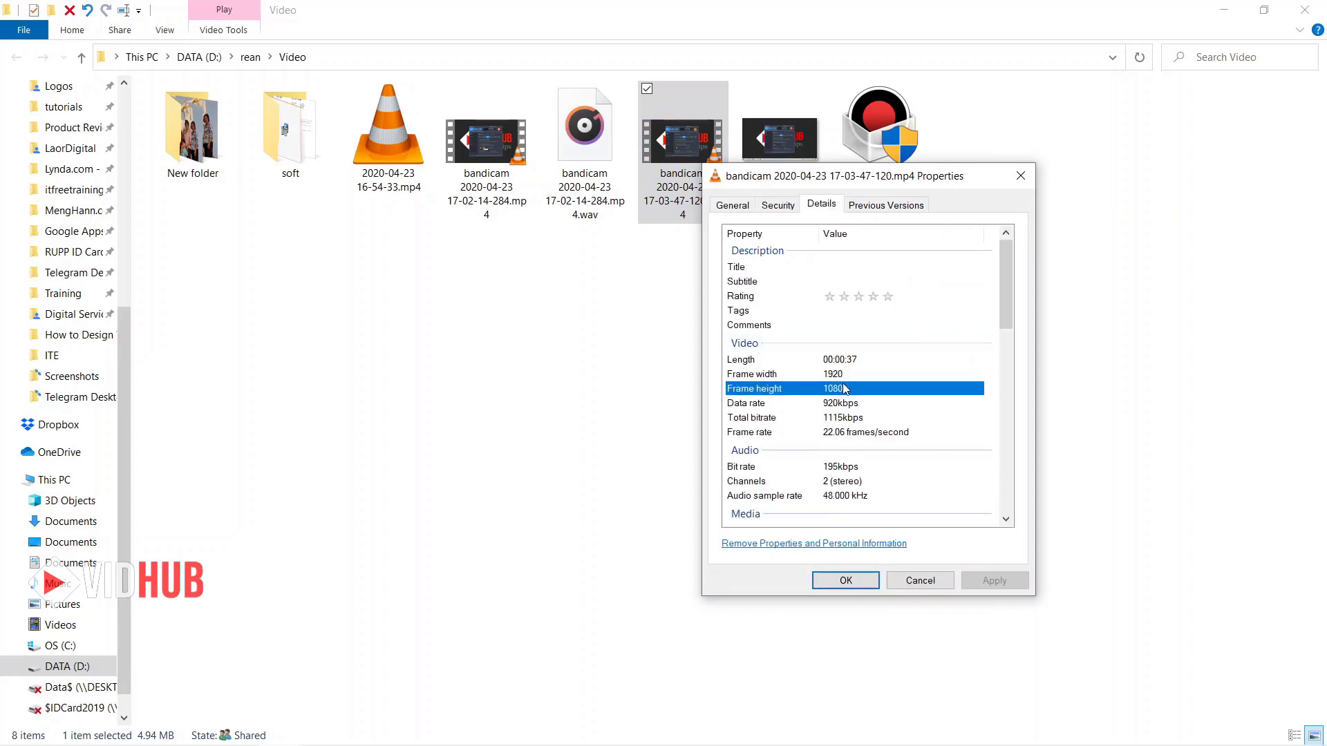
key("Up")
key("Up")
key("Down")
key("Down")
key("Up")
key("Down")
key("Down")
key("Down")
key("Down")
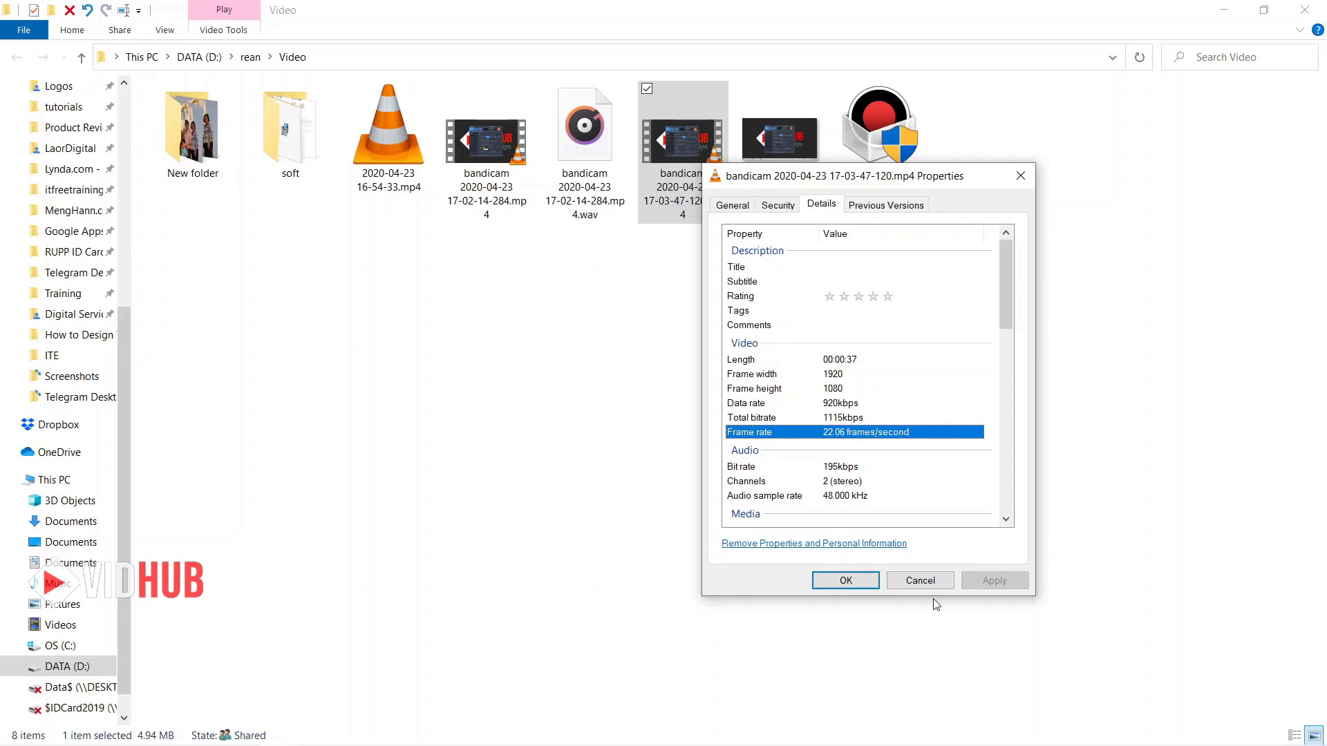
left_click(850, 584)
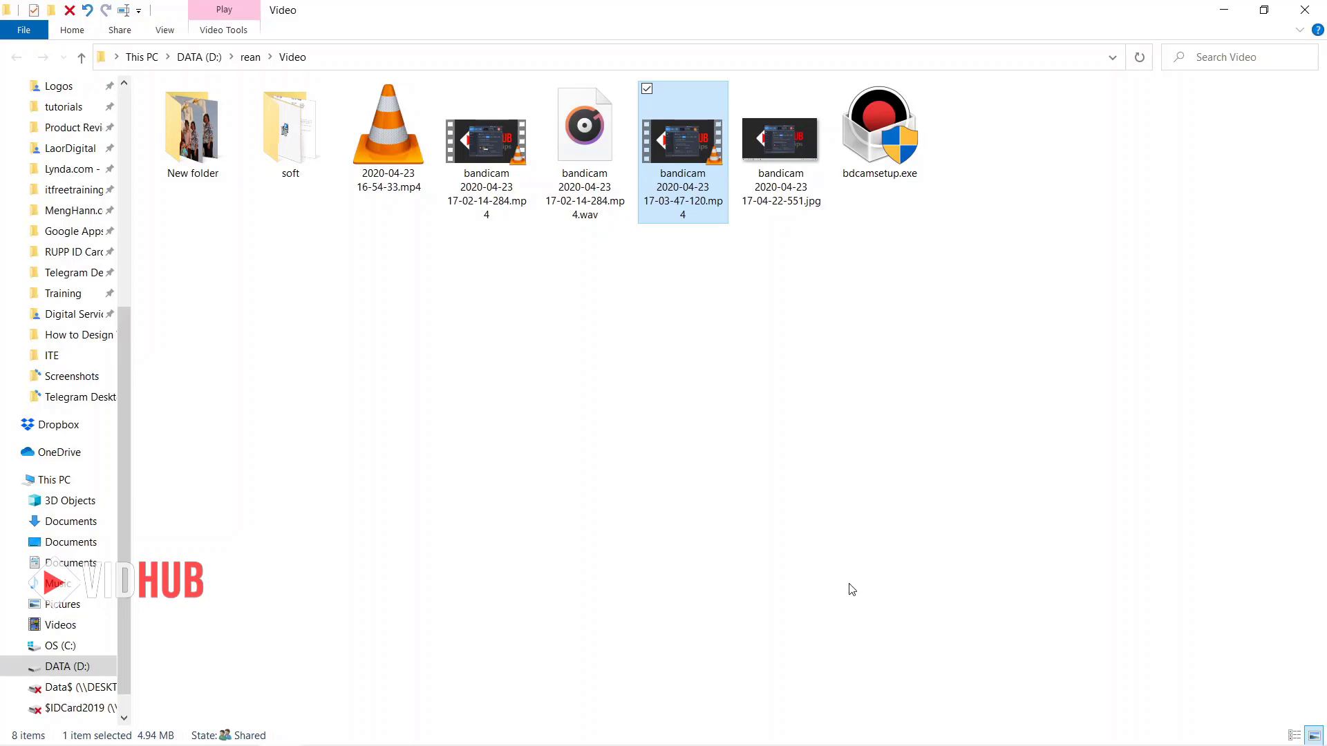
double_click(680, 160)
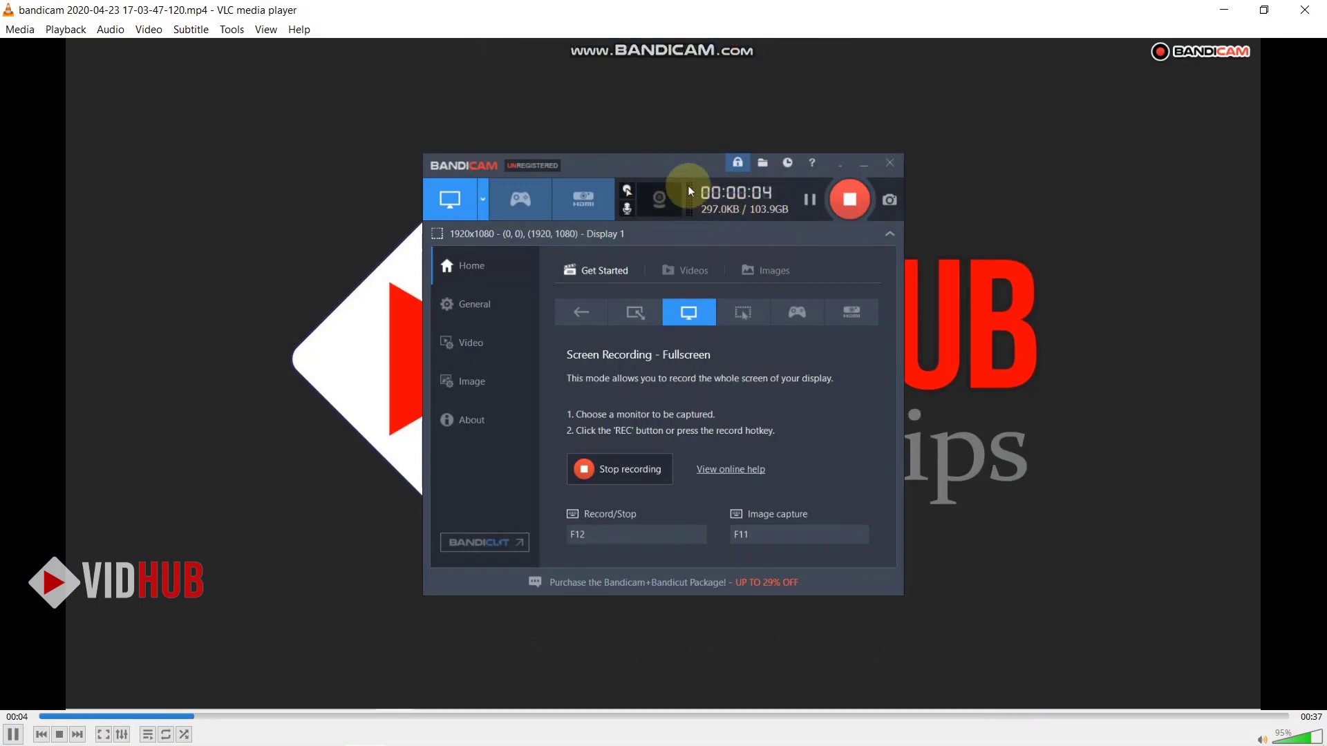
key("space")
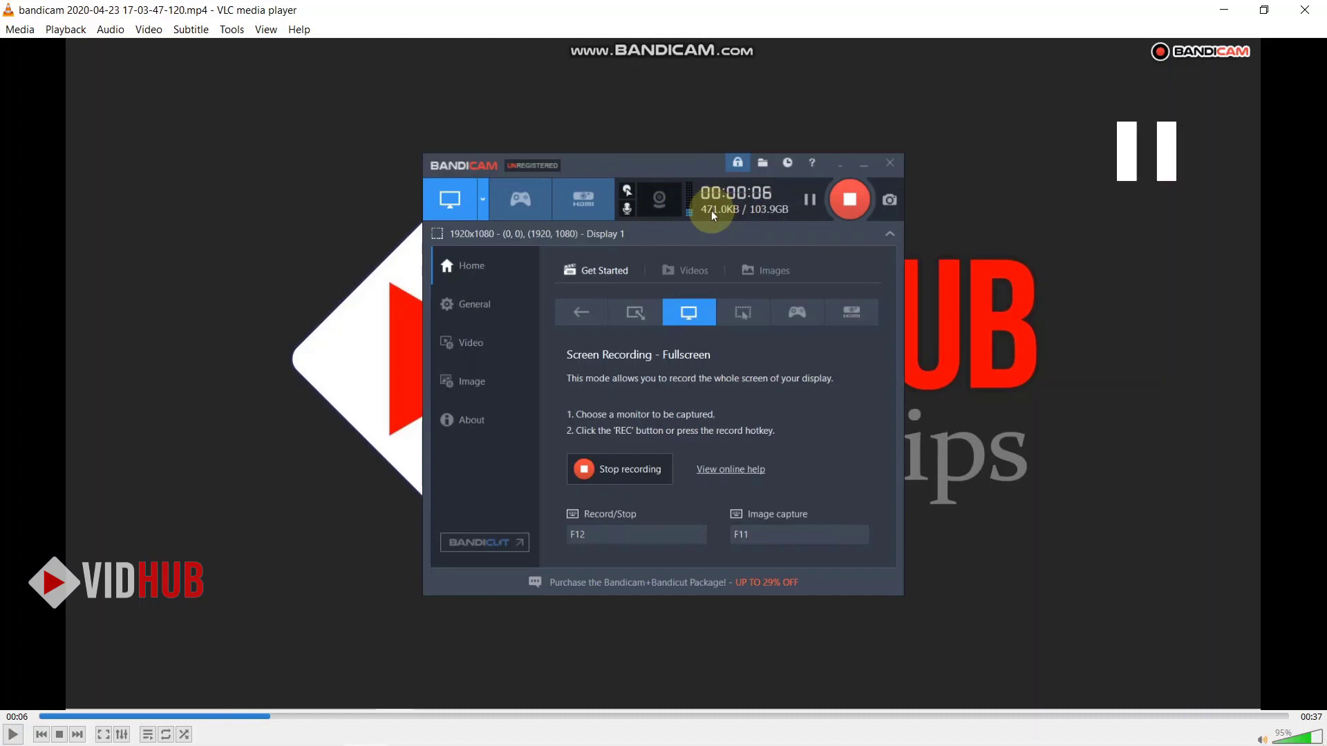